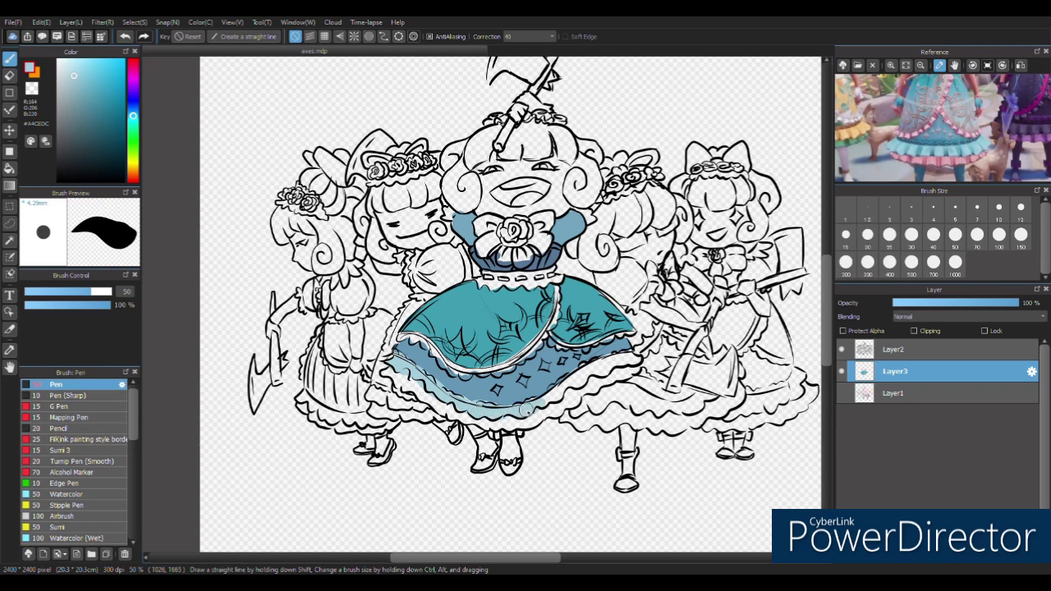
Step: Paint the central figure's bottom skirt ruffle, overskirt trim and overskirt vine pattern pink on Layer3
left_click(386, 372)
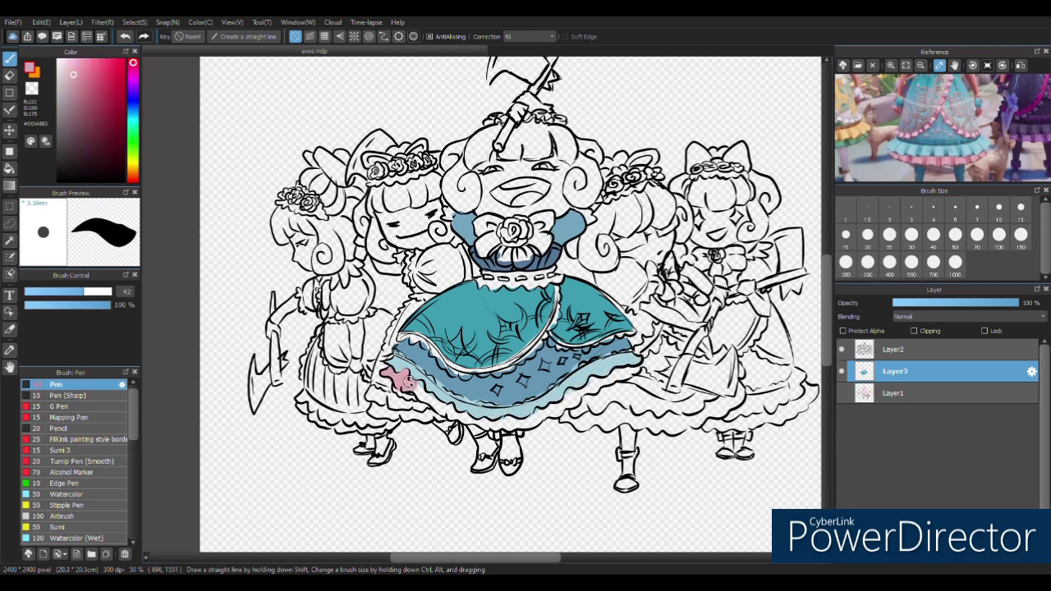
mouse_move(470, 419)
left_mouse_down()
mouse_move(549, 406)
mouse_move(626, 371)
mouse_move(405, 337)
left_mouse_up()
left_click_drag(559, 287, 511, 371)
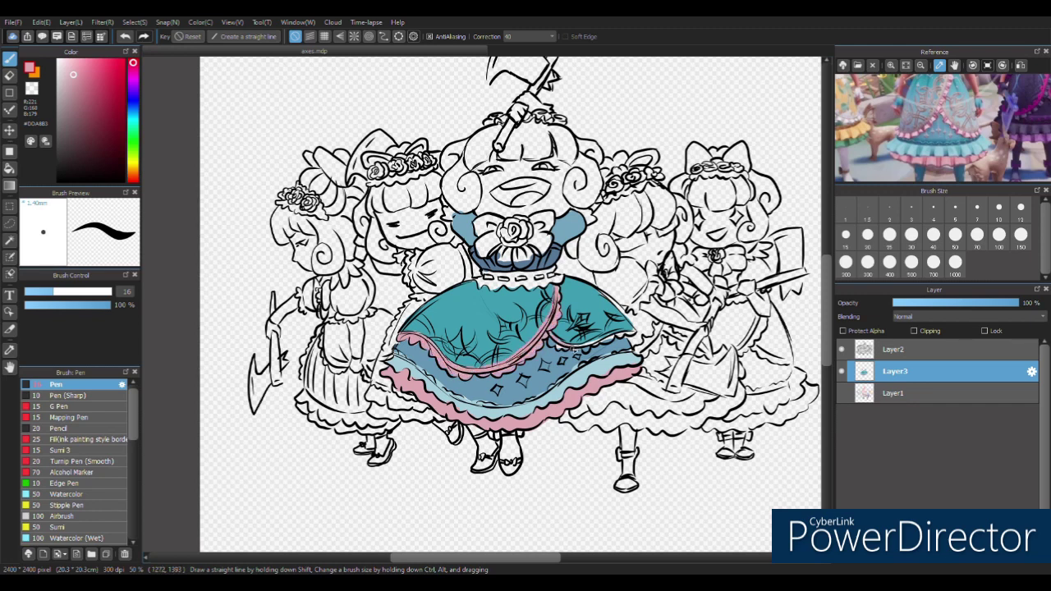
left_click_drag(462, 335, 496, 370)
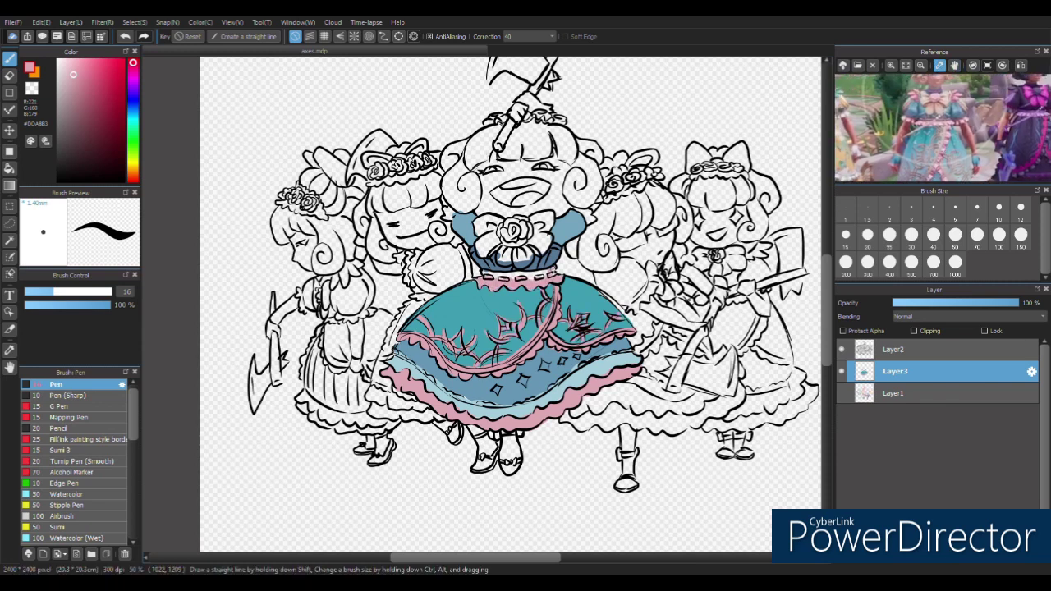
Step: Paint the central figure's sleeve frills pink and colour her chest rose and flower headband pale pink
left_click_drag(443, 220, 458, 210)
left_click_drag(583, 212, 598, 222)
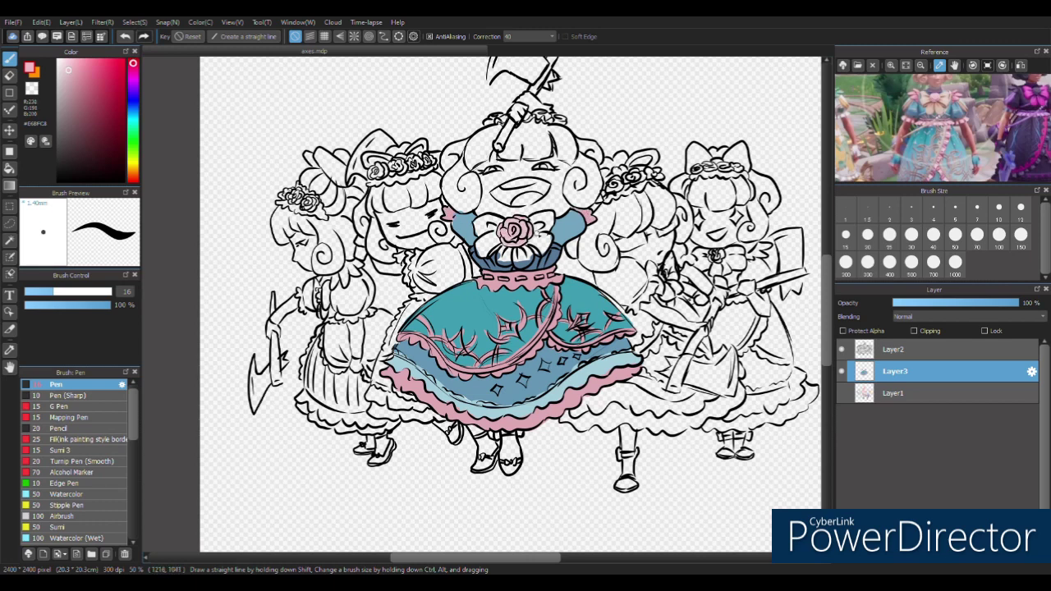
scroll(533, 234, "up", 3)
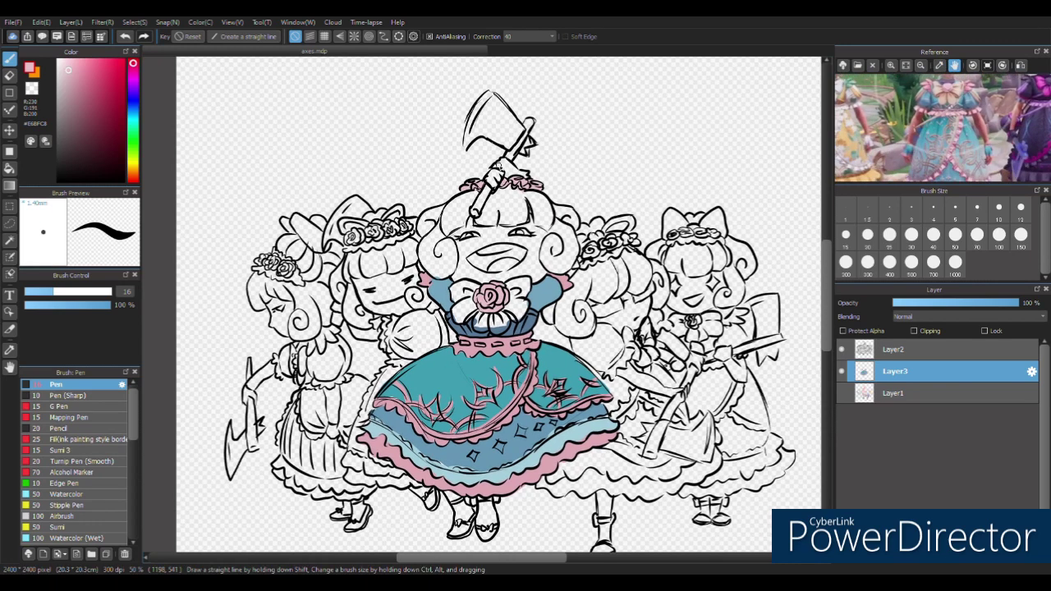
Step: Paint the central figure's raised glove light blue (#A4CEDC) and her chest bow pale yellow sampled from the reference
left_click(461, 200, "alt")
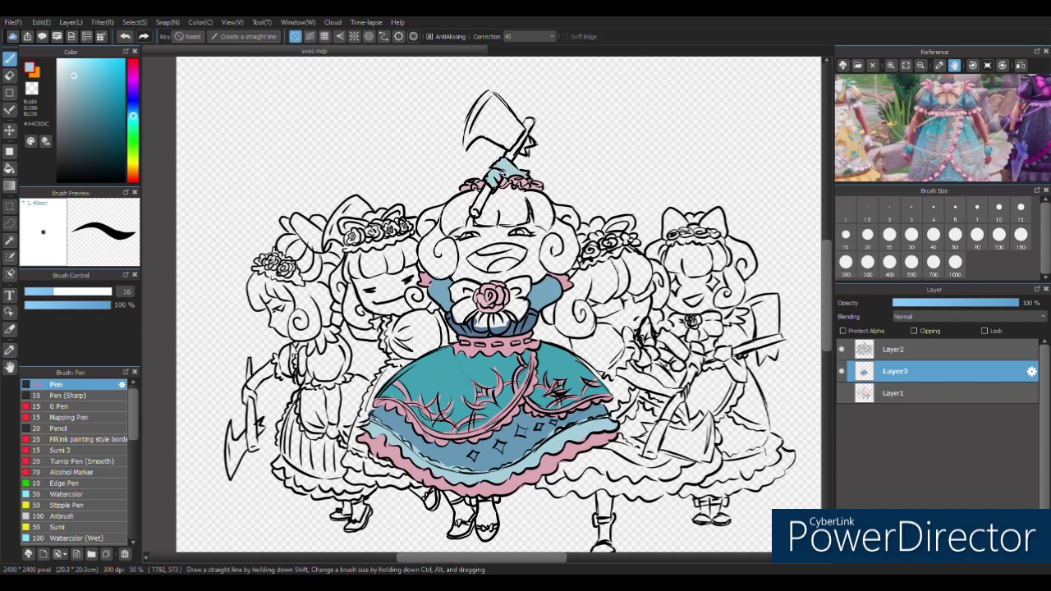
left_click(940, 65)
left_click(936, 107)
mouse_move(457, 284)
left_mouse_down()
mouse_move(474, 291)
mouse_move(471, 323)
left_mouse_up()
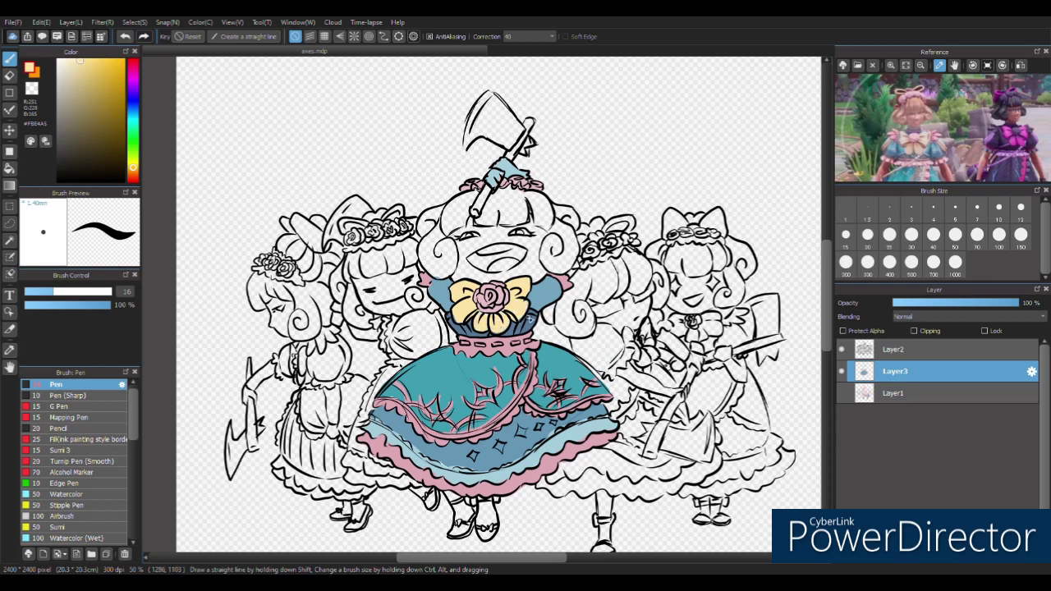
Step: Paint the central figure's bangs and curls in a peach-brown hair colour matching the reference
left_click(491, 340, "alt")
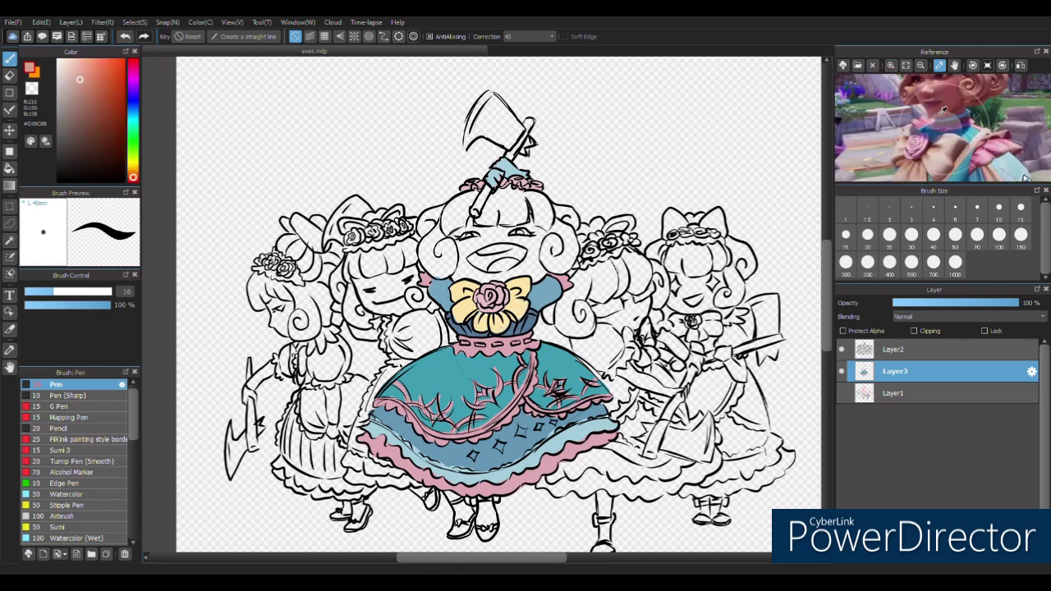
left_click_drag(453, 216, 471, 201)
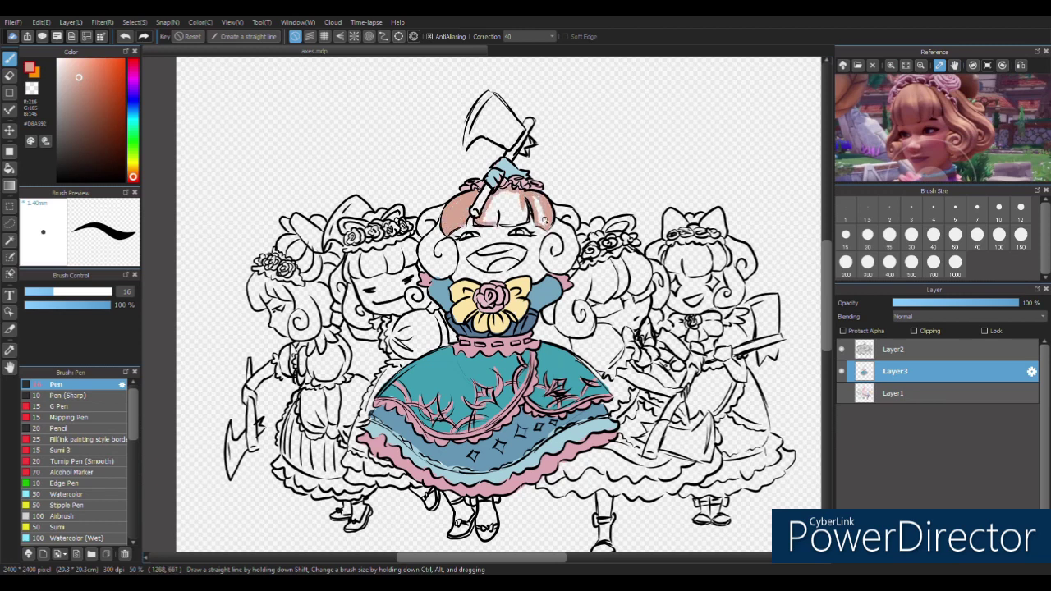
left_click_drag(522, 200, 487, 195)
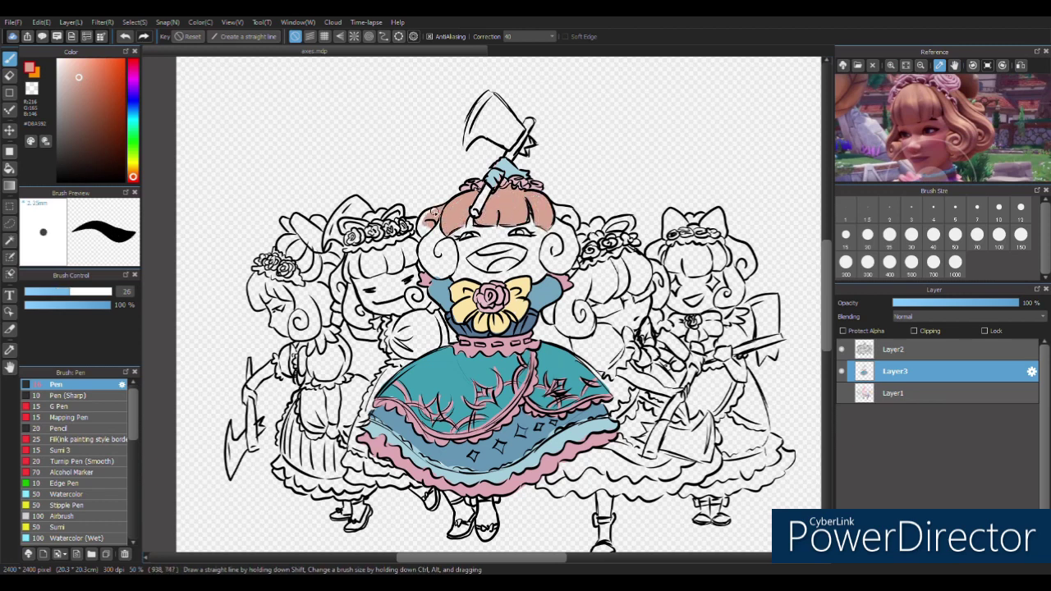
mouse_move(549, 226)
left_mouse_down()
mouse_move(565, 246)
mouse_move(553, 262)
left_mouse_up()
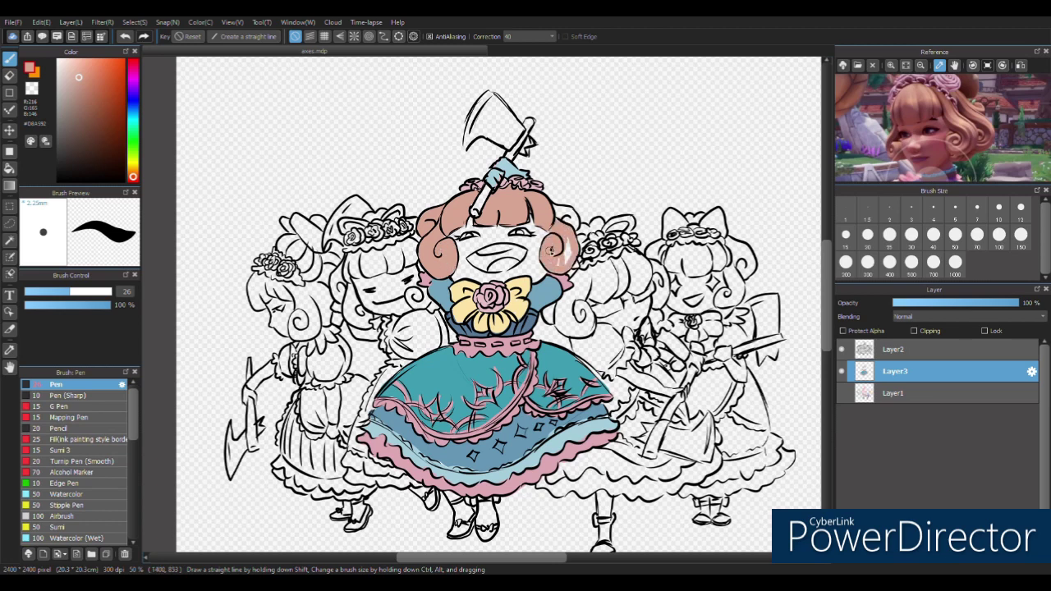
Step: Fill the central figure's face with the light pink skin tone #F5C2B7
left_click(567, 210, "alt")
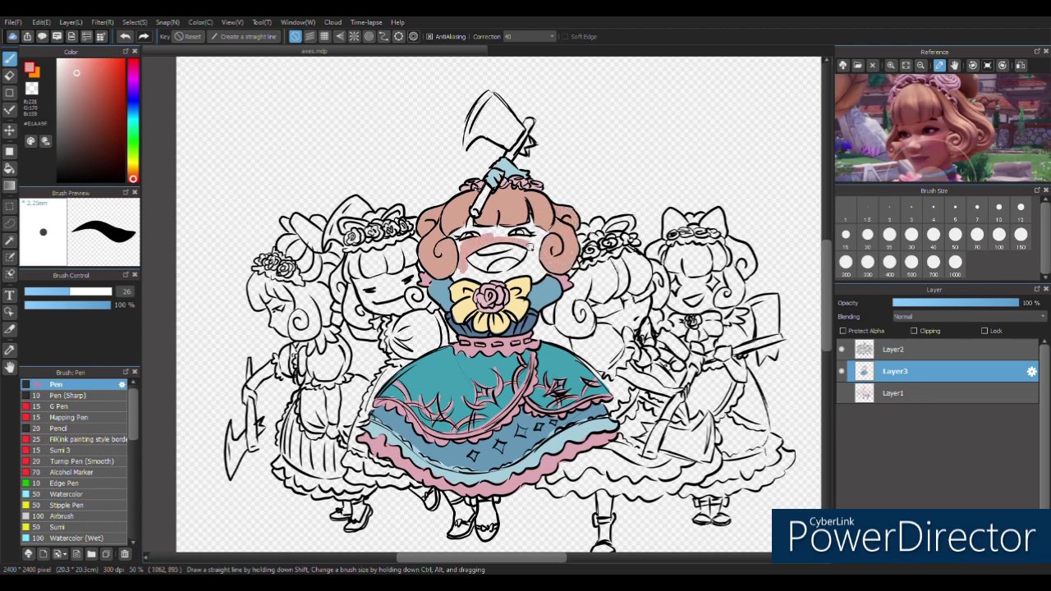
key("ctrl+z")
left_click(460, 272, "alt")
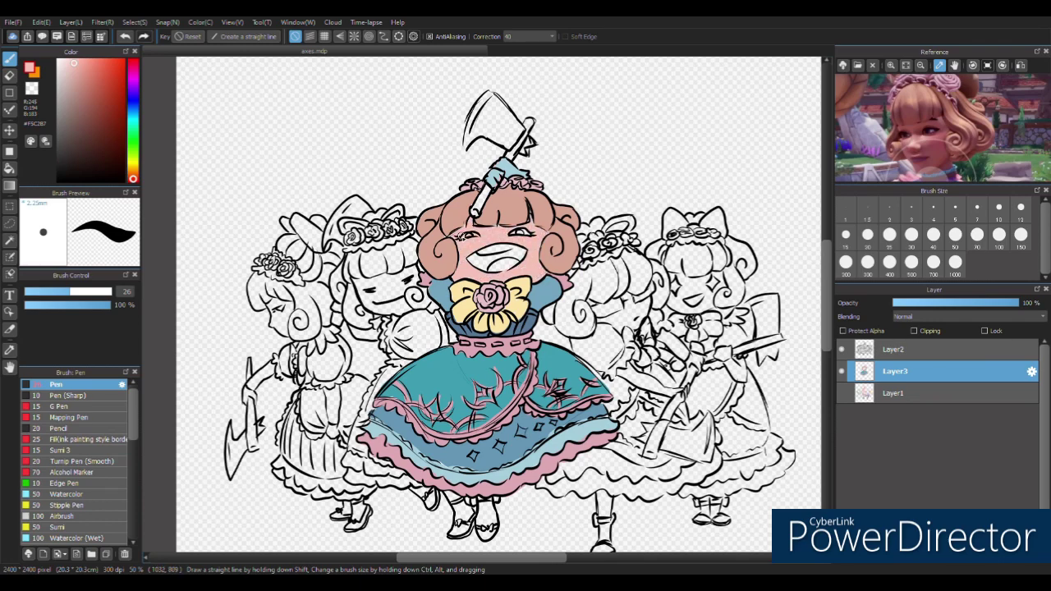
Step: Colour the central figure's eye whites and upper teeth white, the mouth interior dark maroon and the tongue muted mauve
left_click(924, 169)
left_click_drag(465, 257, 483, 267)
scroll(476, 263, "up", 4)
key("ctrl+z")
mouse_move(608, 262)
left_mouse_down()
mouse_move(391, 300)
mouse_move(228, 308)
left_mouse_up()
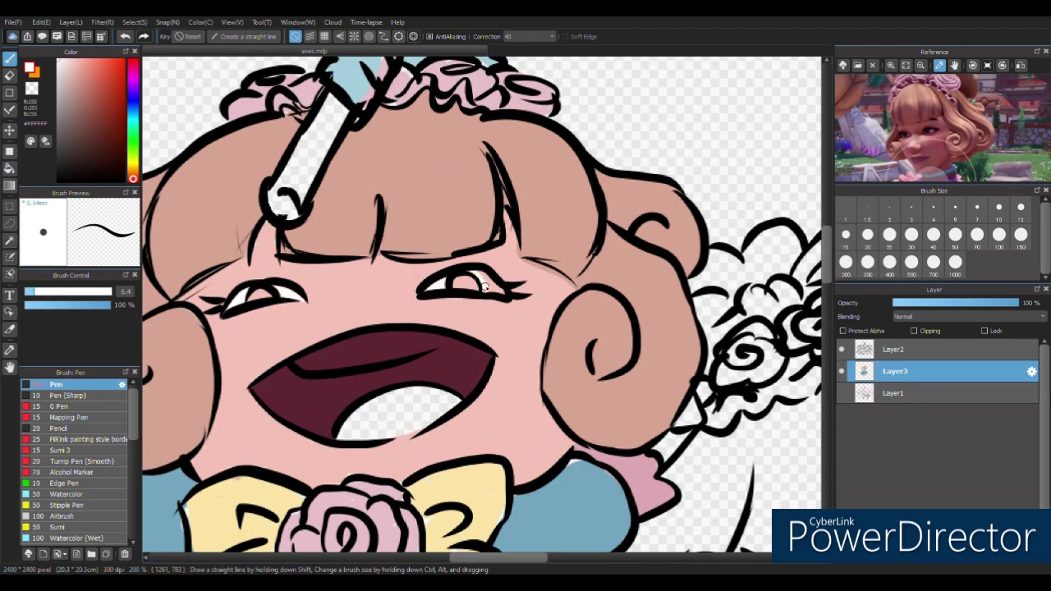
left_click_drag(295, 368, 447, 336)
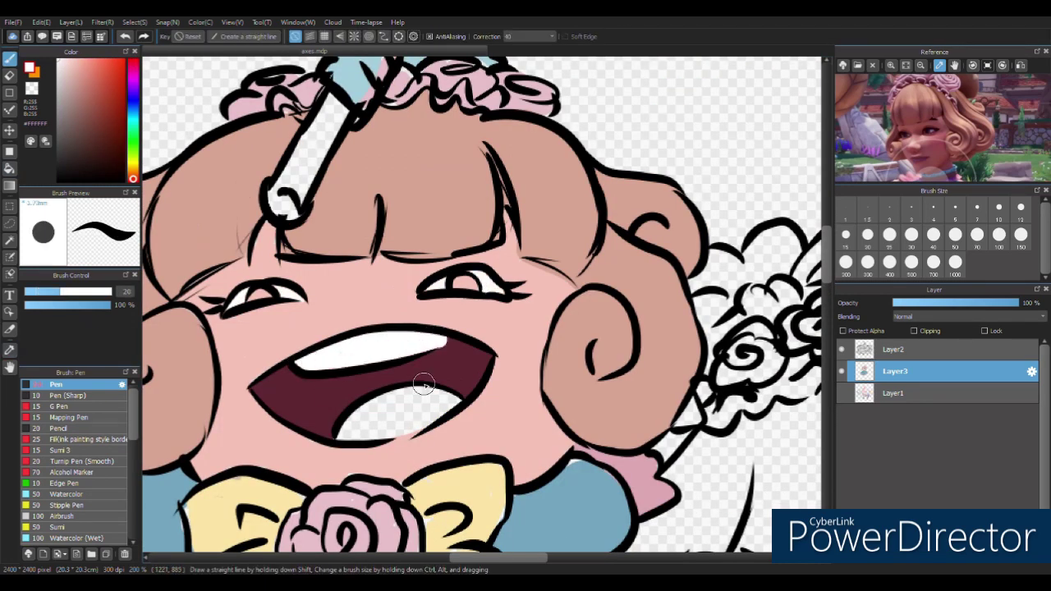
left_click(87, 158)
left_click_drag(387, 352, 427, 411)
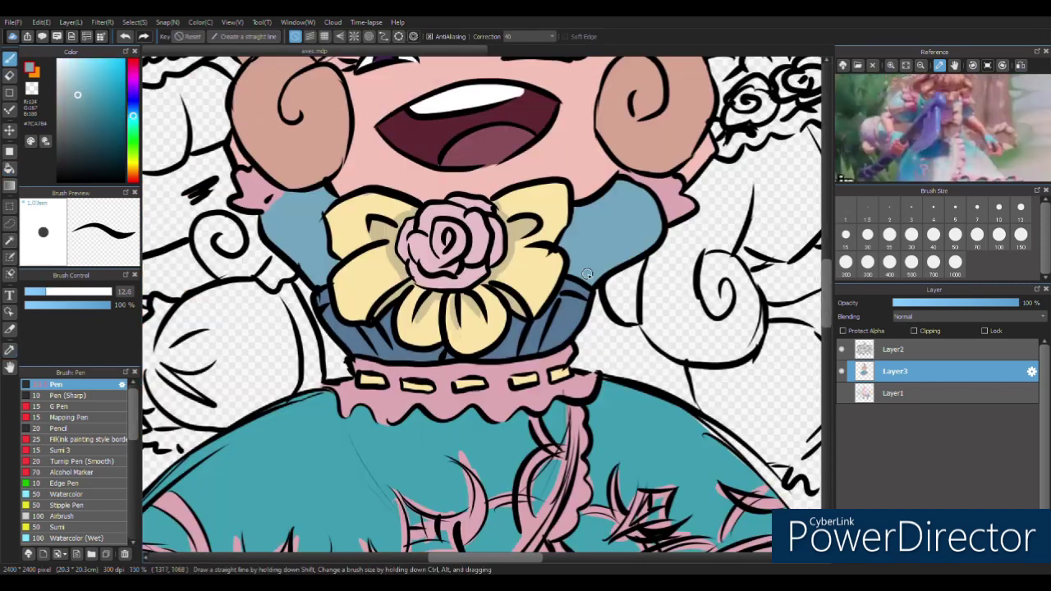
Step: Shade the central figure's blue sleeves with darker blue, and her sleeve frills and waistband with darker pink
mouse_move(567, 209)
left_mouse_down()
mouse_move(579, 263)
mouse_move(653, 205)
left_mouse_up()
left_click(261, 197, "alt")
left_click_drag(238, 176, 271, 206)
left_click_drag(624, 173, 654, 188)
left_click_drag(461, 394, 542, 386)
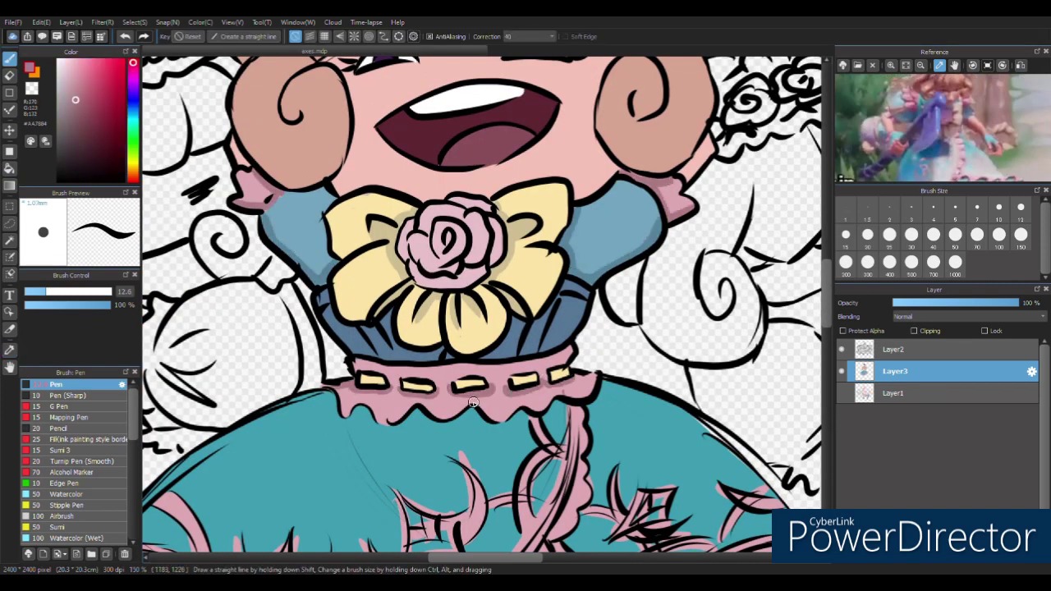
Step: Shade the scalloped pink trim along the overskirt's edge with darker pink
scroll(484, 312, "down", 1)
scroll(484, 312, "down", 3)
mouse_move(165, 361)
left_mouse_down()
mouse_move(279, 433)
mouse_move(493, 472)
left_mouse_up()
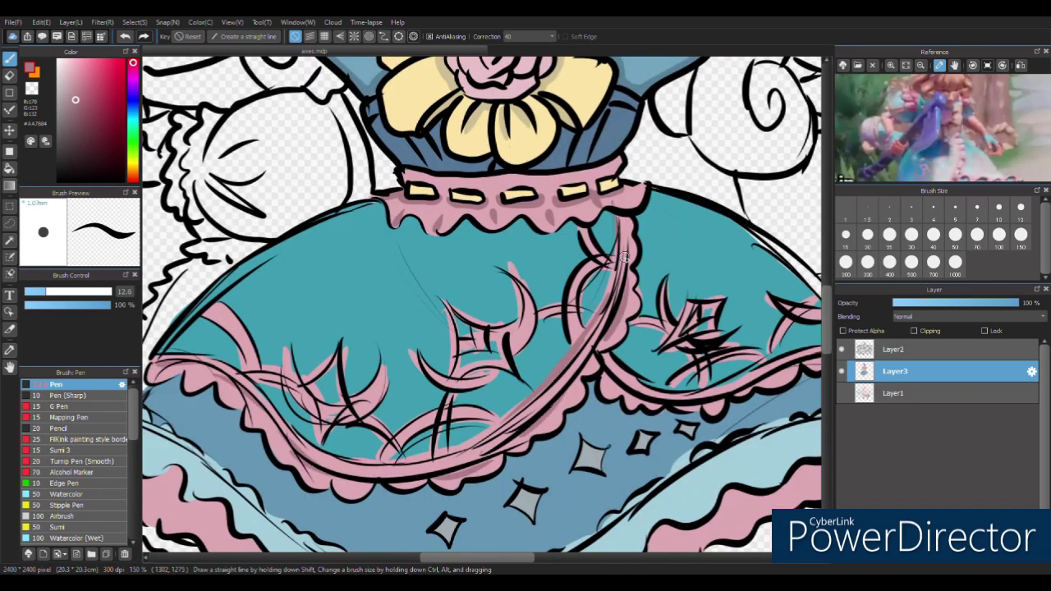
Step: Add a darker pink shadow along the upper edge of the pink bottom skirt ruffle, from one side to the other
scroll(485, 312, "right", 3)
scroll(484, 312, "down", 5)
mouse_move(238, 230)
left_mouse_down()
mouse_move(294, 250)
mouse_move(397, 330)
left_mouse_up()
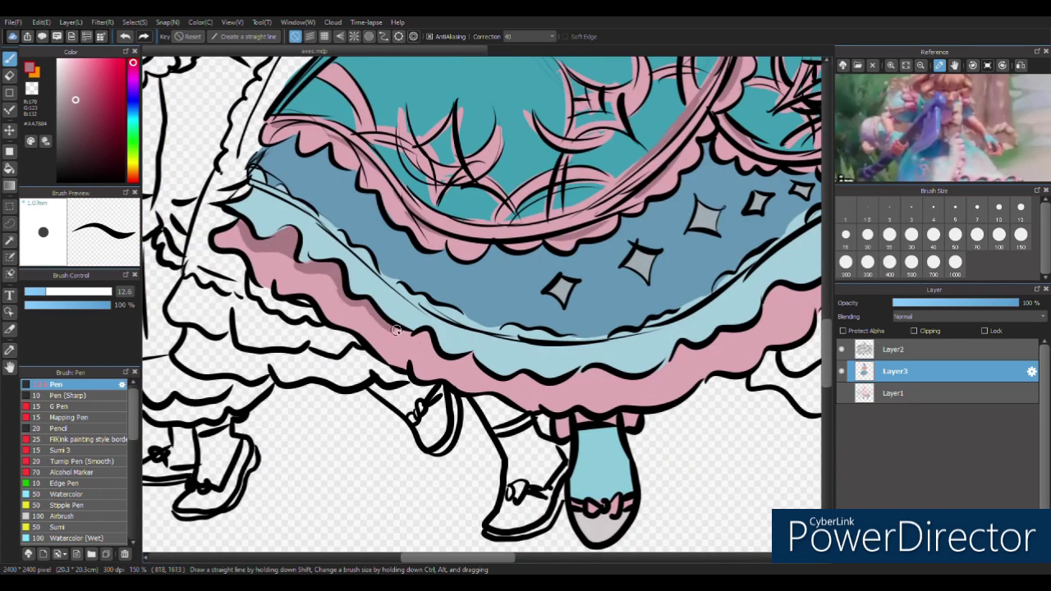
mouse_move(520, 378)
left_mouse_down()
mouse_move(657, 385)
mouse_move(756, 328)
left_mouse_up()
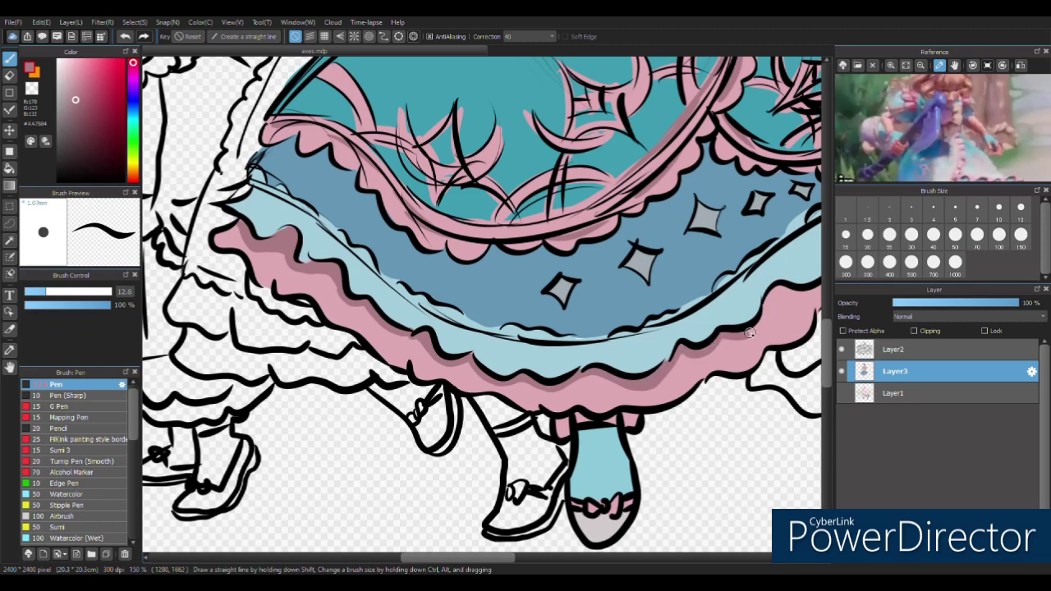
scroll(485, 312, "right", 5)
left_click_drag(608, 349, 739, 280)
left_click_drag(649, 311, 723, 294)
Step: Shade the light blue skirt ruffle below its seam and the light blue boot under the hem with darker blue
left_click(668, 281, "alt")
left_click_drag(679, 258, 552, 303)
scroll(485, 312, "left", 5)
scroll(485, 312, "down", 3)
mouse_move(217, 174)
left_mouse_down()
mouse_move(316, 242)
mouse_move(552, 347)
left_mouse_up()
left_click(564, 428, "alt")
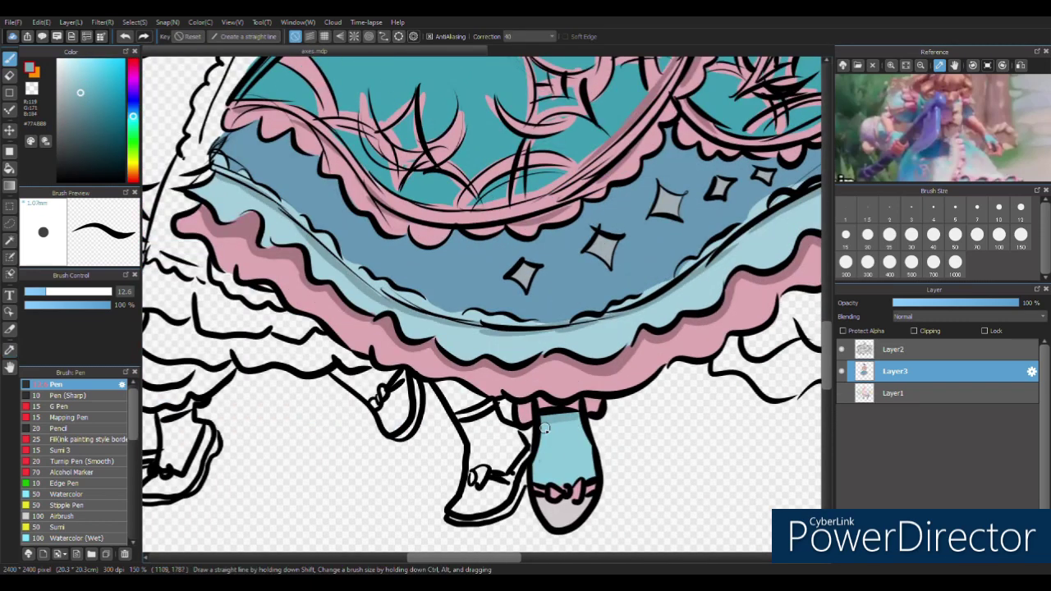
left_click_drag(563, 427, 542, 468)
Step: Shade the blue underskirt beneath the scalloped trim with darker blue and the overskirt beside the waistband and trim with darker teal
scroll(483, 460, "up", 5)
left_click(483, 460, "alt")
left_click(579, 421, "alt")
mouse_move(202, 305)
left_mouse_down()
mouse_move(308, 365)
mouse_move(424, 456)
mouse_move(606, 369)
mouse_move(657, 329)
mouse_move(721, 339)
left_mouse_up()
left_click_drag(739, 344, 568, 372)
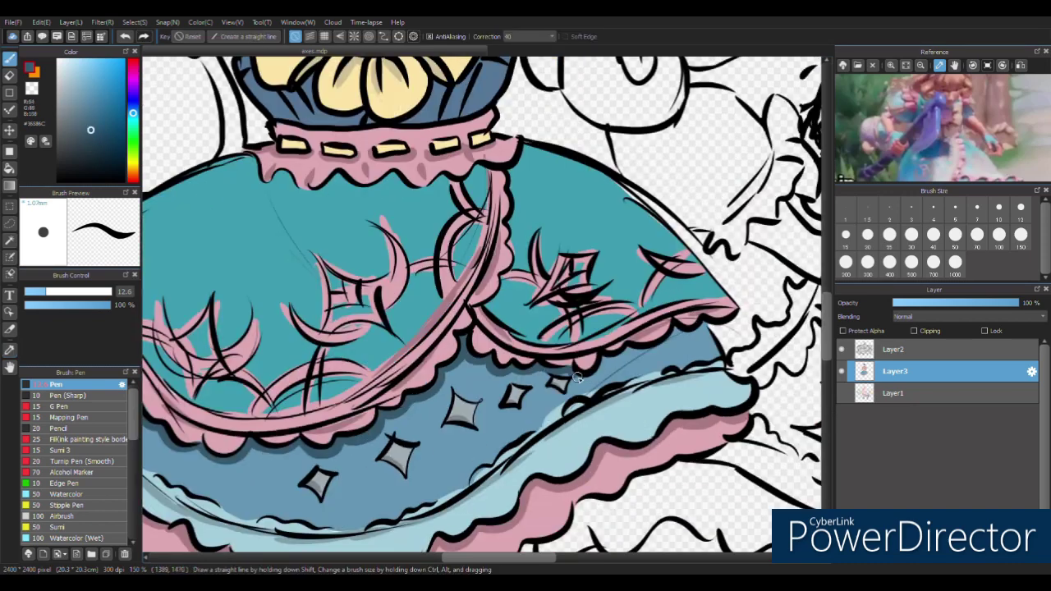
left_click(682, 333, "alt")
mouse_move(493, 308)
left_mouse_down()
mouse_move(514, 257)
mouse_move(521, 156)
left_mouse_up()
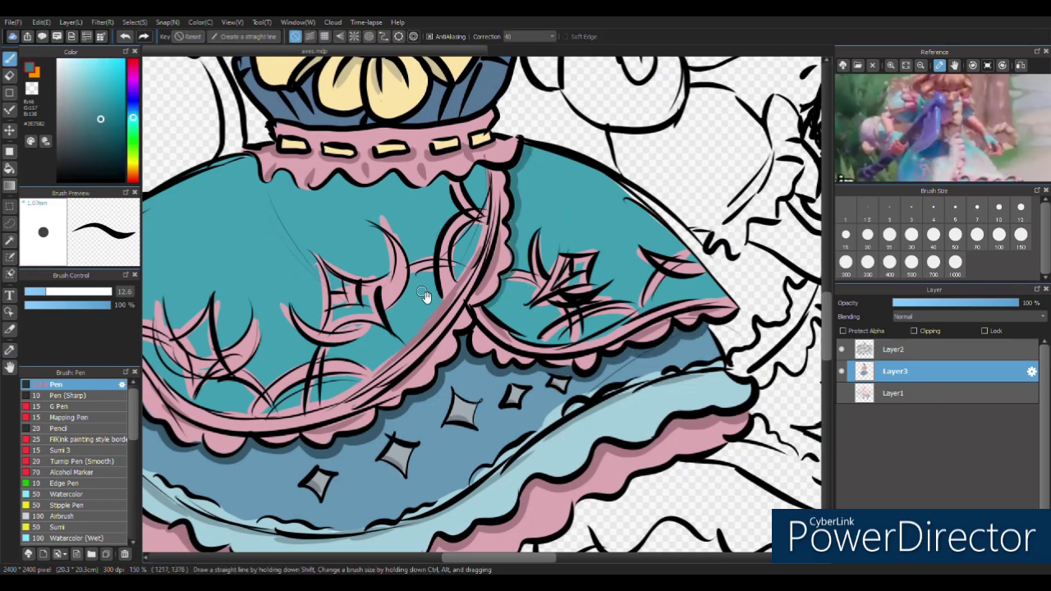
Step: Outline a chin shadow on the lower face above the bow and fill it with #C59C91
left_click_drag(460, 284, 607, 292)
left_click(609, 191, "alt")
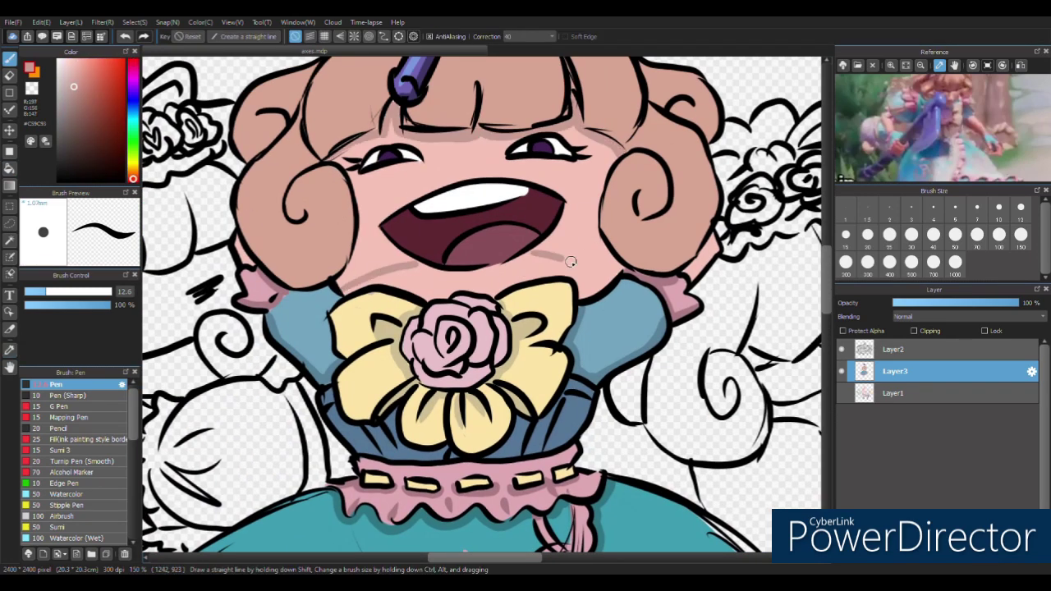
left_click(522, 294)
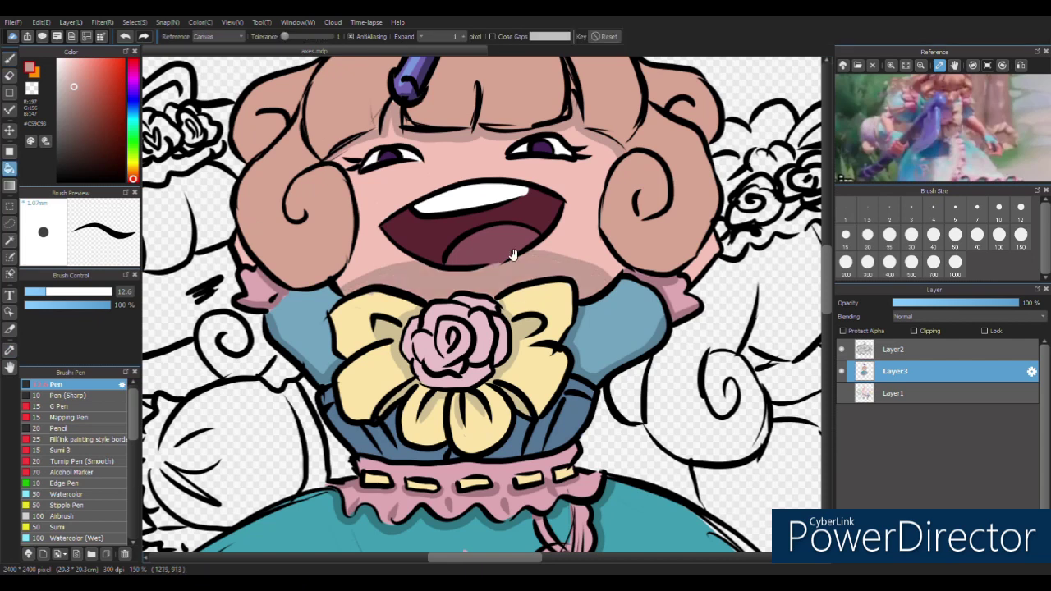
Step: Shade the central figure's bangs and curls with darker brown strands and her chest rose with darker pink
scroll(521, 294, "up", 3)
key("b")
left_click(648, 247, "alt")
mouse_move(649, 246)
left_mouse_down()
mouse_move(657, 280)
mouse_move(608, 328)
mouse_move(705, 255)
mouse_move(648, 176)
mouse_move(694, 164)
mouse_move(708, 221)
left_mouse_up()
left_click_drag(283, 189, 300, 313)
mouse_move(343, 282)
left_mouse_down()
mouse_move(263, 345)
mouse_move(299, 160)
mouse_move(247, 221)
mouse_move(318, 239)
mouse_move(386, 123)
mouse_move(460, 180)
mouse_move(509, 94)
left_mouse_up()
mouse_move(326, 164)
left_mouse_down()
mouse_move(516, 121)
mouse_move(509, 205)
mouse_move(575, 164)
mouse_move(608, 189)
mouse_move(500, 163)
mouse_move(532, 204)
left_mouse_up()
left_click_drag(450, 163, 448, 205)
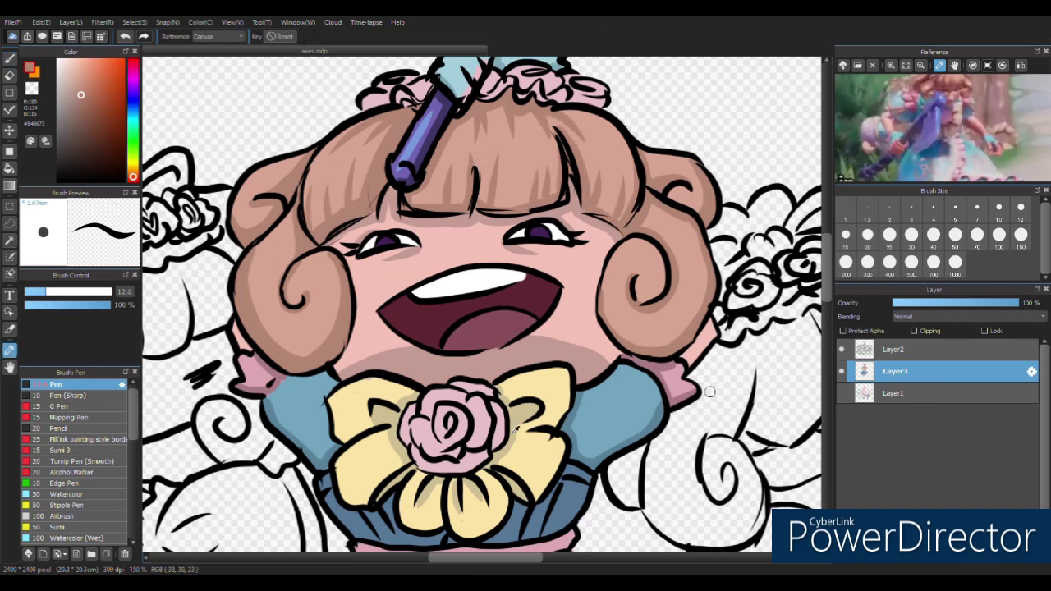
left_click(432, 423, "alt")
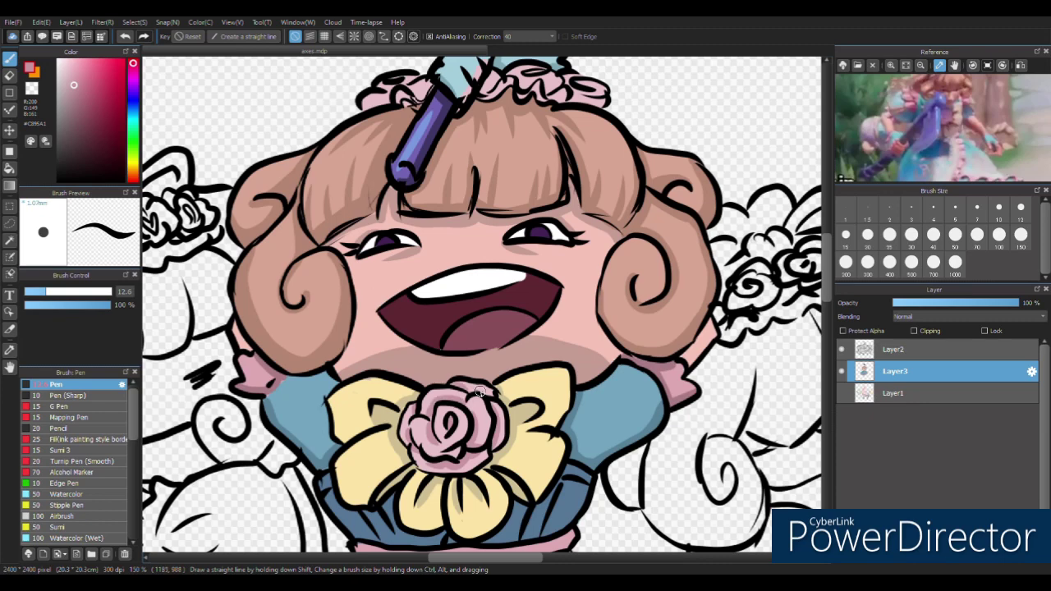
scroll(497, 186, "up", 2)
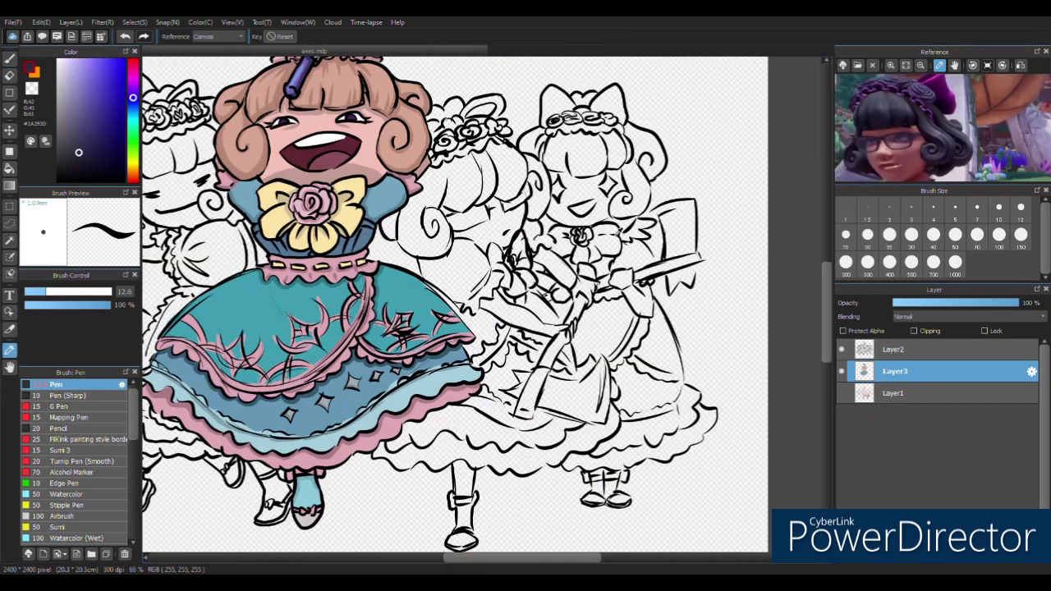
Step: Colour the hair and flower headband of the figure beside the central one dark navy (#2A293D)
left_click_drag(525, 156, 402, 230)
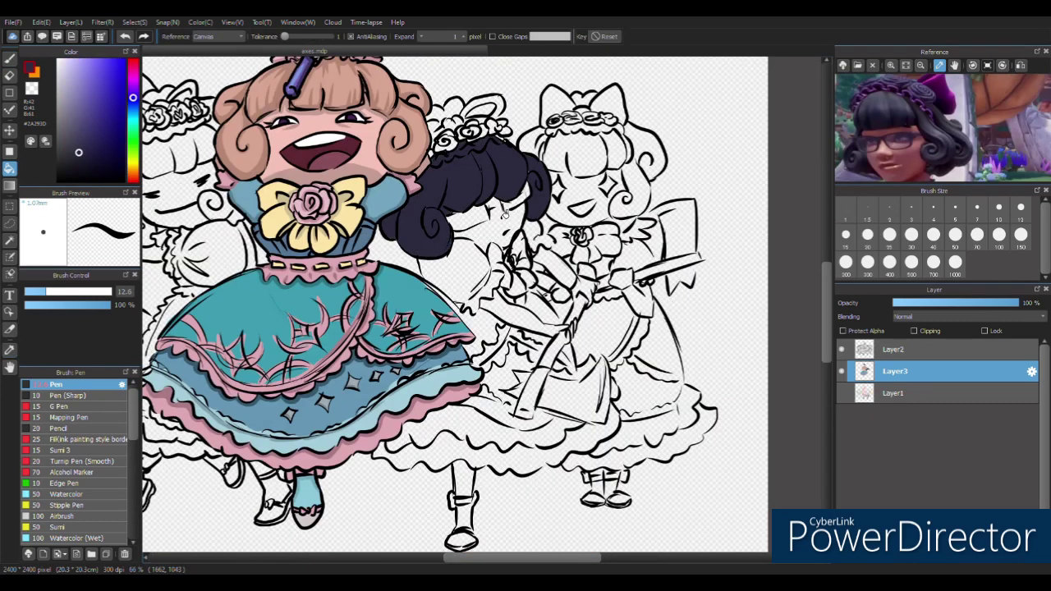
key("g")
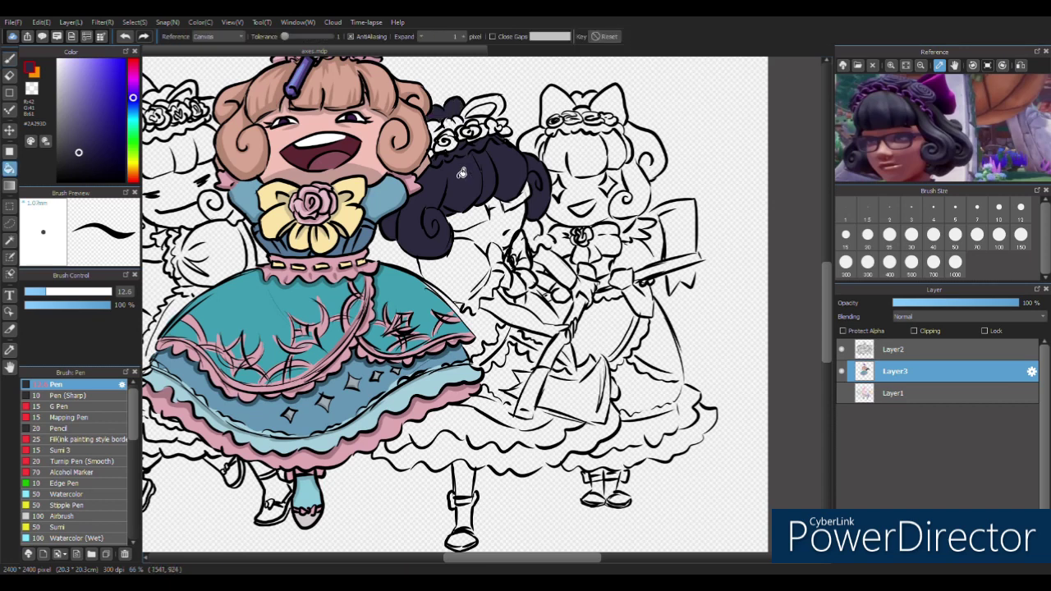
key("b")
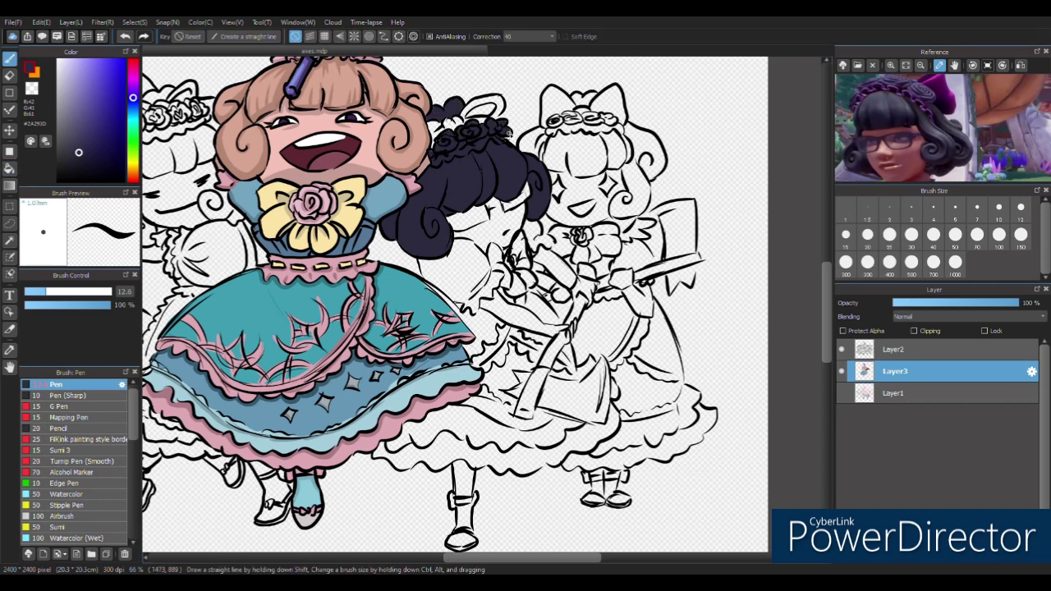
Step: Fill the dark-haired figure's hair bow purple and her face and arms light pink, sampling the colours from the reference
left_click(948, 97)
key("g")
left_click(954, 65)
left_click_drag(903, 136, 928, 103)
left_click(939, 65)
left_click(920, 131)
left_click(485, 271)
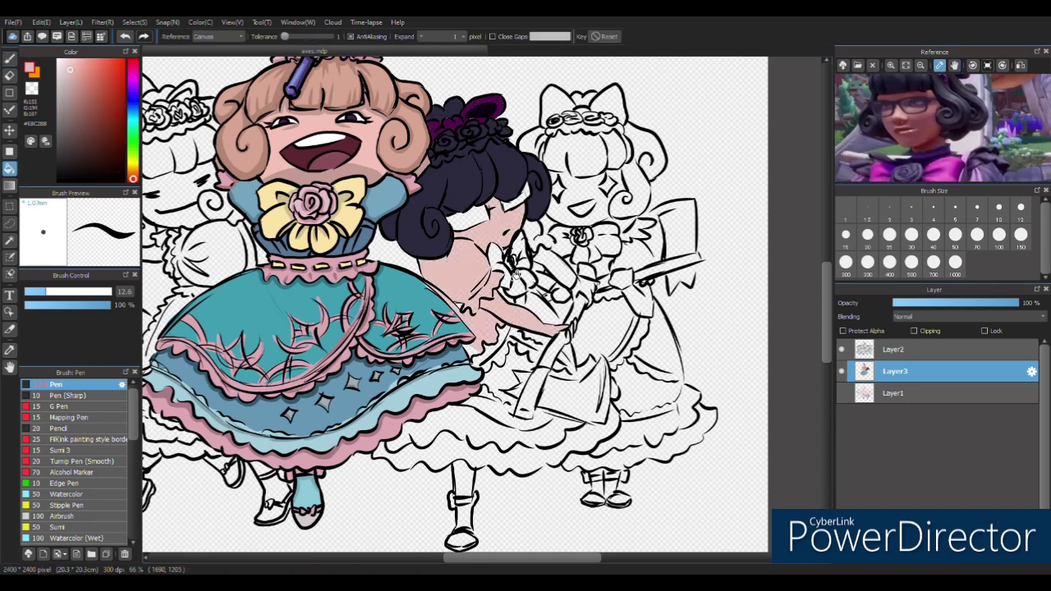
Step: Fill the dark-haired figure's chest bow with magenta sampled from the reference
left_click(1018, 123)
left_click(511, 263)
key("b")
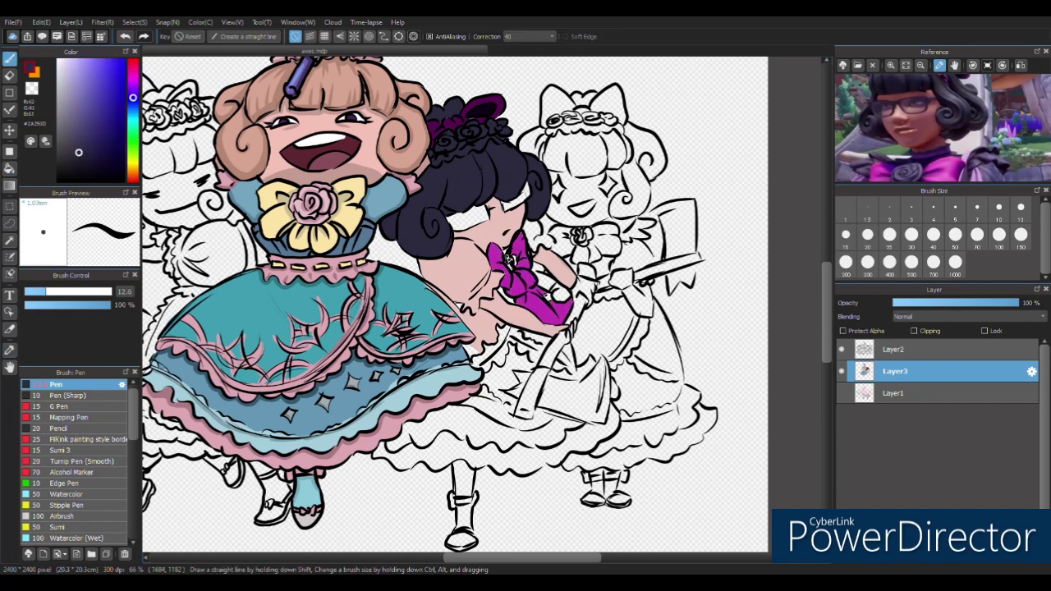
Step: Draw the dark-haired figure's ruffled puff-sleeve lines in black (#000000) on Layer2
left_click(954, 65)
left_click_drag(944, 164, 944, 82)
left_click(895, 349)
left_click(57, 179)
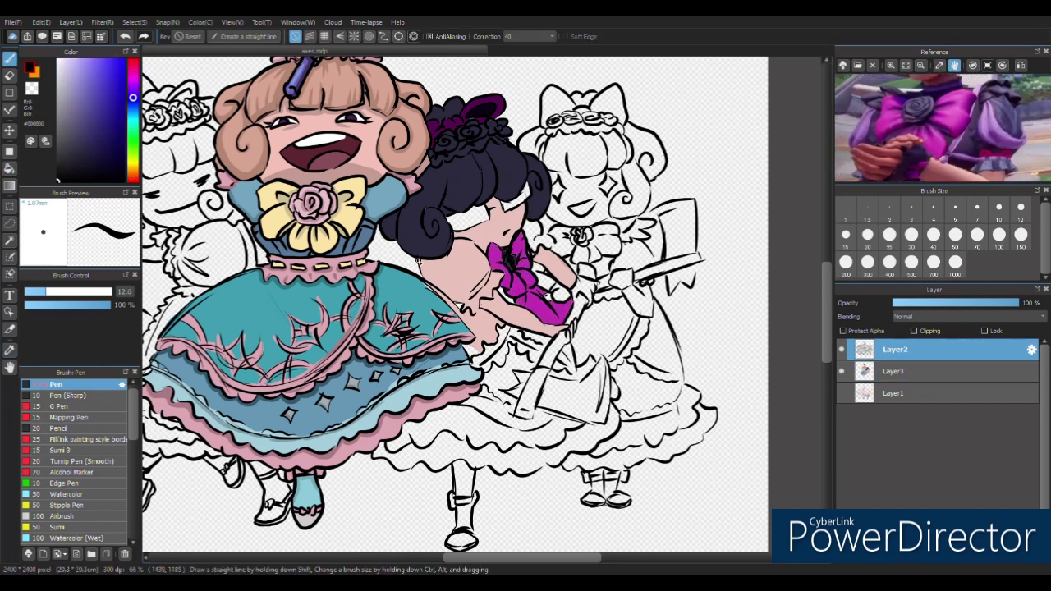
left_click(939, 65)
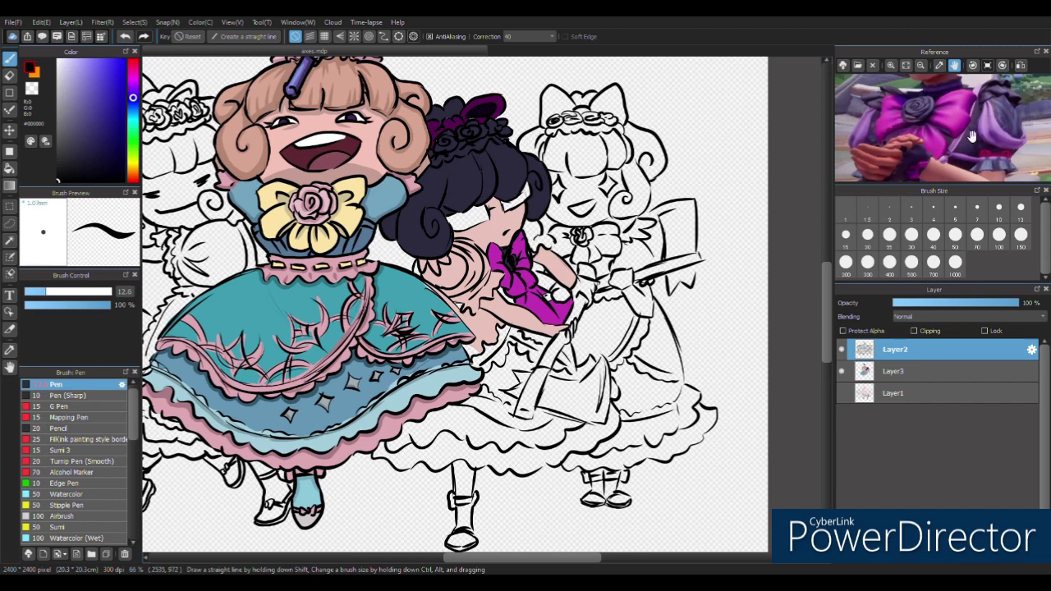
Step: Fill the dark-haired figure's puff sleeve with the dark purple and light purple sampled from the reference
left_click(1011, 113)
key("g")
left_click(447, 271)
left_click(974, 121)
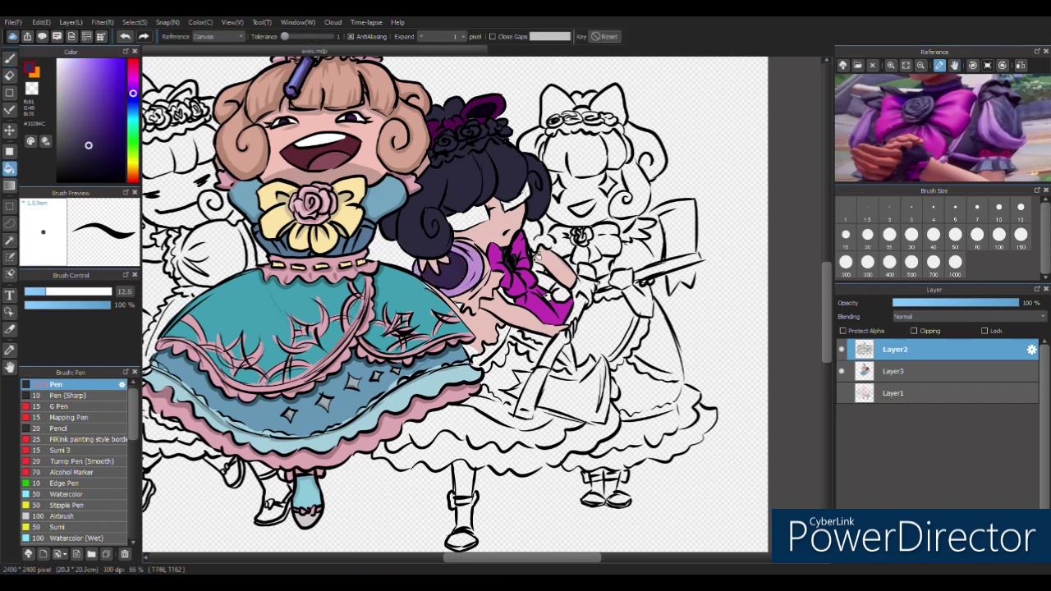
Step: Paint the remaining areas around the near puff sleeve's purple stripes on Layer3, sampling the sleeve's dark purple (#413357)
left_click(895, 371)
scroll(501, 284, "up", 3)
left_click(399, 369)
key("b")
mouse_move(376, 271)
left_mouse_down()
mouse_move(452, 311)
mouse_move(473, 379)
left_mouse_up()
left_click(358, 288, "alt")
left_click_drag(361, 312, 394, 385)
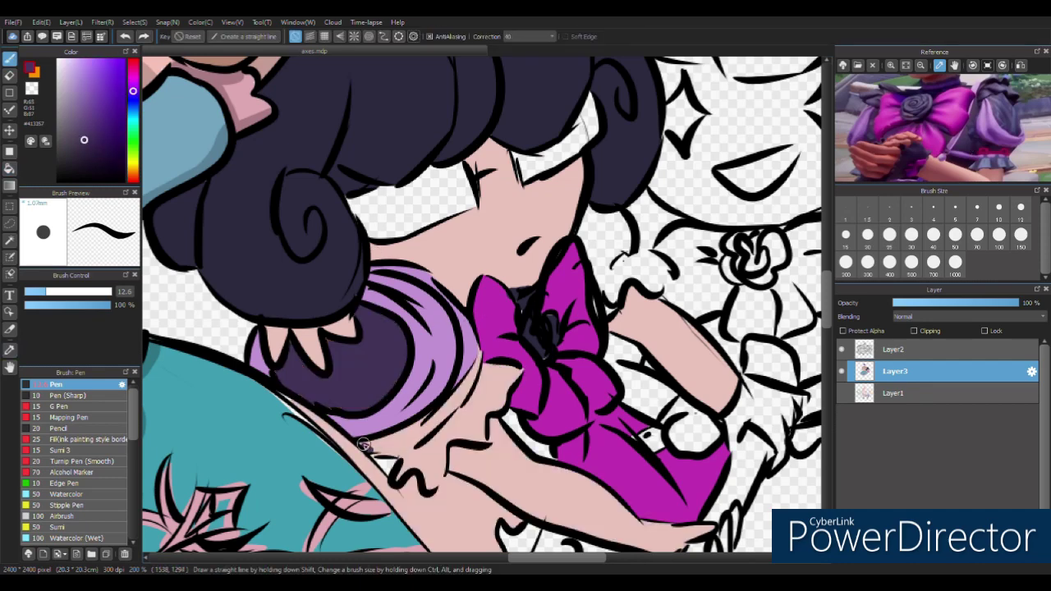
Step: Paint the near sleeve's outer band, the far sleeve and the bodice area beneath the chest bow dark purple (#413357)
left_click_drag(457, 392, 519, 305)
mouse_move(443, 362)
left_mouse_down()
mouse_move(519, 305)
mouse_move(527, 215)
mouse_move(434, 174)
left_mouse_up()
mouse_move(649, 111)
left_mouse_down()
mouse_move(683, 176)
mouse_move(723, 200)
left_mouse_up()
left_click_drag(567, 316, 612, 361)
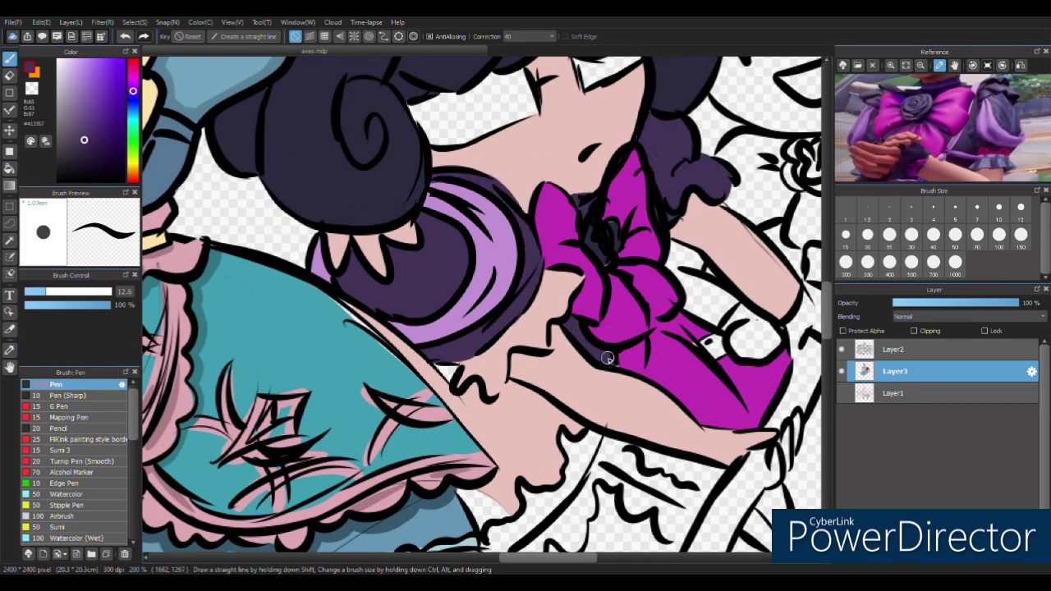
Step: Colour the ruffled cuffs of both sleeves greyish blue and the scalloped shoulder trim dark purple (#413357)
left_click(469, 362, "alt")
left_click_drag(468, 362, 575, 275)
mouse_move(575, 275)
left_mouse_down()
mouse_move(528, 345)
mouse_move(563, 283)
left_mouse_up()
mouse_move(669, 210)
left_mouse_down()
mouse_move(690, 168)
mouse_move(735, 189)
left_mouse_up()
left_click_drag(706, 193, 685, 171)
left_click(954, 110)
mouse_move(328, 239)
left_mouse_down()
mouse_move(386, 271)
mouse_move(415, 225)
left_mouse_up()
mouse_move(721, 253)
left_mouse_down()
mouse_move(681, 253)
mouse_move(705, 219)
left_mouse_up()
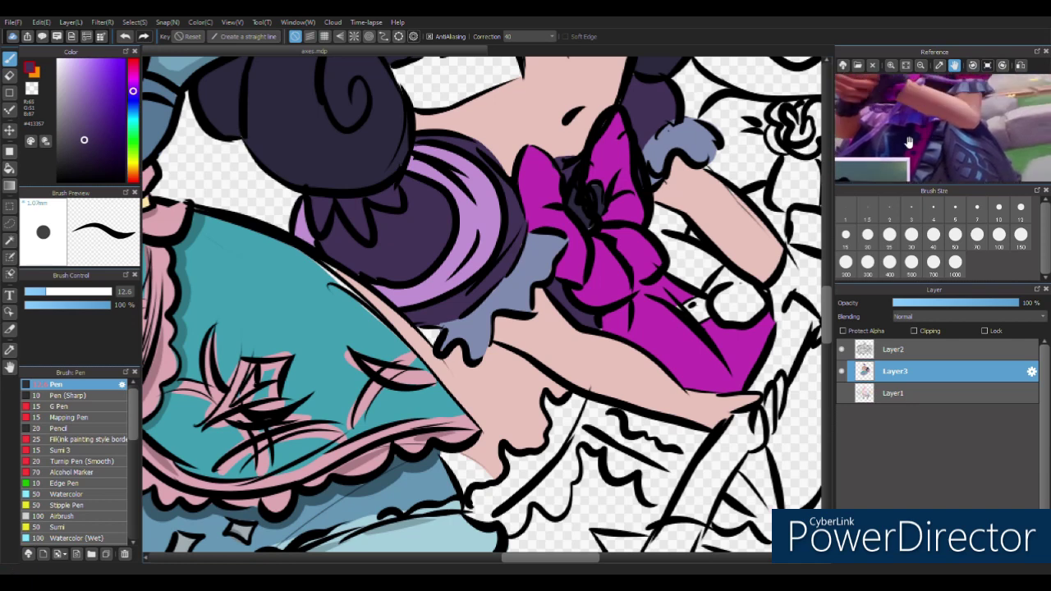
Step: Paint the dark-haired figure's bodice and upper skirt dark navy (#0A082C), sampled from the reference
left_click(944, 124)
left_click_drag(497, 365, 517, 415)
left_click_drag(550, 283, 579, 327)
mouse_move(324, 264)
left_mouse_down()
mouse_move(451, 384)
mouse_move(555, 389)
mouse_move(452, 460)
mouse_move(472, 484)
mouse_move(525, 386)
mouse_move(497, 362)
left_mouse_up()
scroll(669, 390, "down", 5)
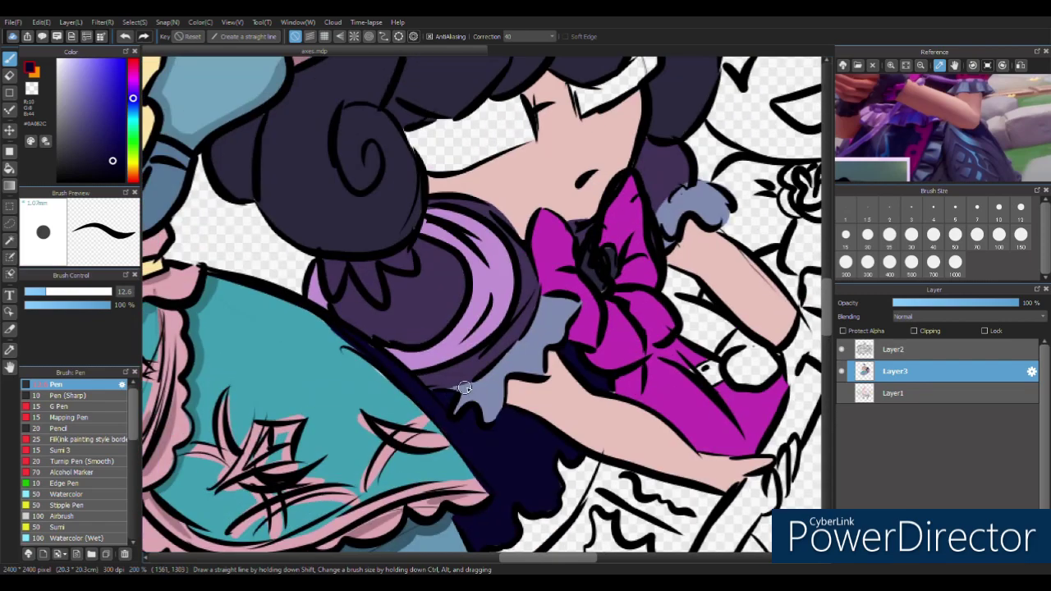
scroll(622, 291, "up", 3)
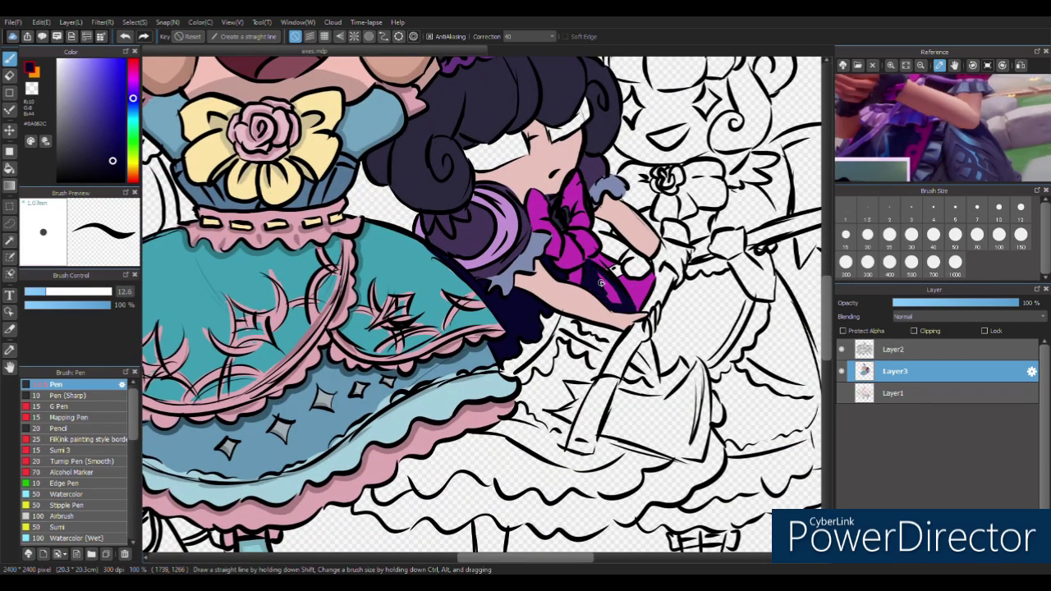
Step: Paint the trim along the dark-haired figure's overskirt magenta, using the reference photo of her dress as a guide
scroll(565, 201, "down", 3)
scroll(565, 201, "up", 3)
scroll(881, 77, "down", 2)
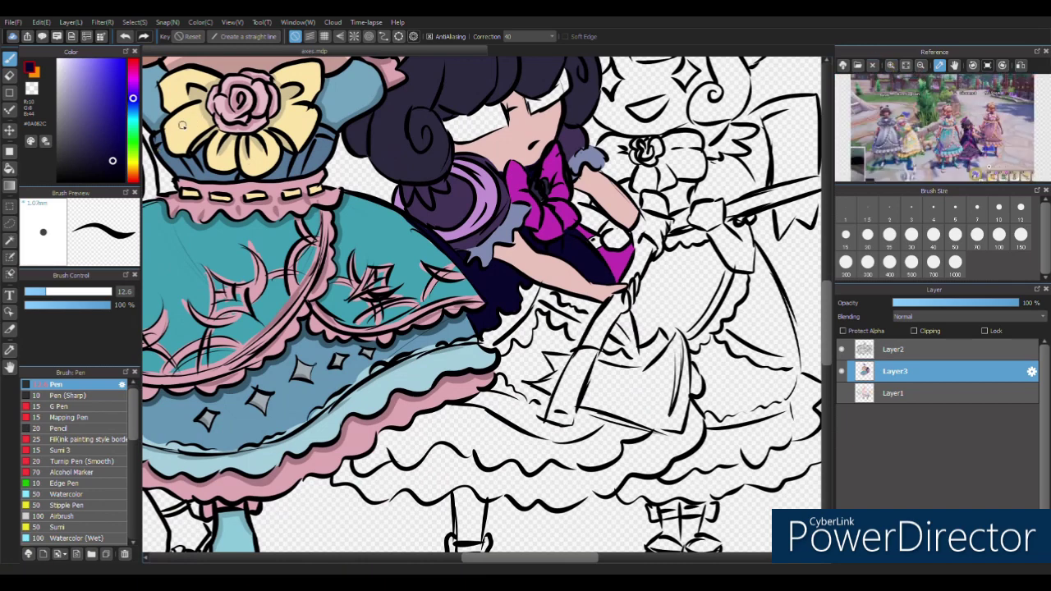
left_click(510, 352, "alt")
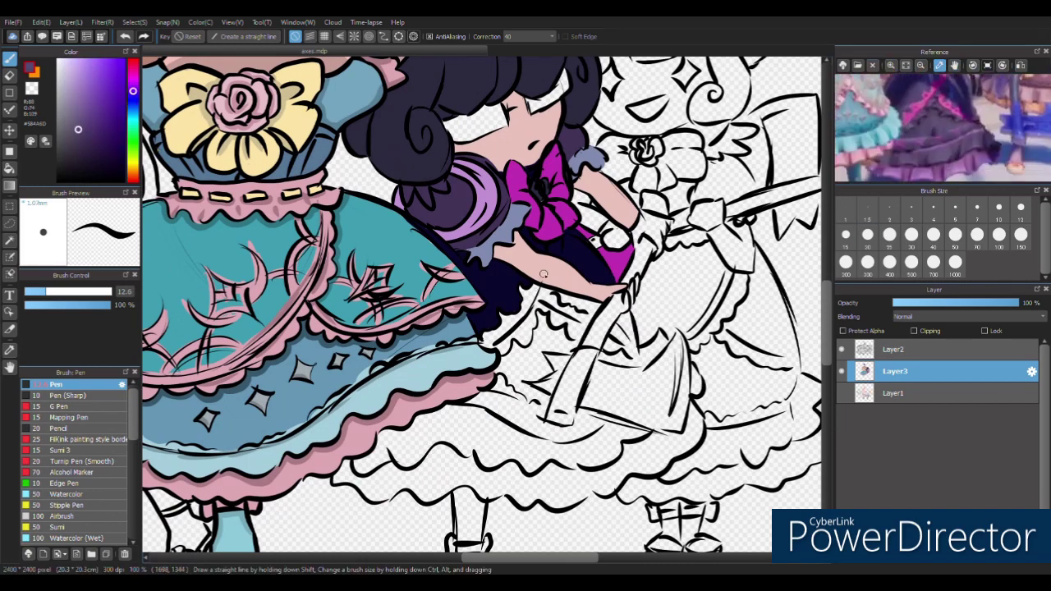
left_click(542, 189, "alt")
left_click_drag(532, 288, 486, 343)
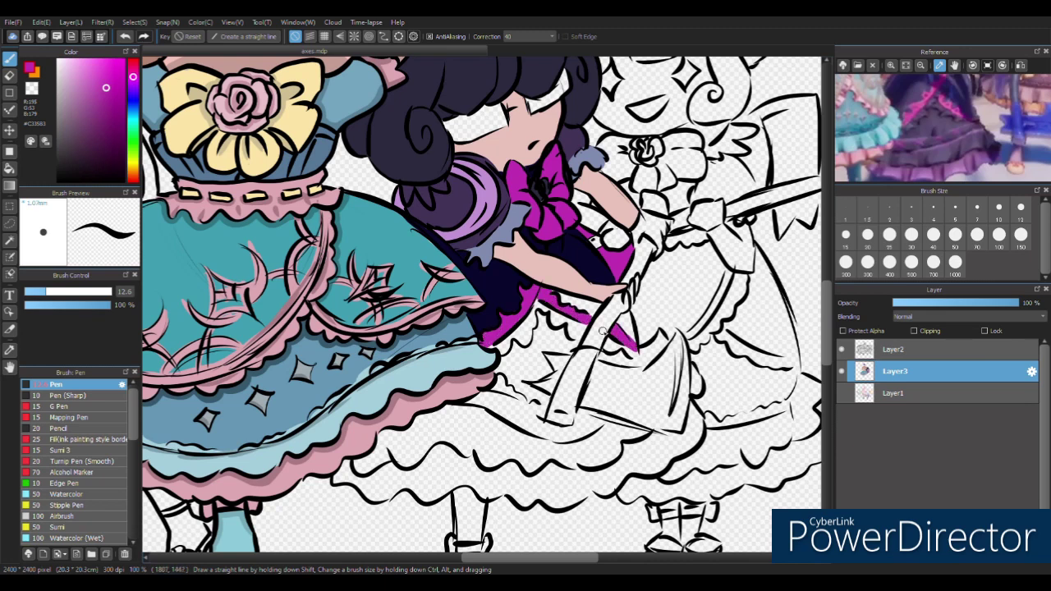
Step: Colour the skirt below the magenta trim dark purple (#413357) and its wide lower ruffle muted purple (#675B7F)
left_click(558, 294, "alt")
left_click(522, 379, "alt")
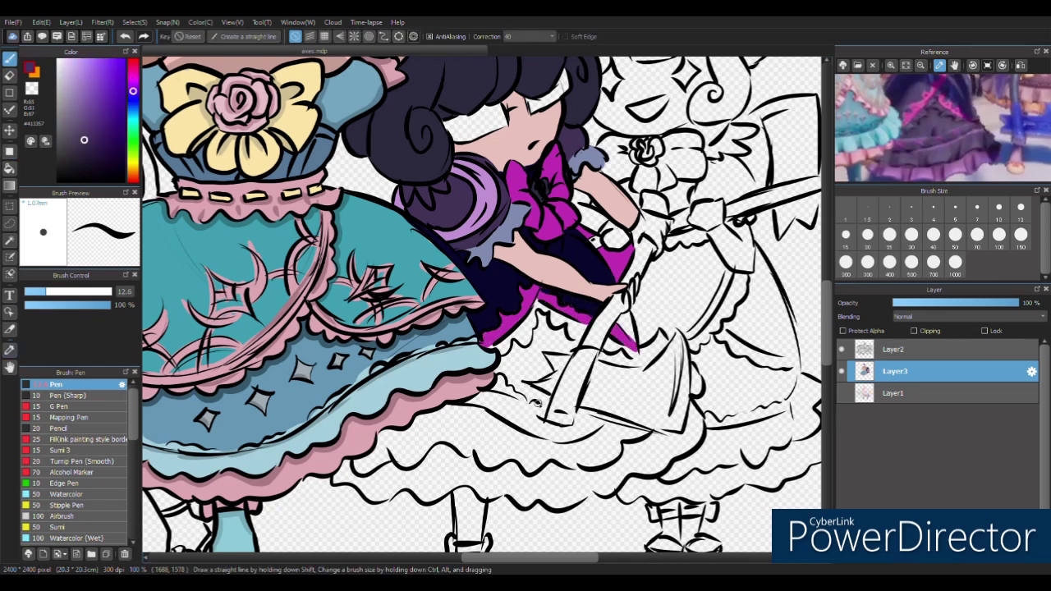
mouse_move(567, 352)
left_mouse_down()
mouse_move(542, 386)
mouse_move(602, 358)
left_mouse_up()
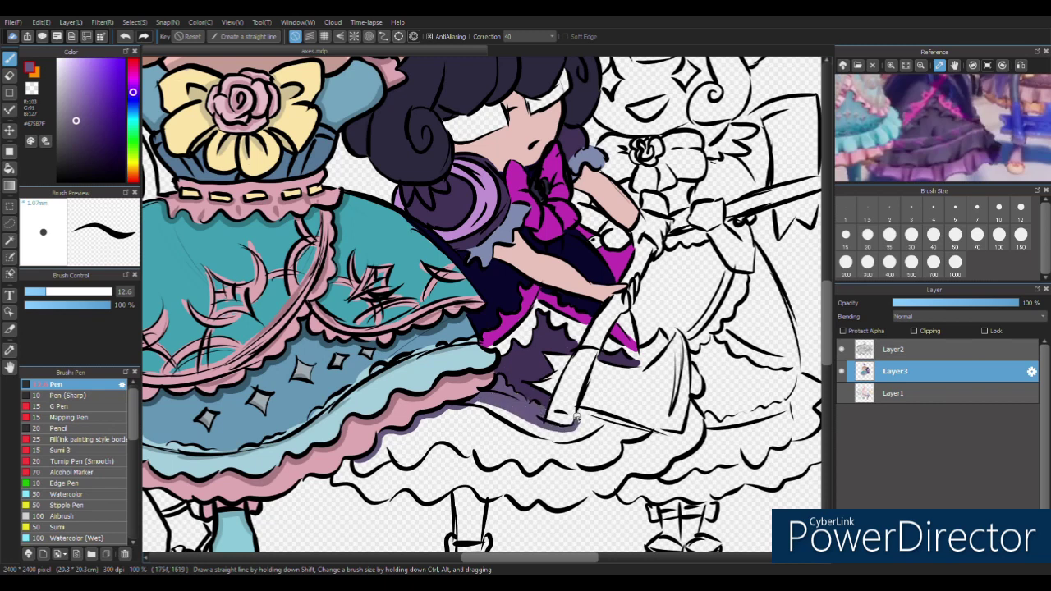
left_click(462, 450)
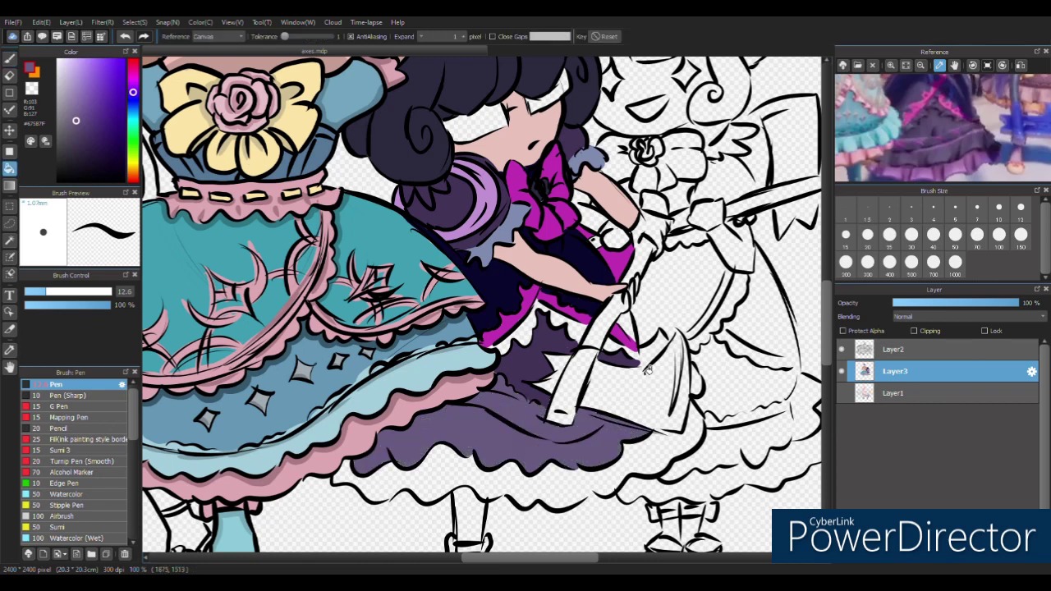
left_click(643, 351)
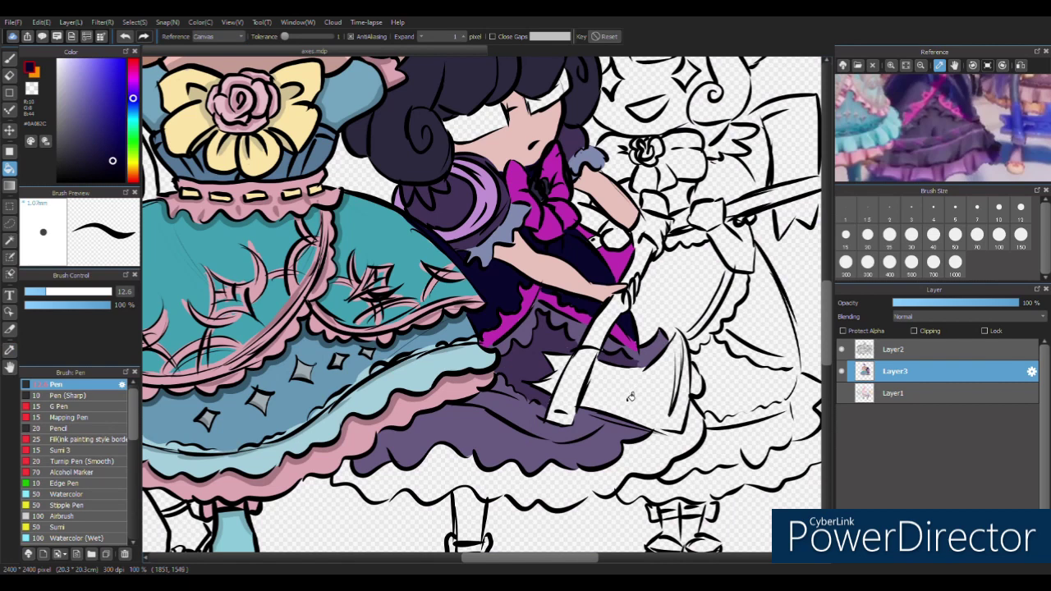
Step: Fill the bottom ruffle of the dark-haired figure's skirt with light purple
left_click(642, 351, "alt")
key("b")
key("g")
left_click(539, 497)
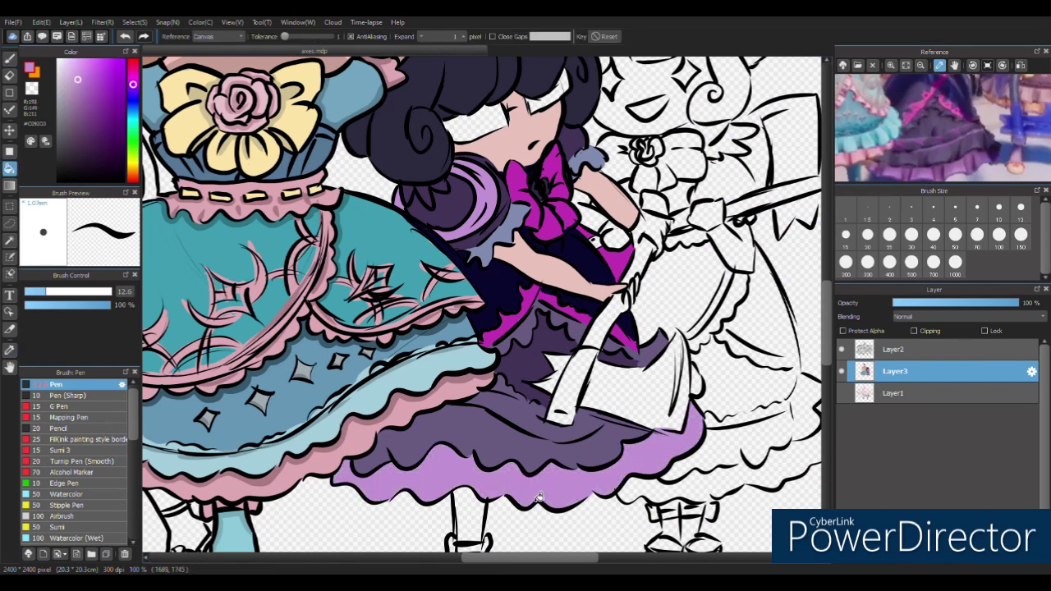
key("b")
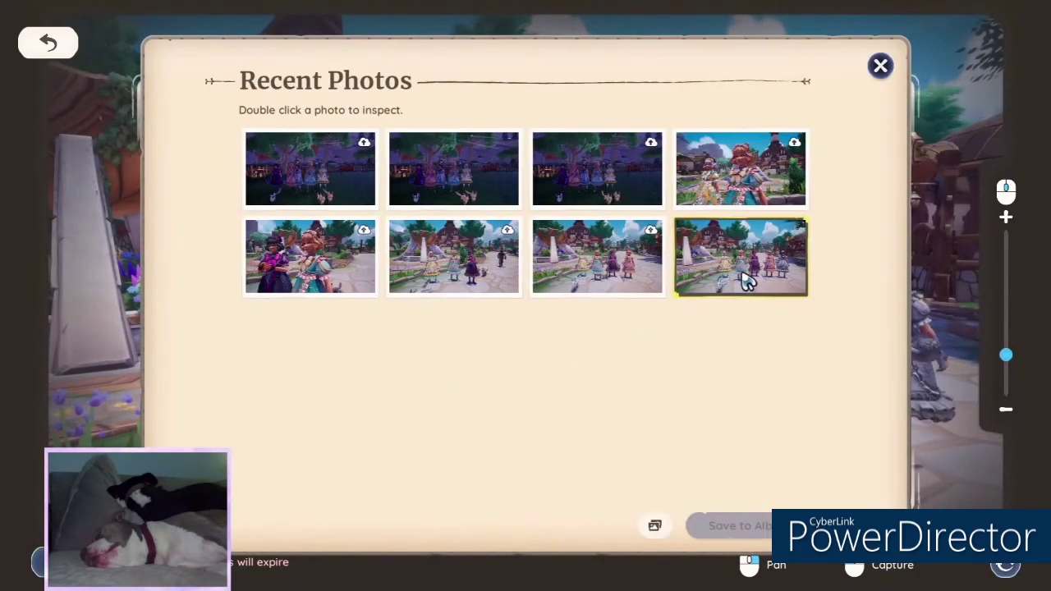
Step: In the game's camera mode, save the newest group photo to the album and close the recent photos
left_click(744, 265)
left_click(744, 529)
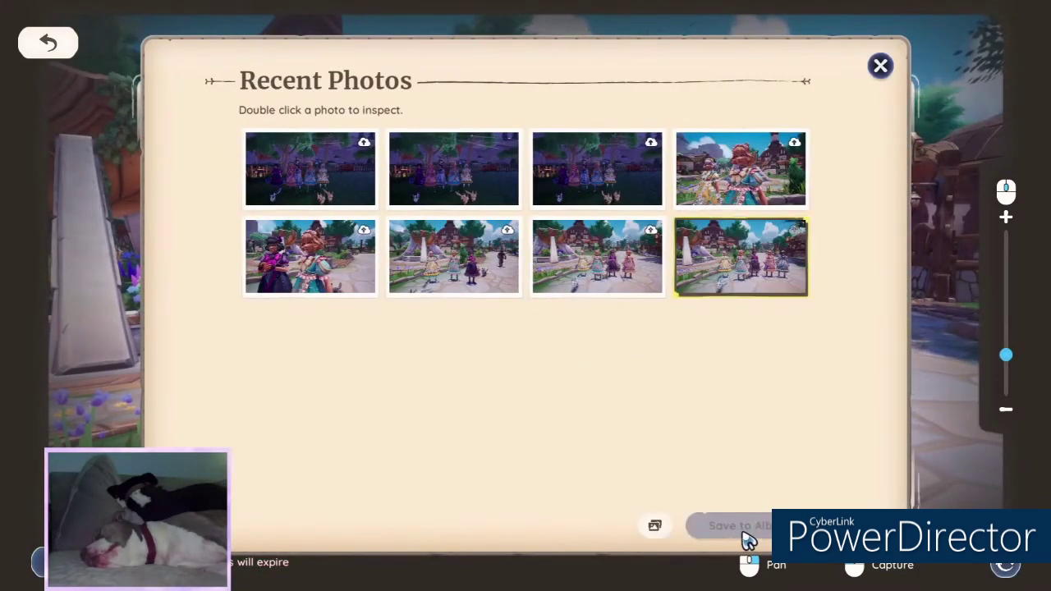
left_click(881, 67)
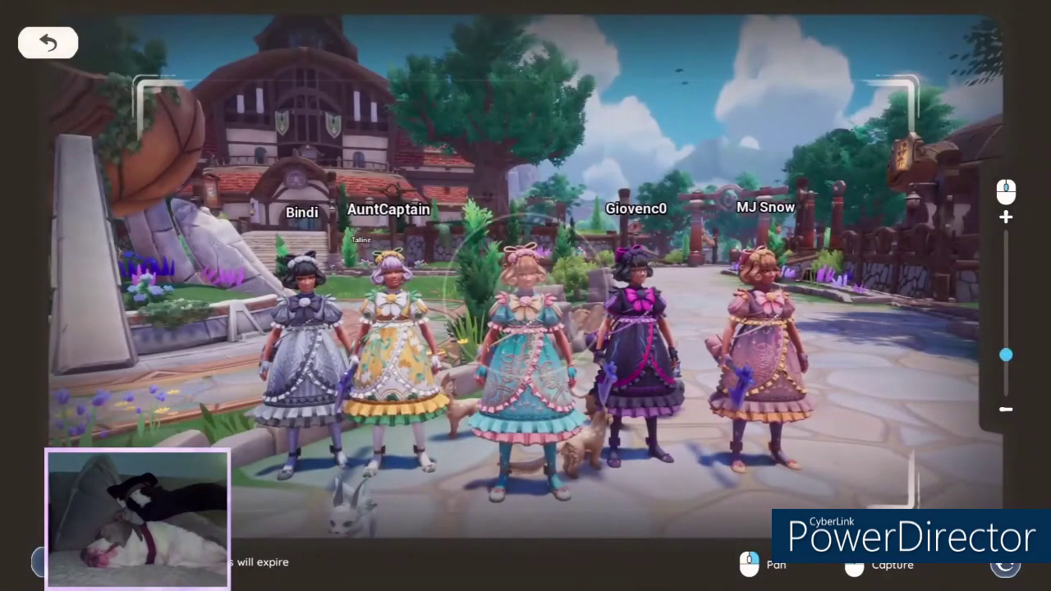
Step: Capture another photo of the five girls, check it among the recent photos, and leave camera mode
left_click(383, 395)
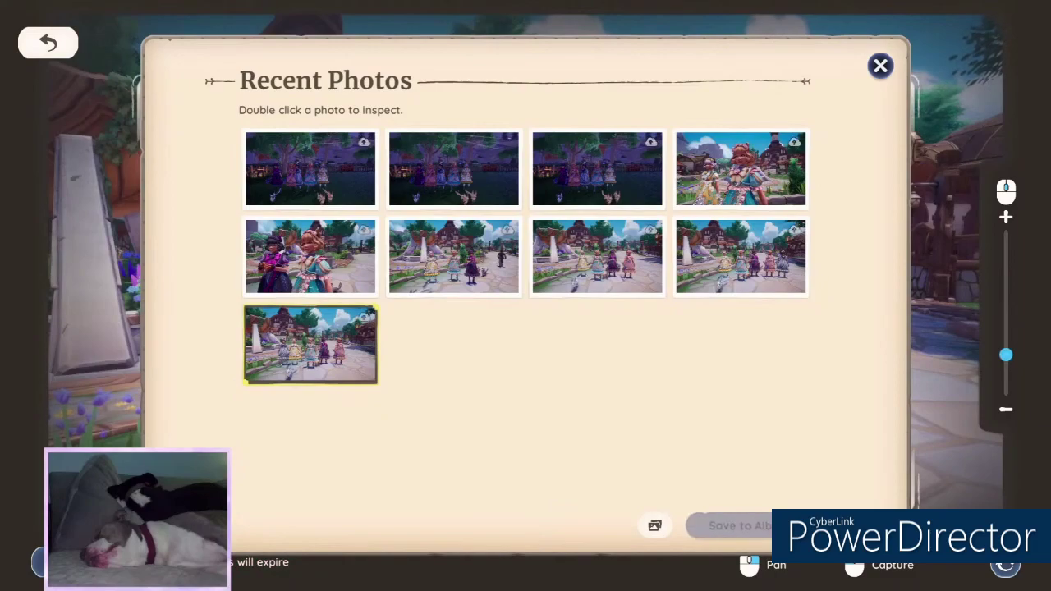
left_click(882, 66)
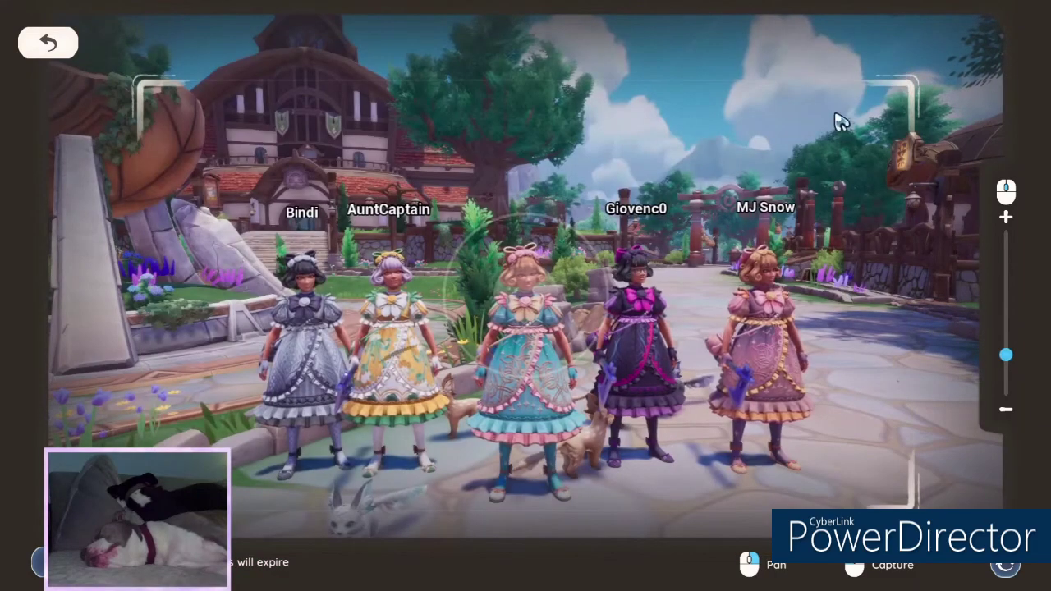
left_click(48, 42)
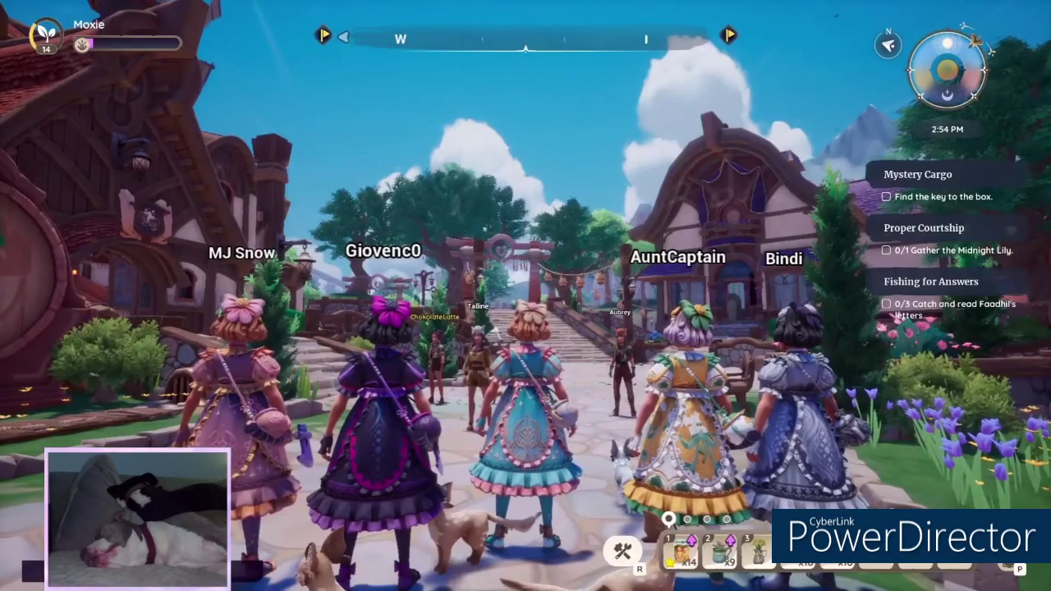
Step: Make the central character perform the raised-arm emote beside the other four girls
key("t")
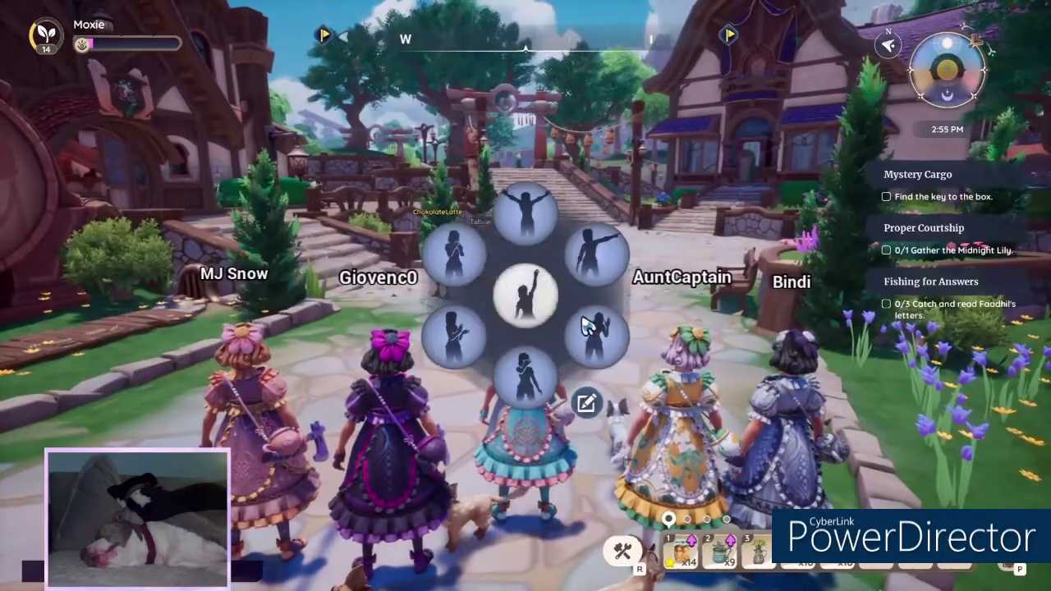
left_click(525, 294)
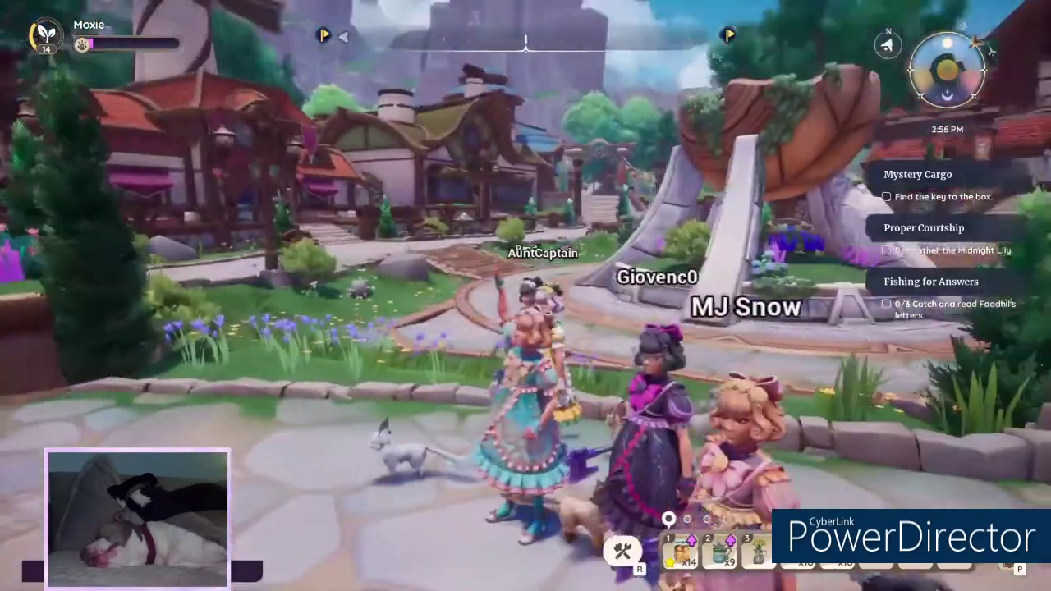
key("t")
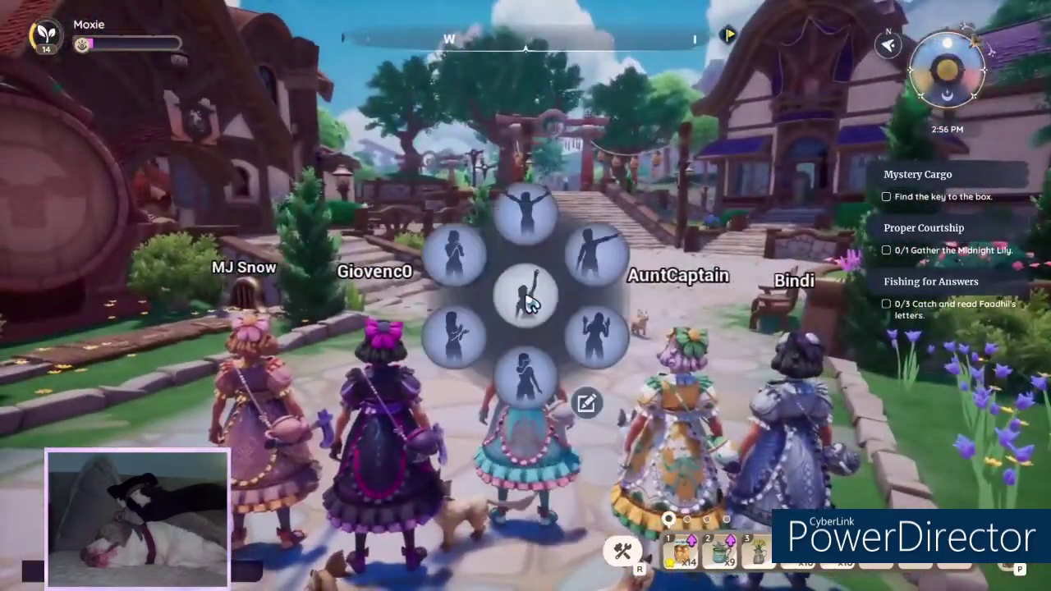
key("Escape")
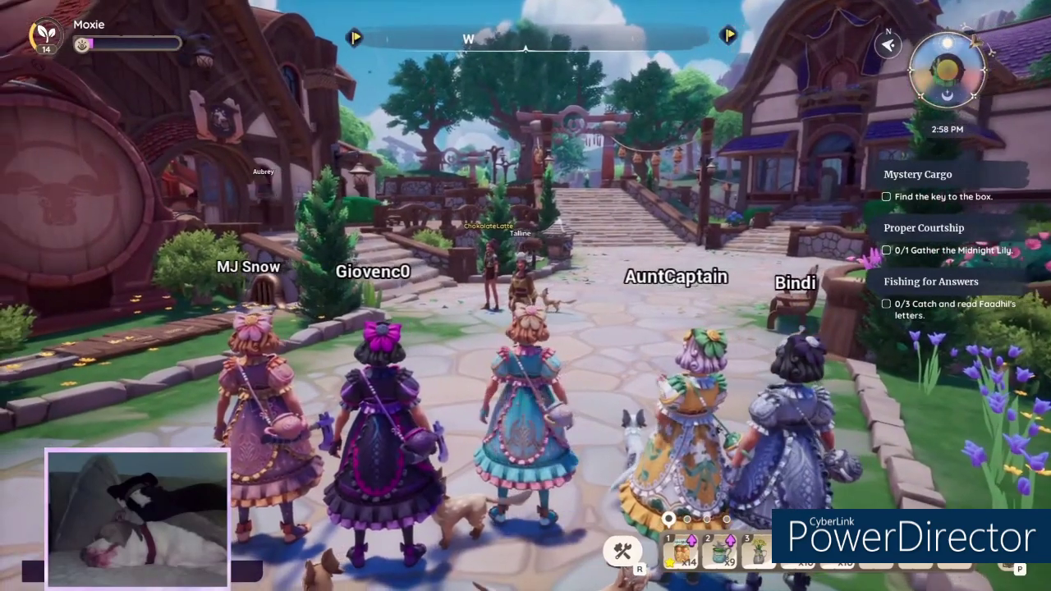
key("t")
key("Escape")
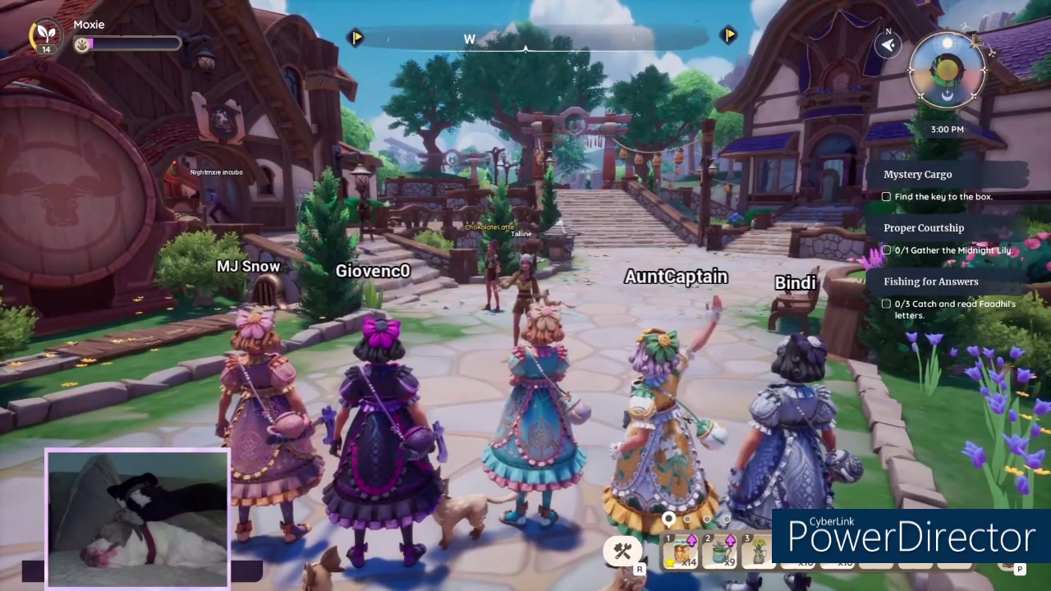
mouse_move(976, 428)
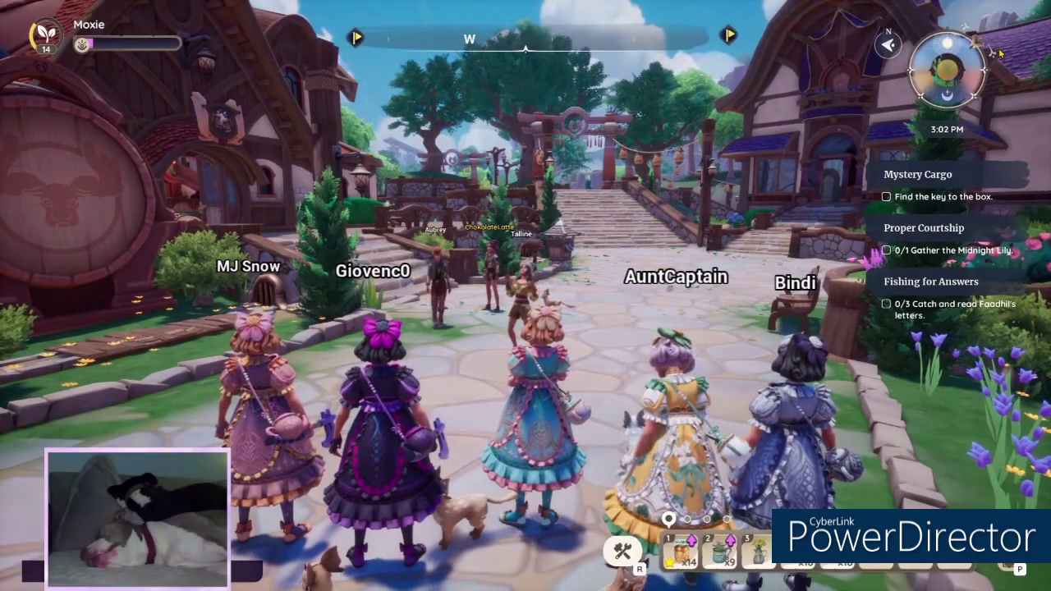
key("space")
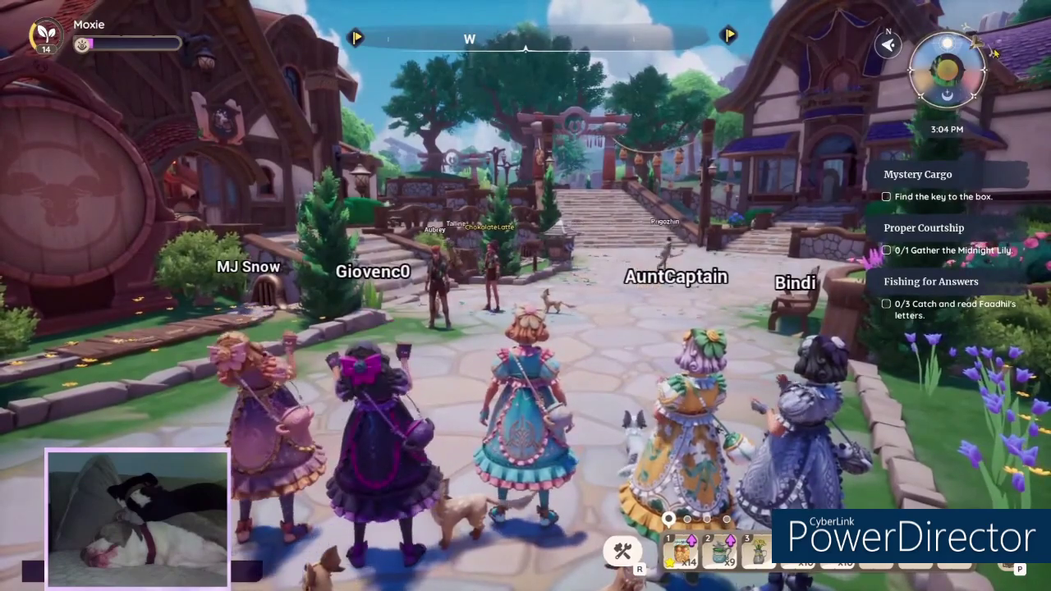
Step: Equip the axe and photograph the five girls from the front in camera mode, zoomed out slightly
key("r")
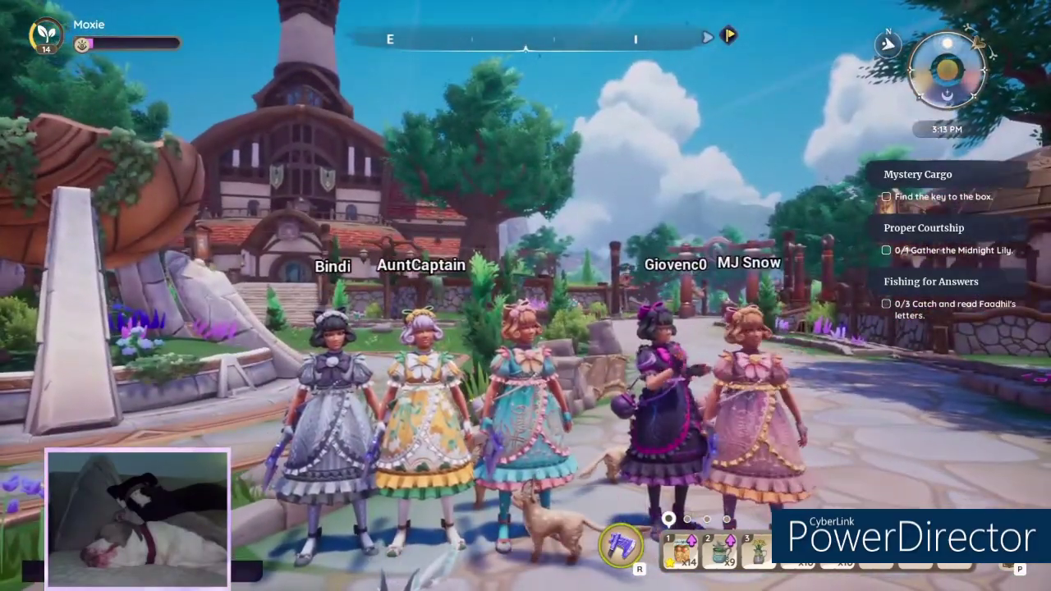
key("p")
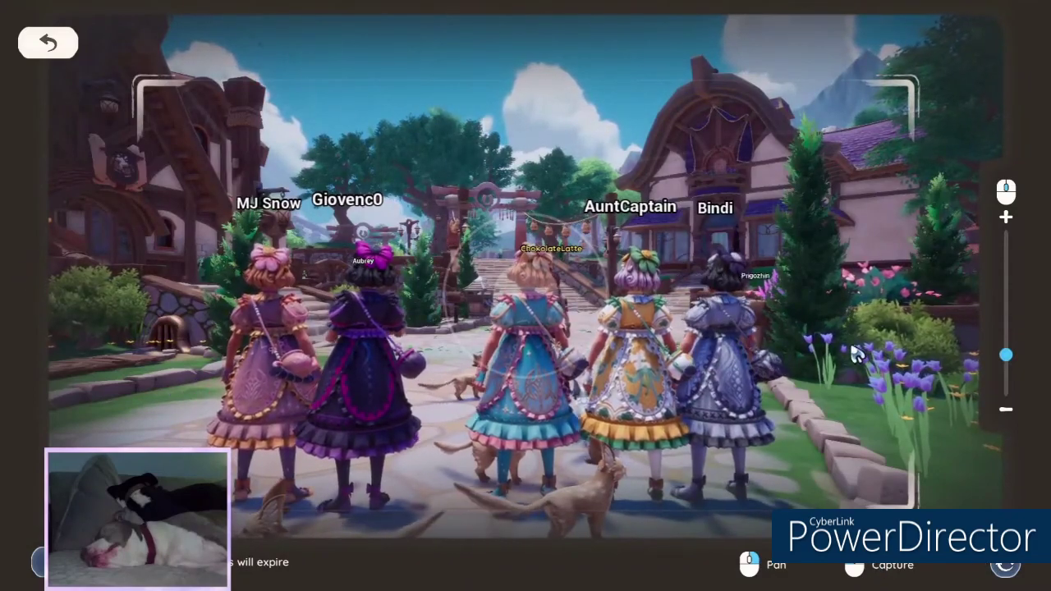
left_click_drag(854, 354, 134, 356)
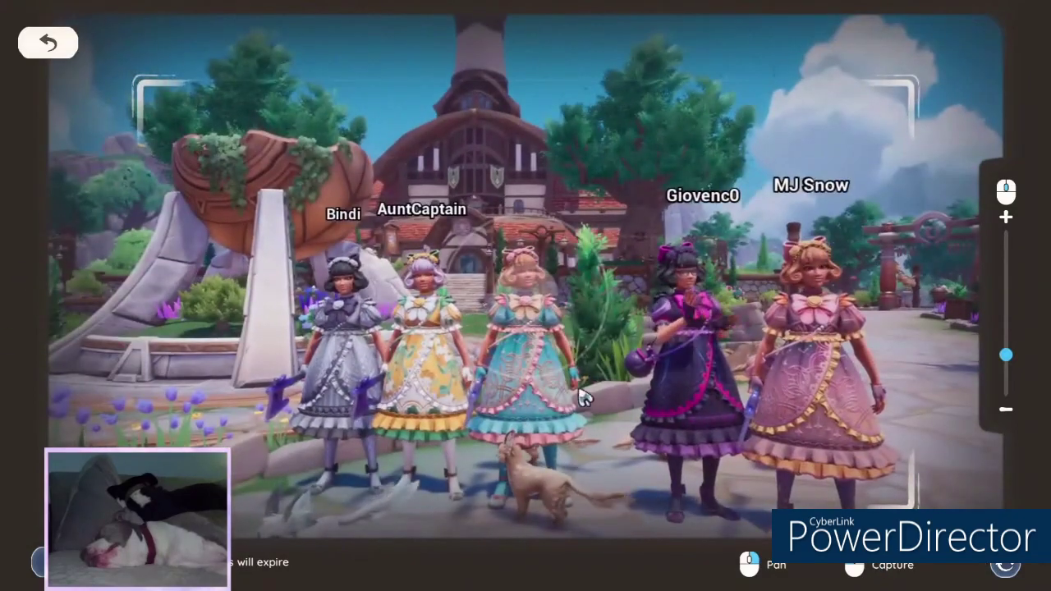
scroll(638, 429, "down", 1)
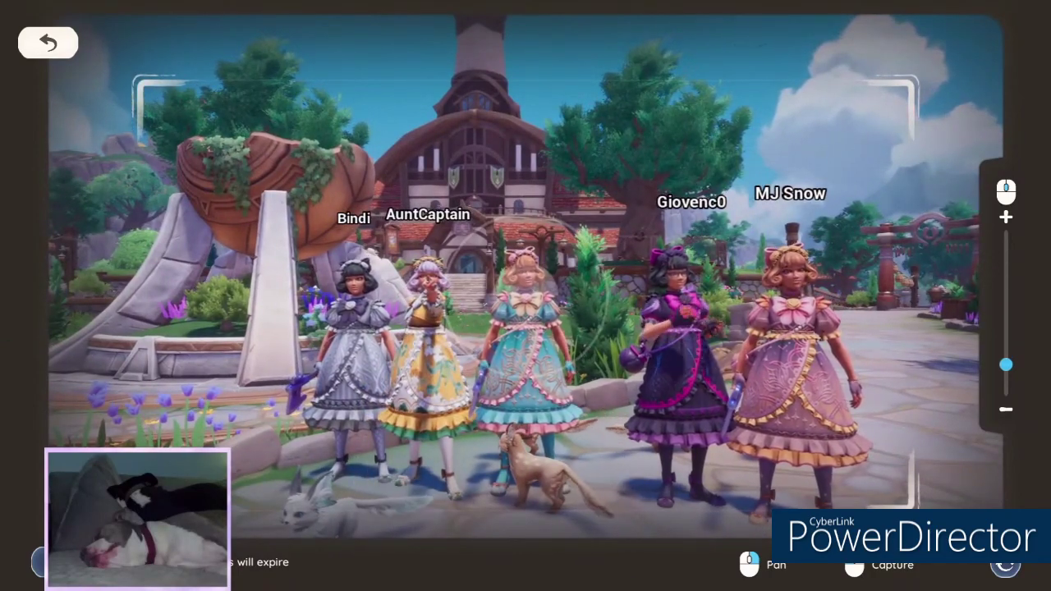
left_click(590, 474)
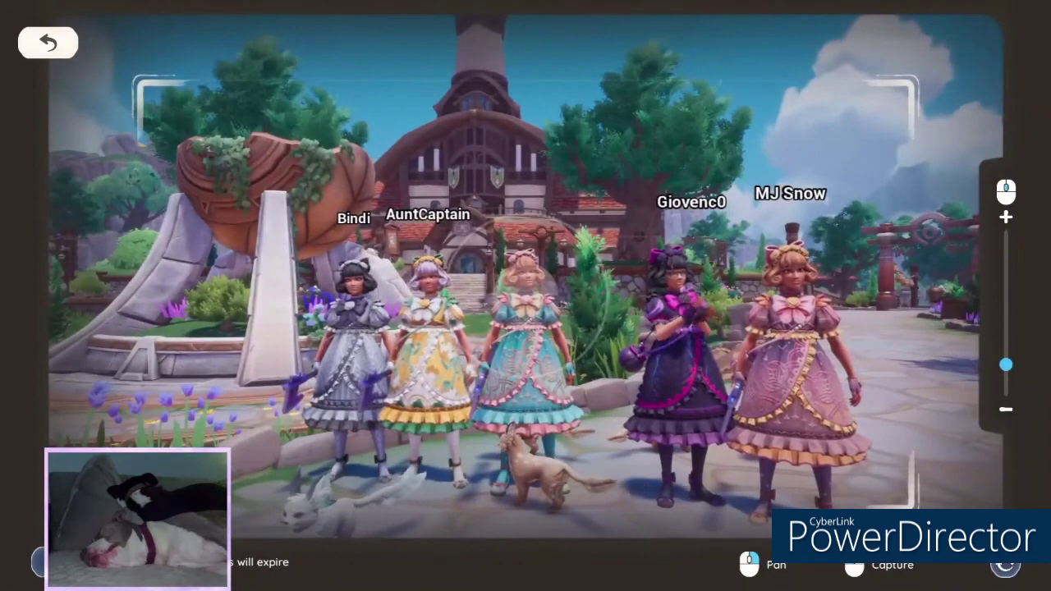
Step: Check the newly captured group photo among the recent photos and return to the game
key("Tab")
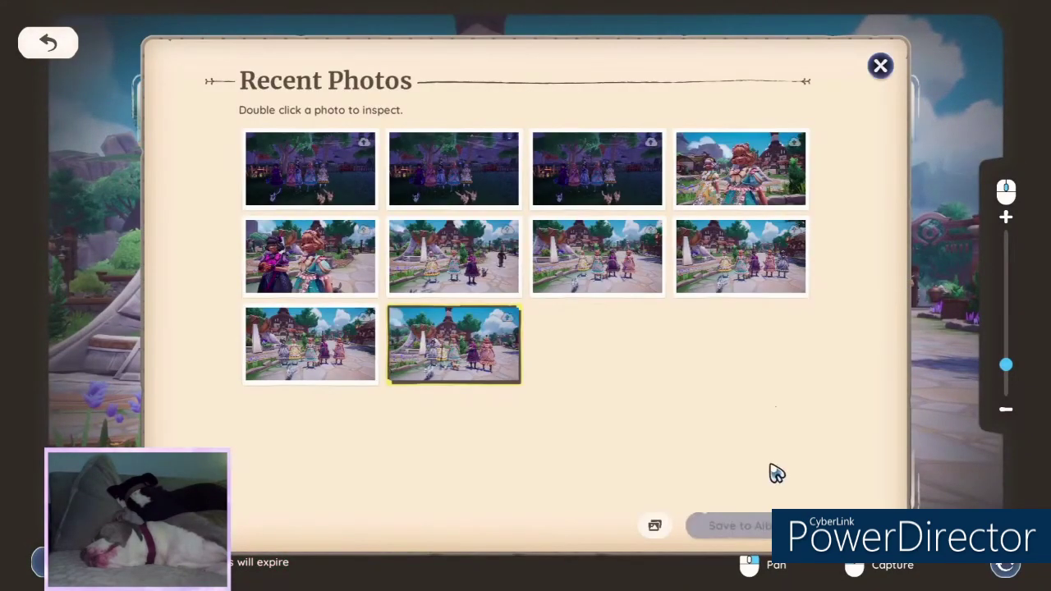
left_click(881, 65)
left_click(74, 50)
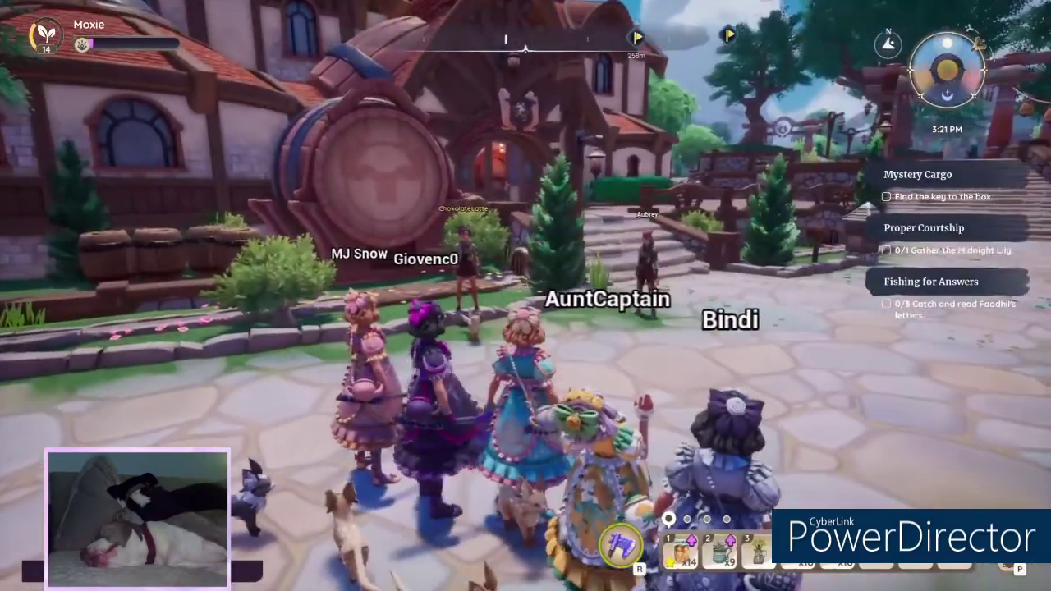
key("t")
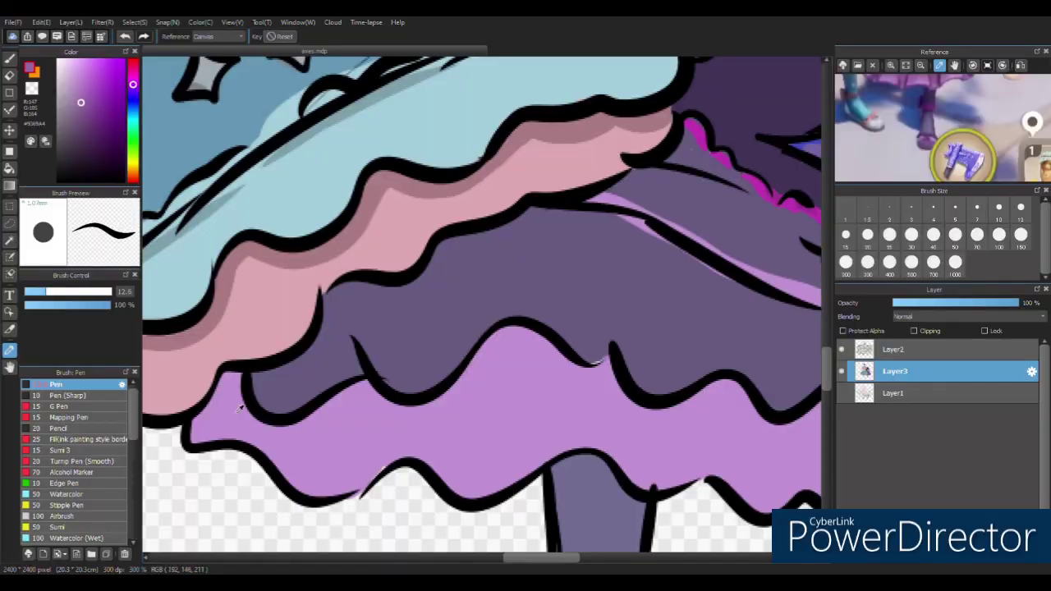
Step: Shade the lilac hem ruffle of the black-haired girl's skirt beneath the upper ruffle's edge with the darker purple #9369A4
key("b")
left_click_drag(232, 379, 205, 429)
left_click_drag(706, 397, 282, 419)
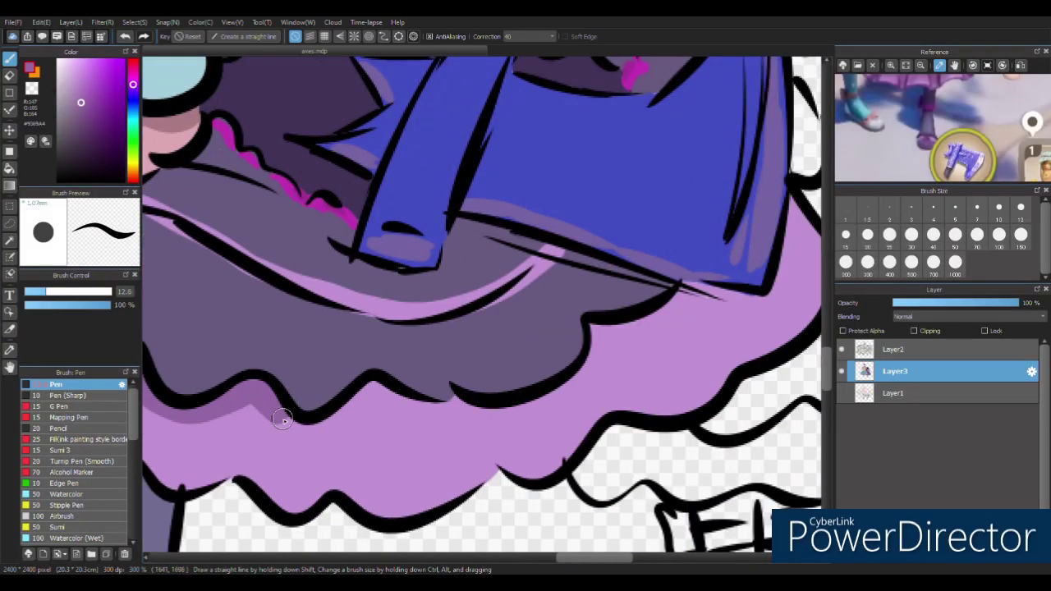
scroll(485, 403, "down", 3)
Step: Shade the grey-purple skirt ruffle and the leg below the hem with a darker purple
left_click(258, 336, "alt")
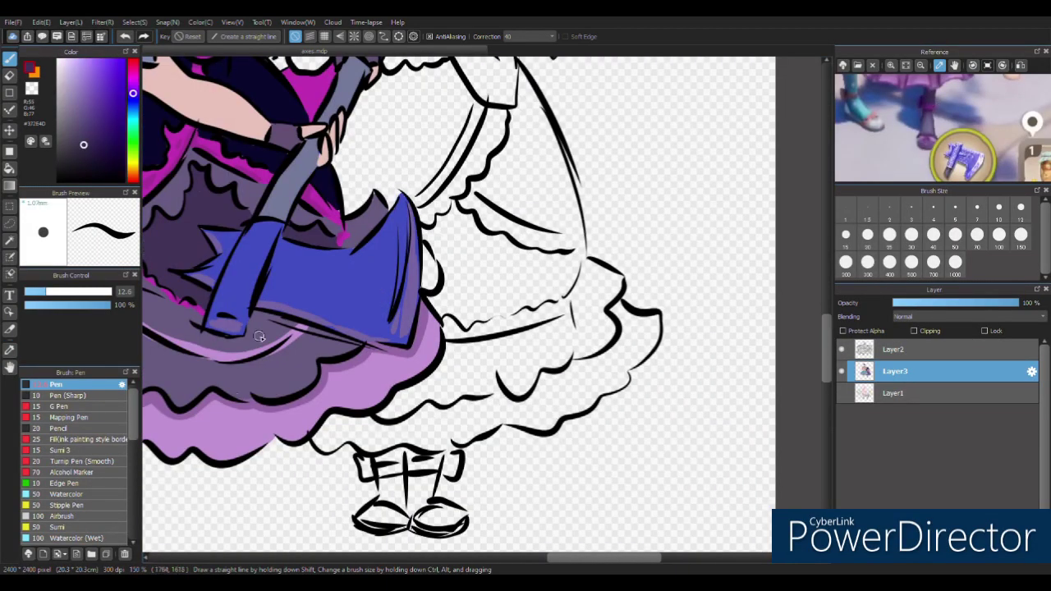
scroll(302, 384, "up", 2)
mouse_move(215, 353)
left_mouse_down()
mouse_move(262, 298)
mouse_move(424, 253)
mouse_move(560, 321)
mouse_move(778, 291)
left_mouse_up()
mouse_move(401, 439)
left_mouse_down()
mouse_move(395, 469)
mouse_move(436, 516)
left_mouse_up()
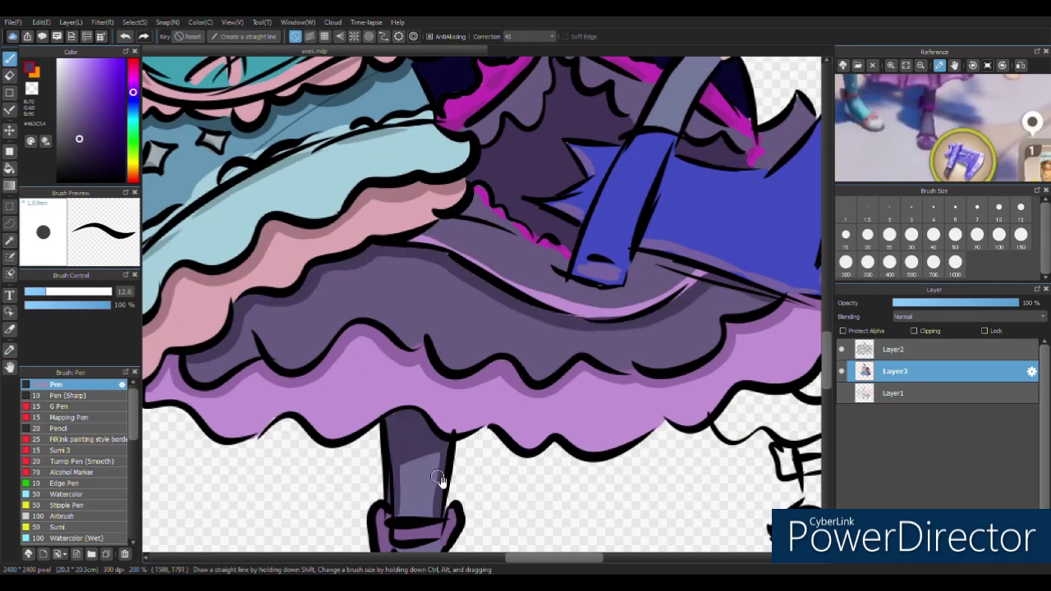
Step: Shade the black-haired girl's dark skirt panels and magenta trim with darker tones, redoing one stroke
scroll(443, 517, "down", 3)
scroll(435, 428, "up", 2)
scroll(435, 369, "down", 3)
left_click(462, 478, "alt")
scroll(464, 340, "up", 5)
left_click(394, 349, "alt")
mouse_move(386, 345)
left_mouse_down()
mouse_move(507, 407)
mouse_move(648, 406)
left_mouse_up()
mouse_move(698, 300)
left_mouse_down()
mouse_move(752, 246)
mouse_move(739, 254)
left_mouse_up()
left_click_drag(435, 246, 534, 169)
key("ctrl+z")
left_click_drag(492, 218, 595, 168)
left_click_drag(694, 242, 628, 275)
Step: Add darker shading to the magenta bow, the gloves and the axe handle
left_click(540, 311, "alt")
left_click_drag(460, 259, 567, 230)
left_click(675, 357, "alt")
left_click_drag(591, 369, 690, 300)
left_click_drag(612, 271, 564, 383)
Step: Shade the dark purple puffed sleeves of the black-haired girl with #2C213C
scroll(565, 383, "up", 5)
left_click(289, 350, "alt")
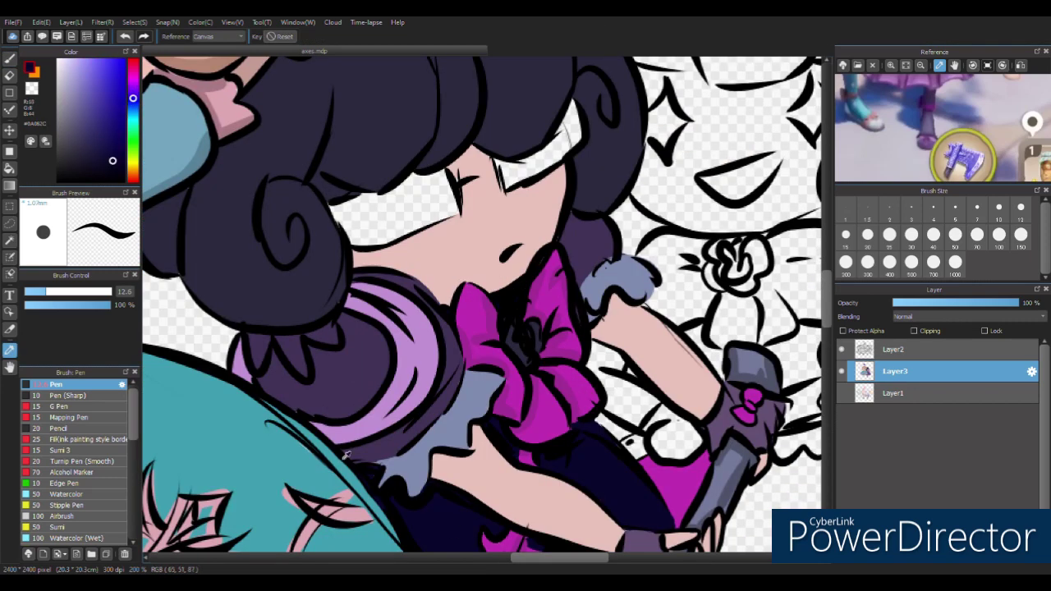
left_click(336, 339, "alt")
left_click_drag(263, 390, 311, 357)
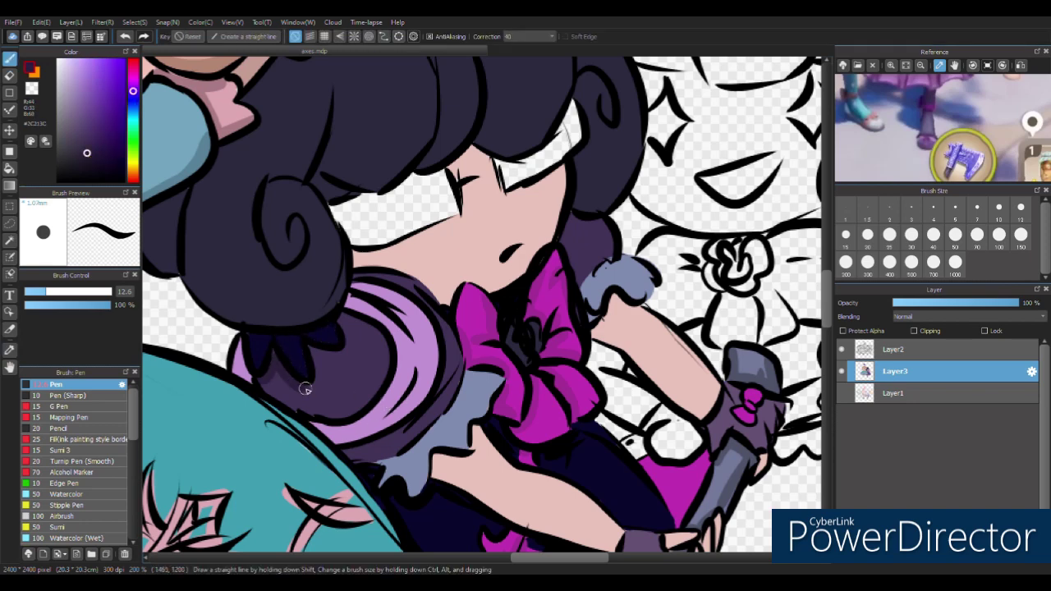
left_click_drag(302, 393, 344, 320)
left_click_drag(443, 386, 360, 383)
Step: Shade the blue-grey sleeve frills with #485375 and the lilac sleeve stripes with the darker purple #9369A4
left_click(593, 309, "alt")
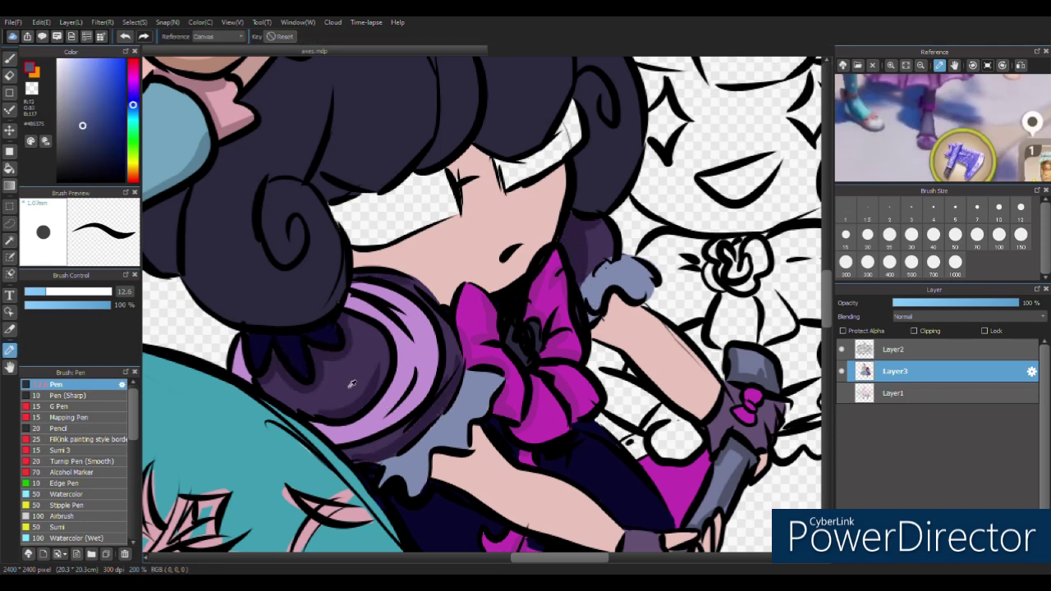
left_click_drag(460, 376, 418, 454)
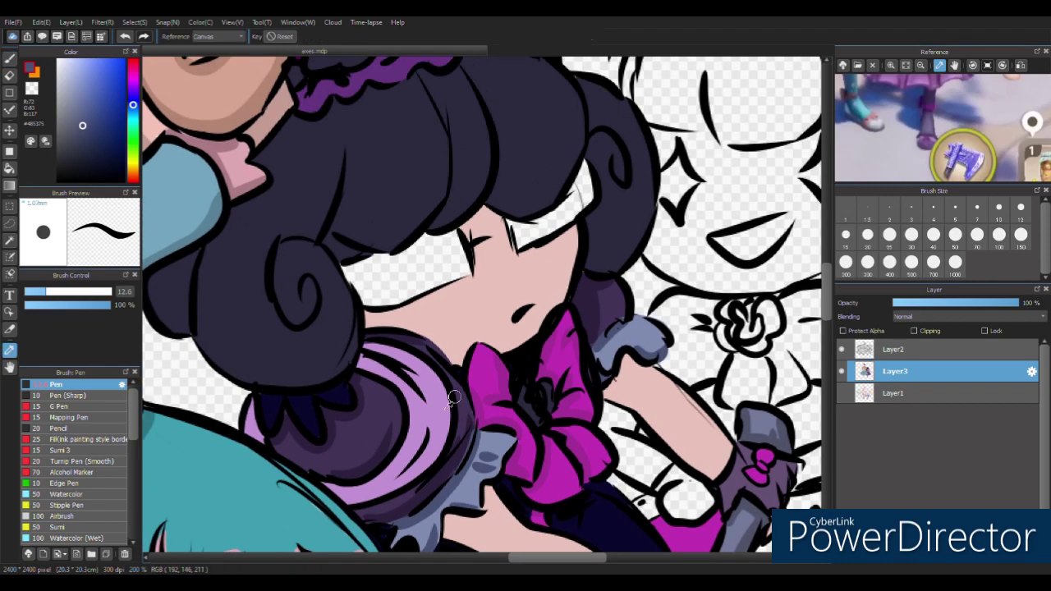
left_click(378, 329, "alt")
scroll(493, 329, "down", 5)
scroll(493, 329, "up", 5)
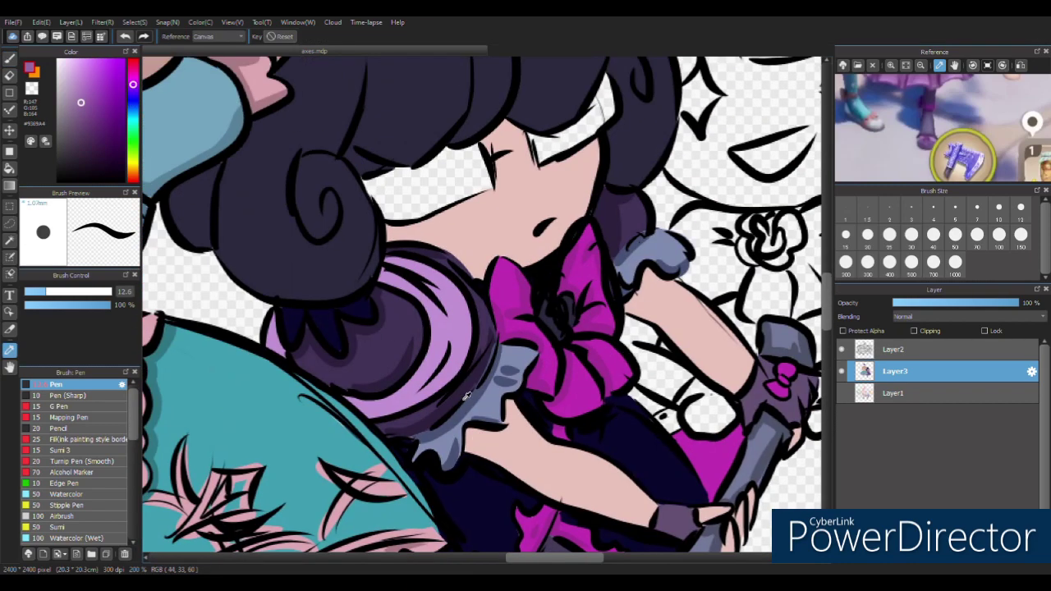
left_click_drag(451, 375, 353, 407)
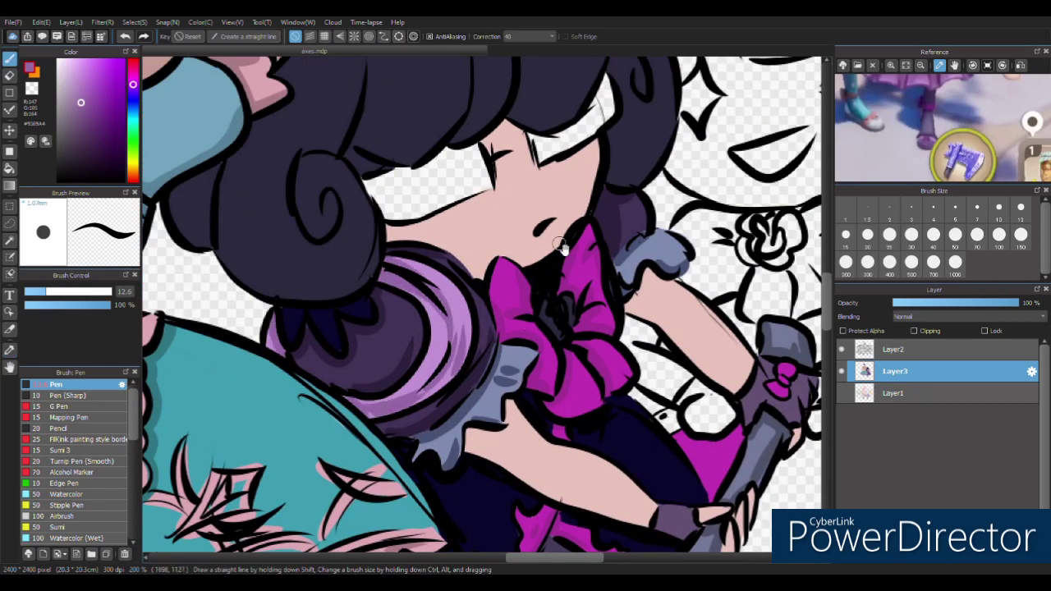
Step: Paint the glasses lenses blue-grey and add lighter diagonal reflections to them
scroll(561, 247, "up", 5)
left_click(657, 448, "alt")
left_click_drag(484, 340, 361, 407)
left_click_drag(526, 271, 604, 349)
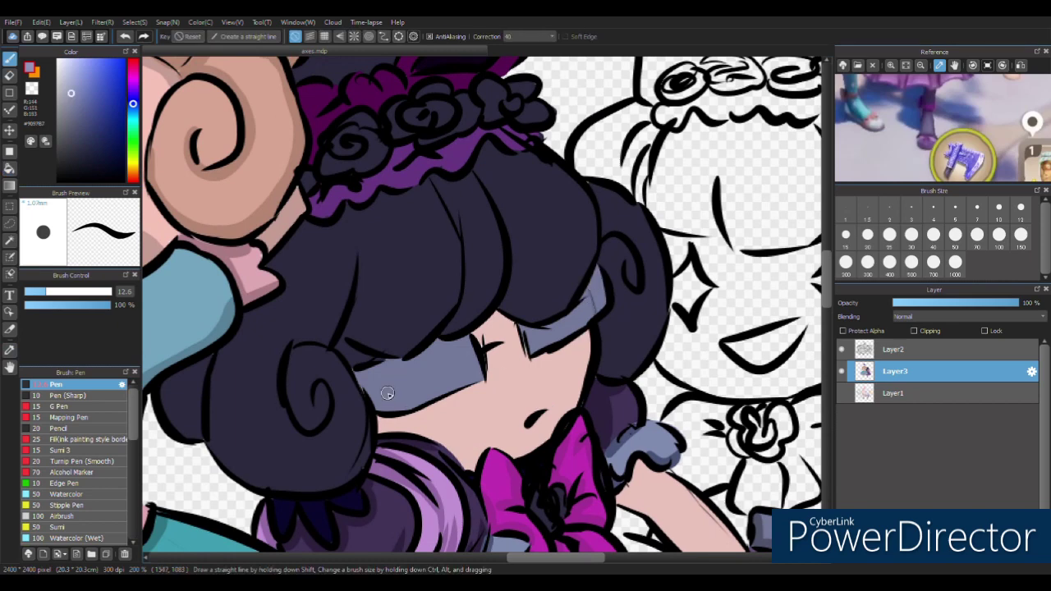
left_click_drag(386, 393, 444, 355)
left_click_drag(596, 286, 575, 322)
left_click_drag(480, 343, 470, 351)
Step: Shade the purple headband frill, and add dark shading and lighter highlights to the curly black hair
left_click(418, 232, "alt")
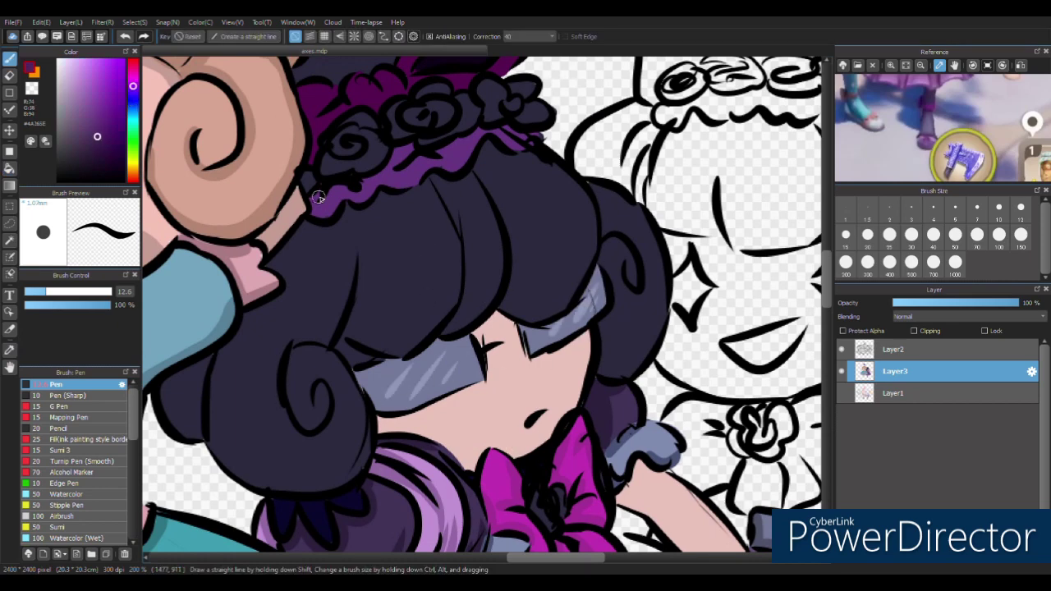
left_click(375, 203, "alt")
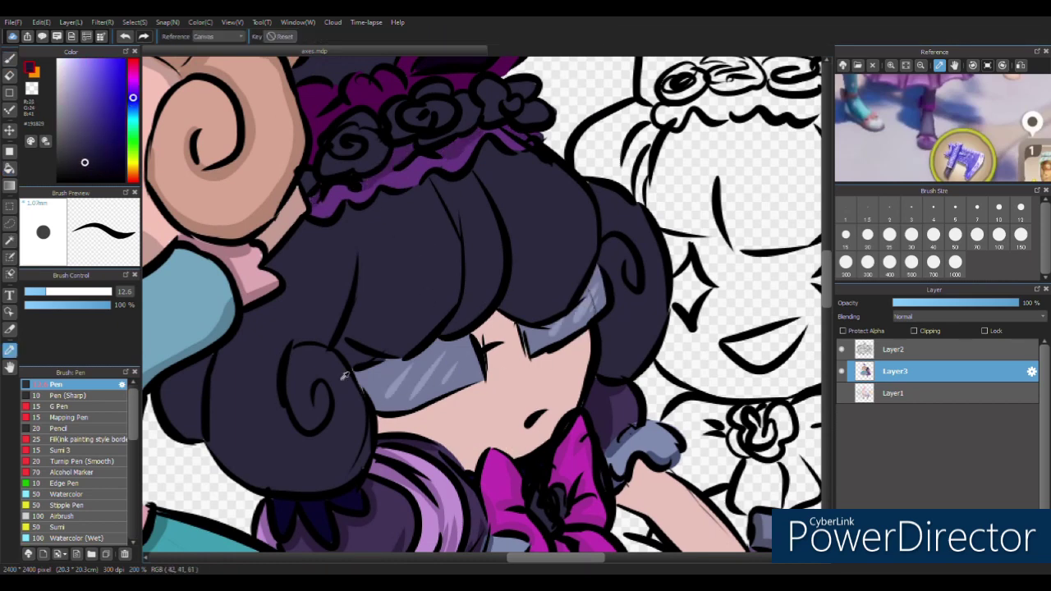
left_click_drag(205, 361, 180, 436)
mouse_move(247, 370)
left_mouse_down()
mouse_move(307, 439)
mouse_move(292, 386)
left_mouse_up()
mouse_move(271, 269)
left_mouse_down()
mouse_move(211, 399)
mouse_move(352, 394)
left_mouse_up()
mouse_move(343, 342)
left_mouse_down()
mouse_move(398, 352)
mouse_move(426, 183)
mouse_move(482, 197)
mouse_move(317, 227)
mouse_move(517, 154)
mouse_move(533, 320)
mouse_move(489, 196)
mouse_move(521, 308)
mouse_move(444, 185)
mouse_move(470, 306)
mouse_move(368, 291)
mouse_move(385, 332)
mouse_move(535, 309)
mouse_move(593, 227)
mouse_move(416, 200)
mouse_move(327, 240)
mouse_move(602, 214)
mouse_move(591, 187)
mouse_move(662, 321)
mouse_move(616, 340)
mouse_move(628, 369)
mouse_move(636, 246)
left_mouse_up()
left_click_drag(374, 135, 425, 109)
left_click(188, 391, "alt")
mouse_move(340, 412)
left_mouse_down()
mouse_move(427, 241)
mouse_move(462, 307)
mouse_move(615, 244)
mouse_move(301, 381)
left_mouse_up()
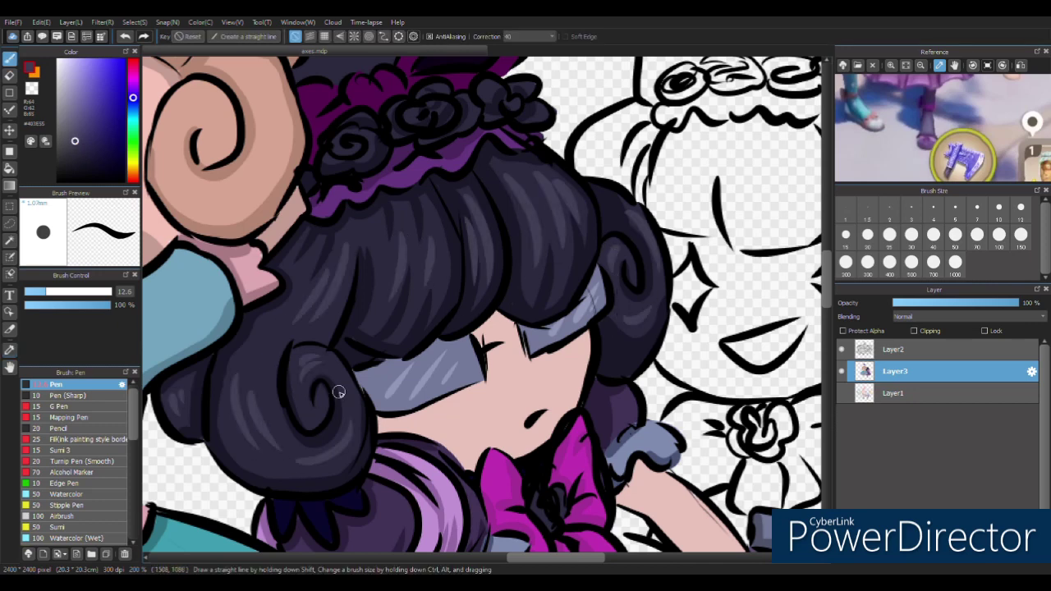
Step: Shade and highlight the dark magenta parts of the headdress
scroll(375, 414, "up", 3)
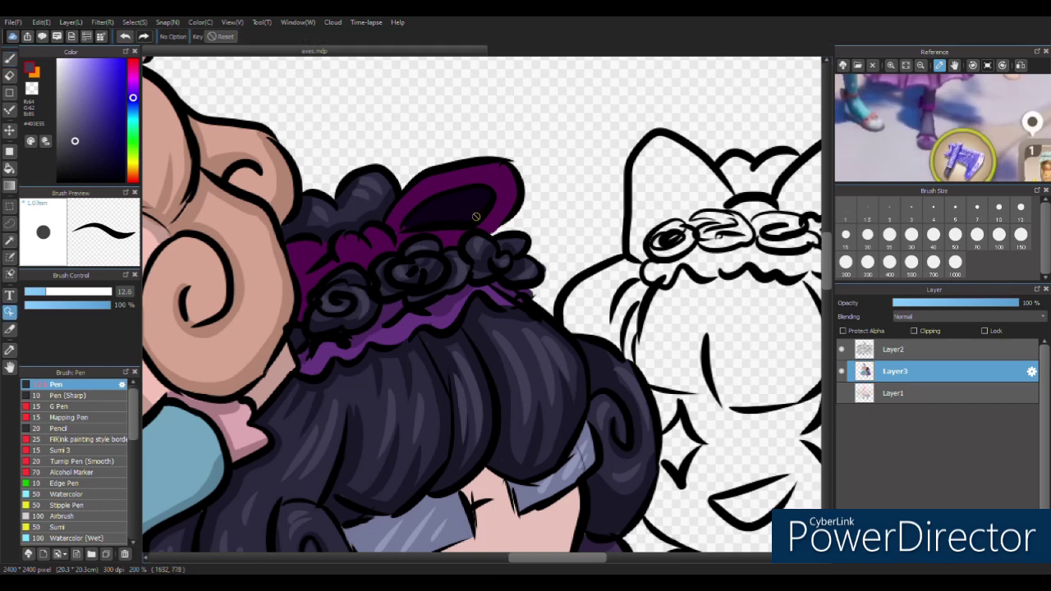
left_click(390, 245, "alt")
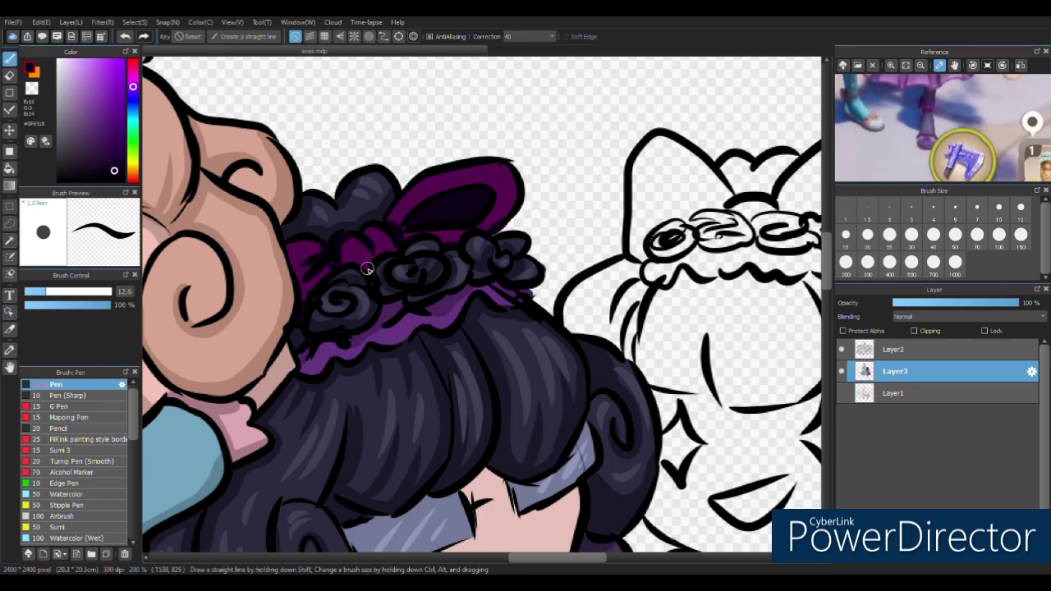
left_click(370, 263, "alt")
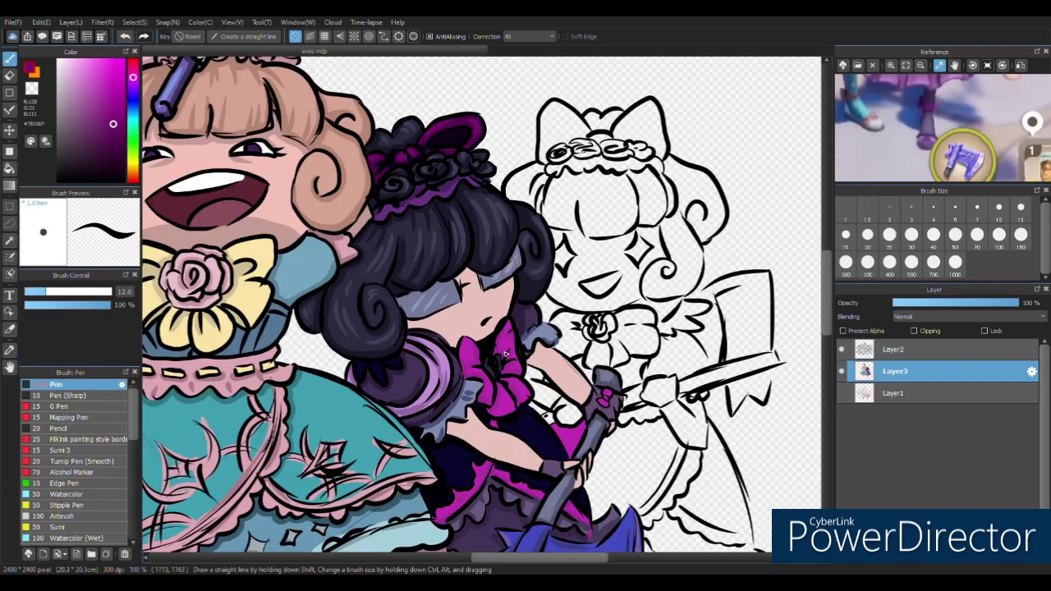
Step: Draw a thick black bridge between the two glasses lenses on Layer2
scroll(507, 355, "up", 5)
left_click(444, 299, "ctrl")
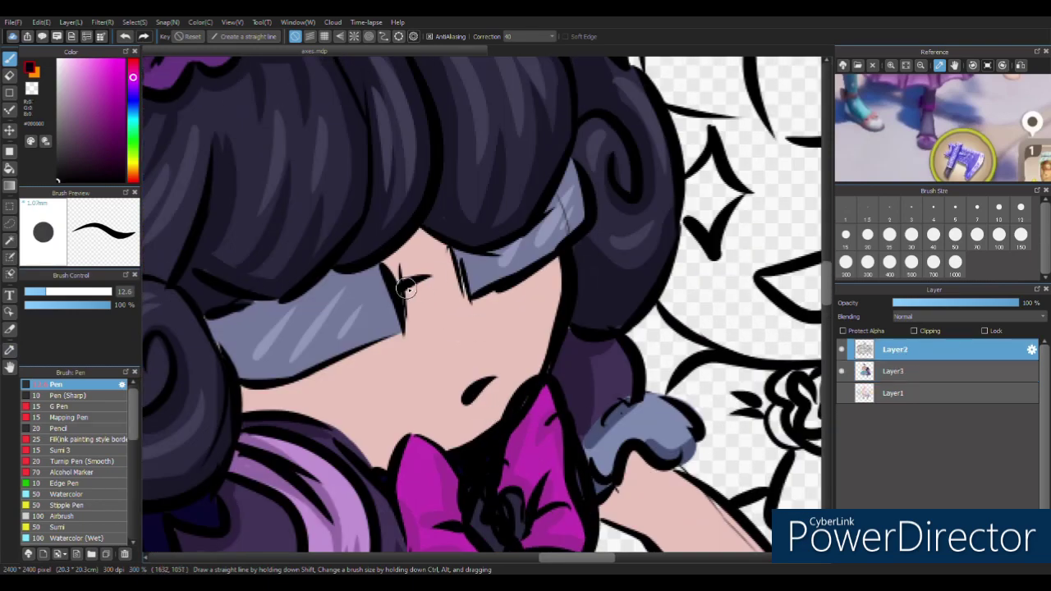
left_click_drag(456, 261, 396, 283)
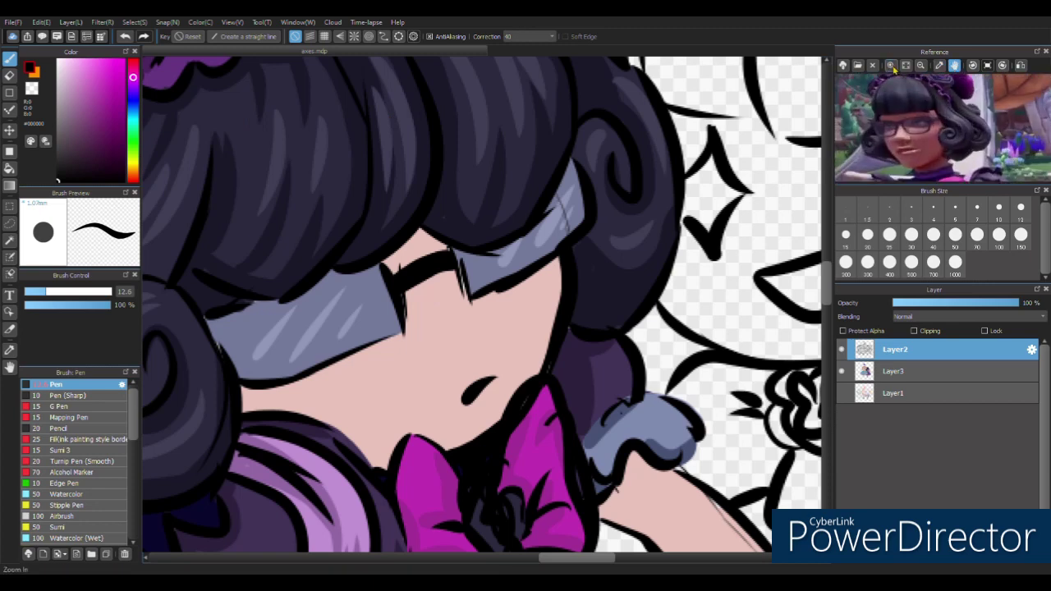
Step: Refill the black-haired girl's face, arms and hands on Layer3 with the darker skin tone from the reference photo
left_click(933, 144)
key("g")
left_click(895, 371)
left_click(493, 356)
left_click(415, 250)
key("ctrl+z")
key("ctrl+z")
key("ctrl+y")
scroll(481, 309, "down", 3)
scroll(481, 310, "right", 3)
scroll(482, 310, "down", 4)
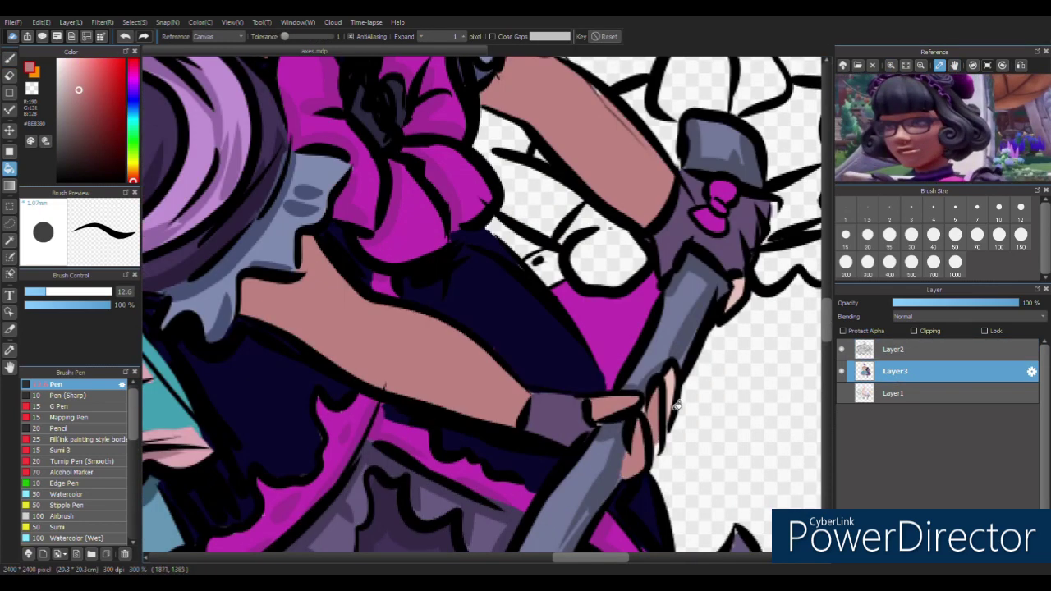
Step: Shade the raised arm below the sleeve frill and along its edges with the darker skin tone #A46C69
key("b")
scroll(651, 354, "up", 3)
scroll(346, 519, "down", 3)
scroll(346, 519, "right", 2)
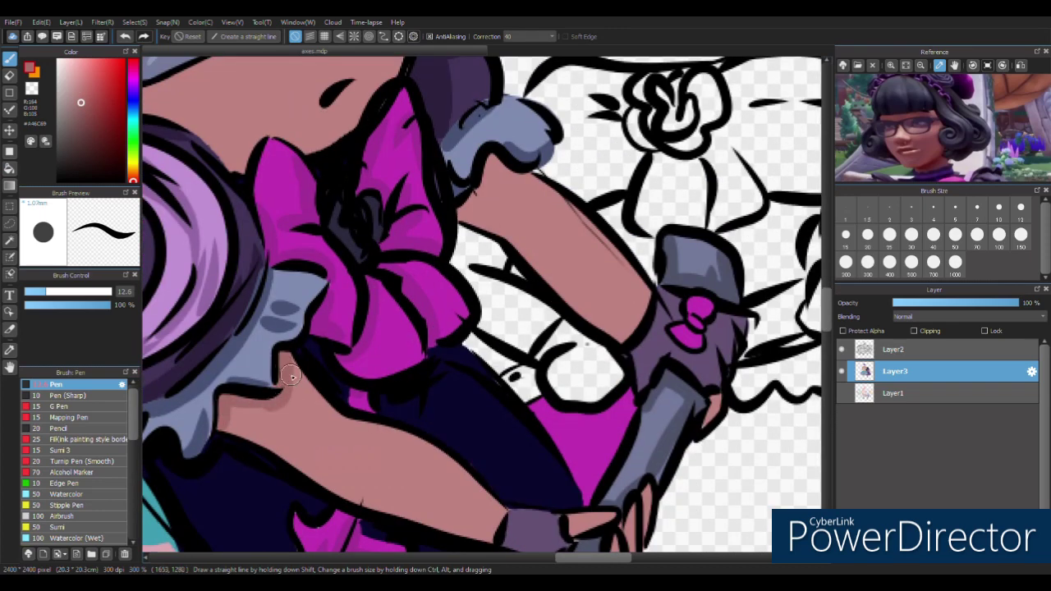
mouse_move(538, 177)
left_mouse_down()
mouse_move(458, 218)
mouse_move(459, 237)
mouse_move(547, 188)
mouse_move(574, 303)
left_mouse_up()
left_click_drag(558, 197, 629, 333)
left_click_drag(620, 267, 644, 337)
scroll(578, 420, "down", 3)
scroll(578, 420, "right", 2)
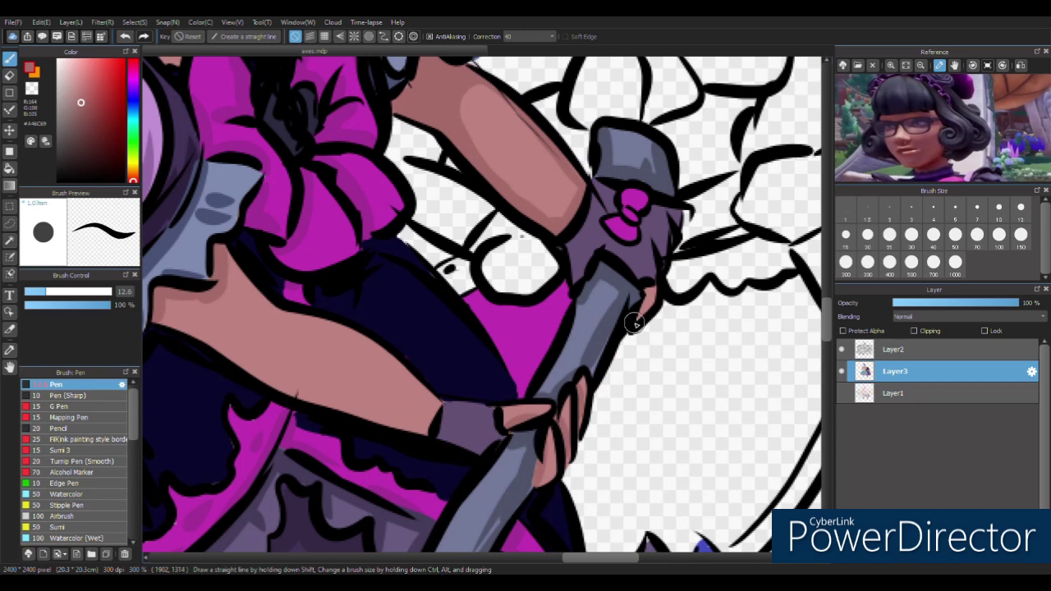
Step: Shade the lower arm beneath the frill and along its underside down to the wrist cuff
scroll(578, 421, "down", 1)
scroll(578, 420, "left", 2)
left_click_drag(314, 222, 304, 328)
left_click_drag(251, 283, 307, 311)
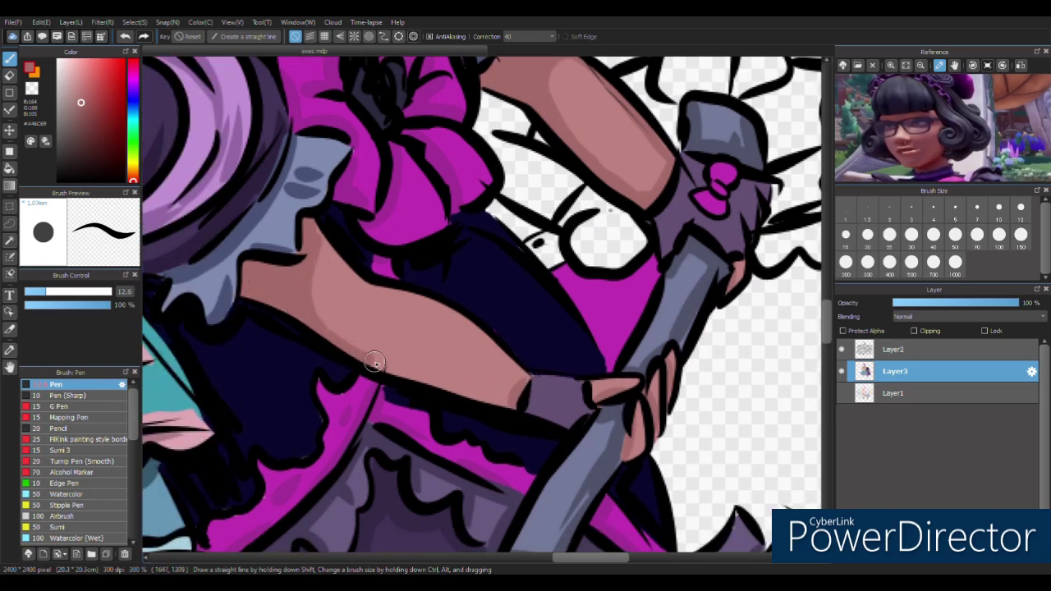
mouse_move(351, 353)
left_mouse_down()
mouse_move(506, 403)
mouse_move(534, 394)
left_mouse_up()
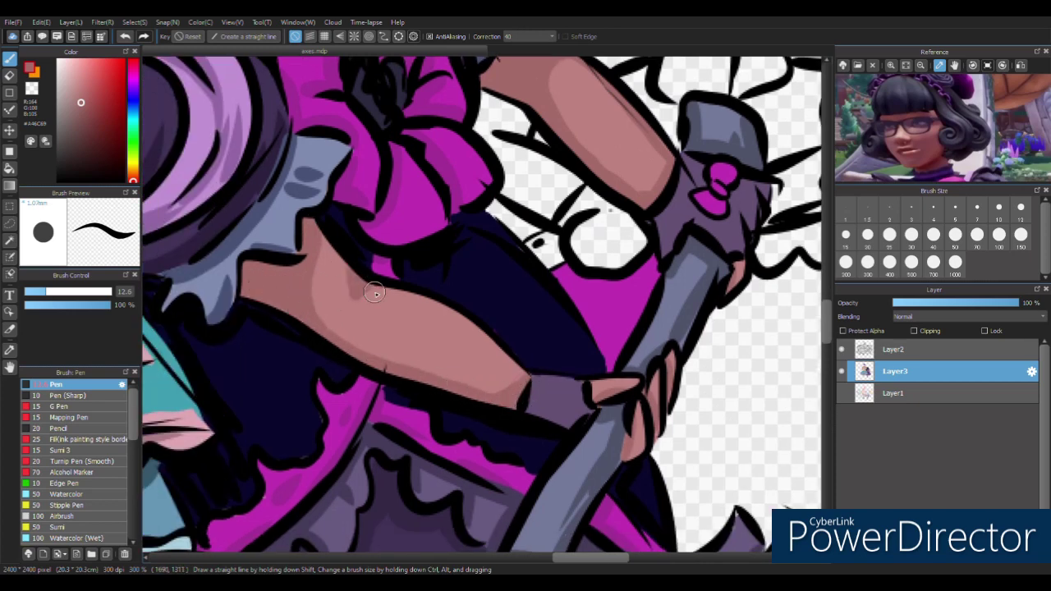
Step: Shade the face below the fringe, around the glasses and along the jaw, undoing one stray stroke
scroll(372, 331, "down", 3)
scroll(372, 330, "up", 3)
scroll(317, 266, "up", 4)
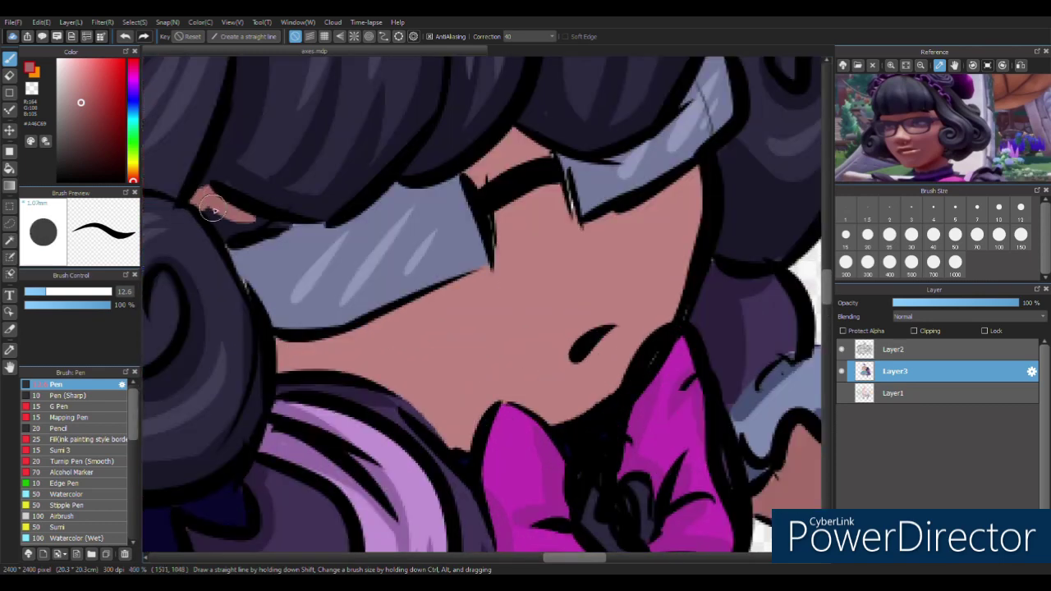
left_click_drag(473, 172, 550, 152)
mouse_move(394, 377)
left_mouse_down()
mouse_move(649, 239)
mouse_move(706, 173)
left_mouse_up()
key("ctrl+z")
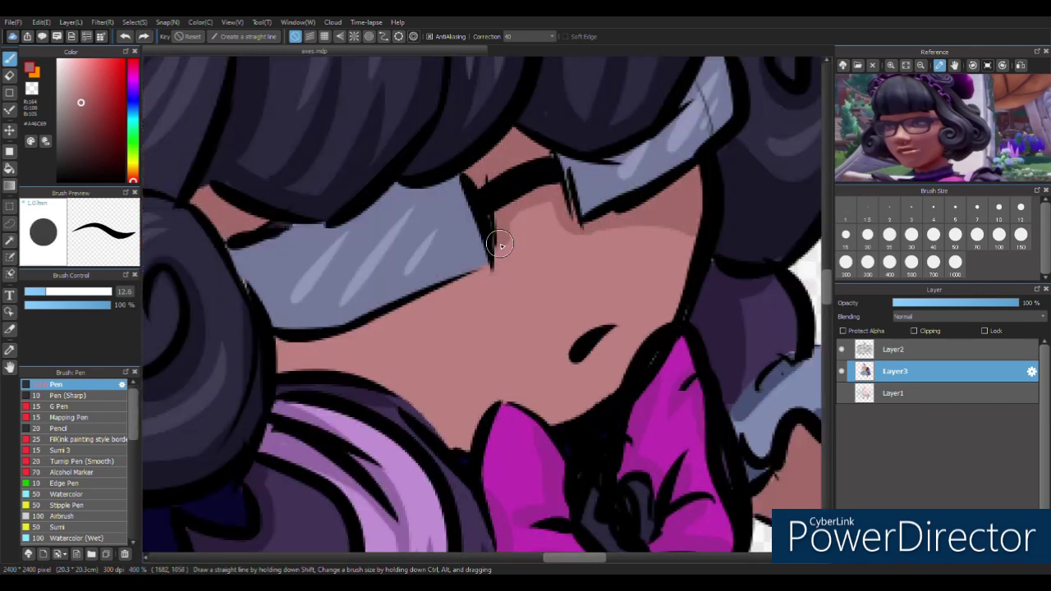
left_click_drag(472, 452, 398, 354)
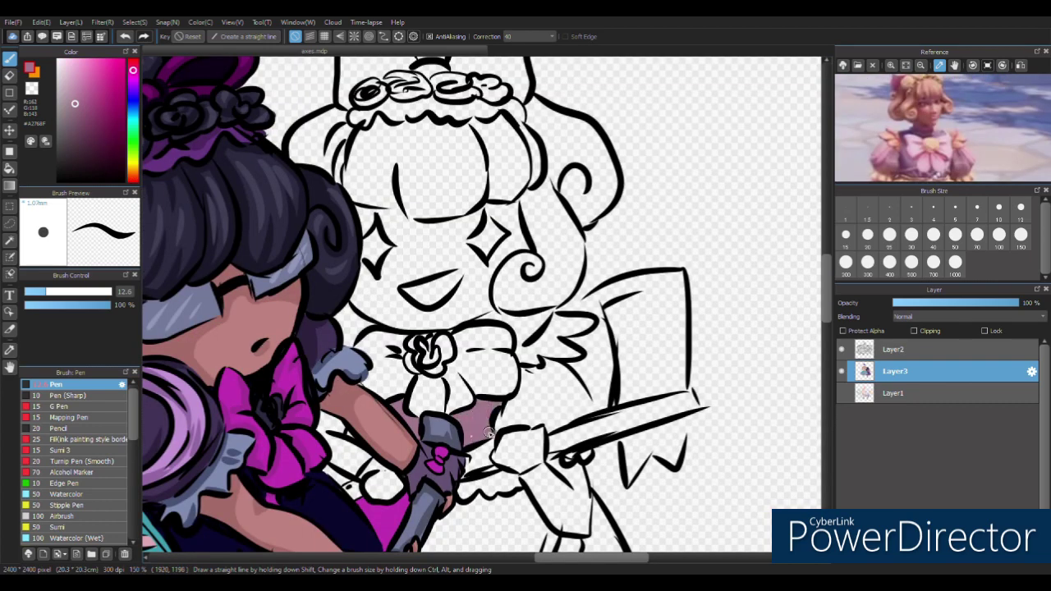
Step: Paint the rightmost girl's bodice, puffed sleeves and cuff in the mauve taken from the reference photo
mouse_move(489, 432)
left_mouse_down()
mouse_move(542, 363)
mouse_move(588, 412)
mouse_move(524, 423)
mouse_move(520, 380)
left_mouse_up()
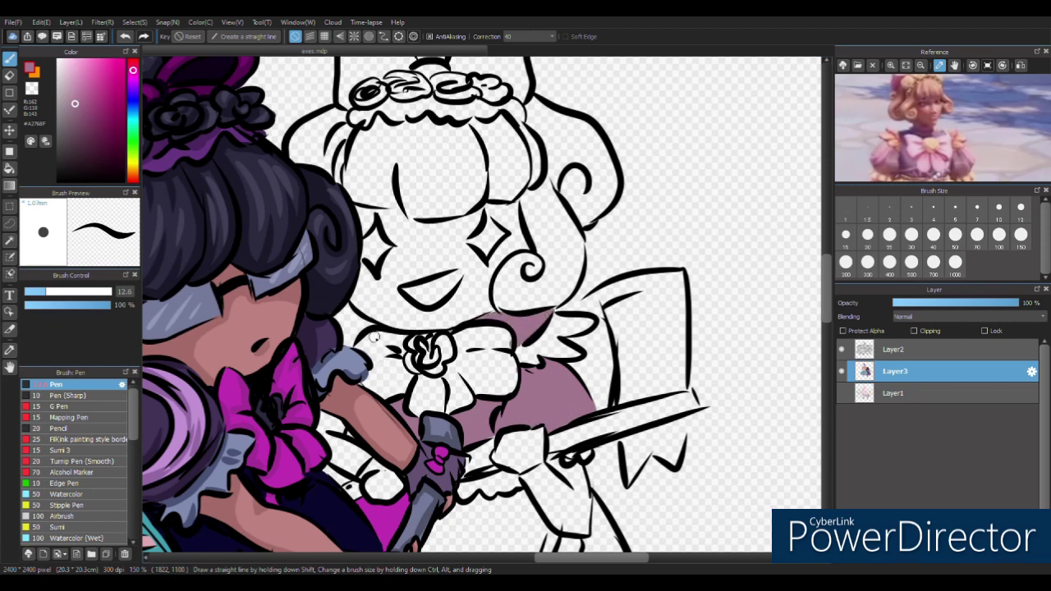
left_click_drag(571, 402, 578, 210)
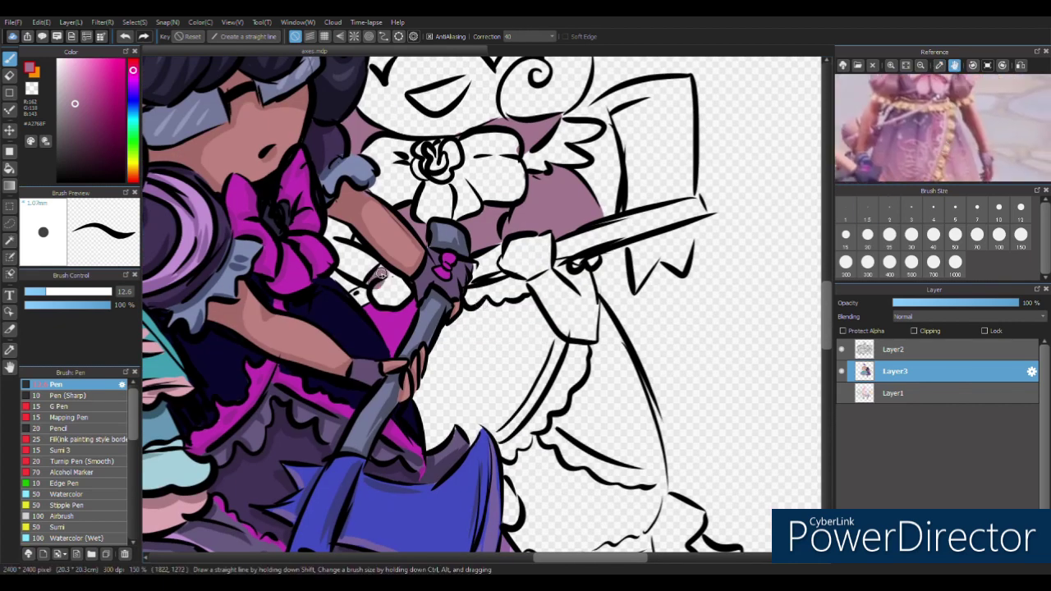
left_click_drag(503, 263, 548, 256)
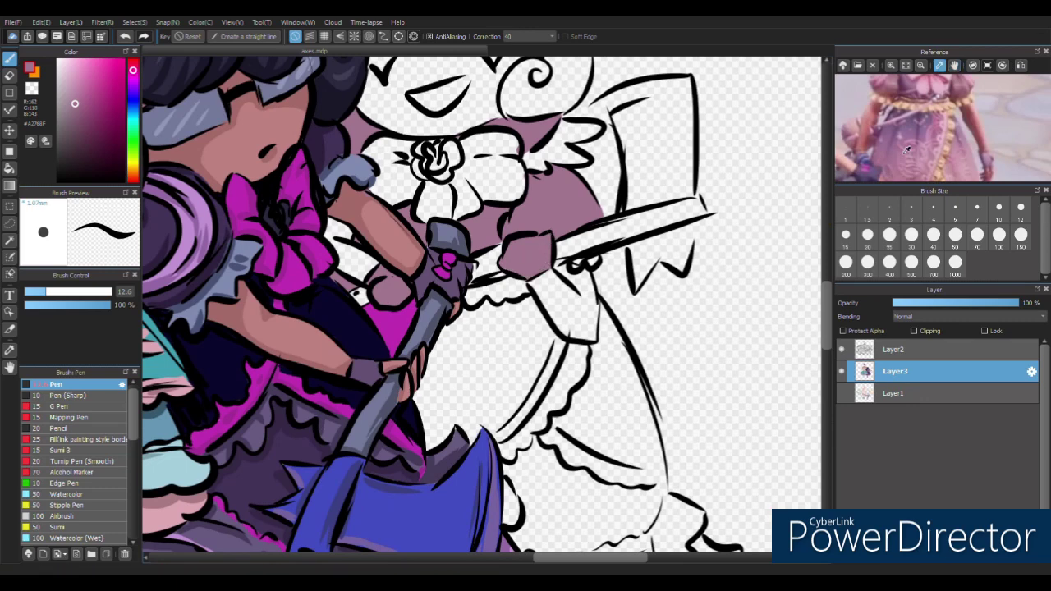
Step: Fill the rightmost girl's skirt and its ruffles with mauve
key("g")
left_click(465, 378)
left_click(611, 423)
mouse_move(611, 424)
left_mouse_down()
mouse_move(600, 424)
mouse_move(593, 455)
left_mouse_up()
Step: Colour the scalloped trim across the rightmost girl's mauve skirt pale yellow
left_click(133, 171)
left_click(91, 69)
left_click(476, 329)
left_click(566, 306)
left_click(504, 416)
left_click_drag(504, 415, 479, 240)
left_click(468, 384, "alt")
key("p")
left_click(524, 288, "alt")
mouse_move(503, 290)
left_mouse_down()
mouse_move(532, 322)
mouse_move(547, 316)
mouse_move(593, 336)
left_mouse_up()
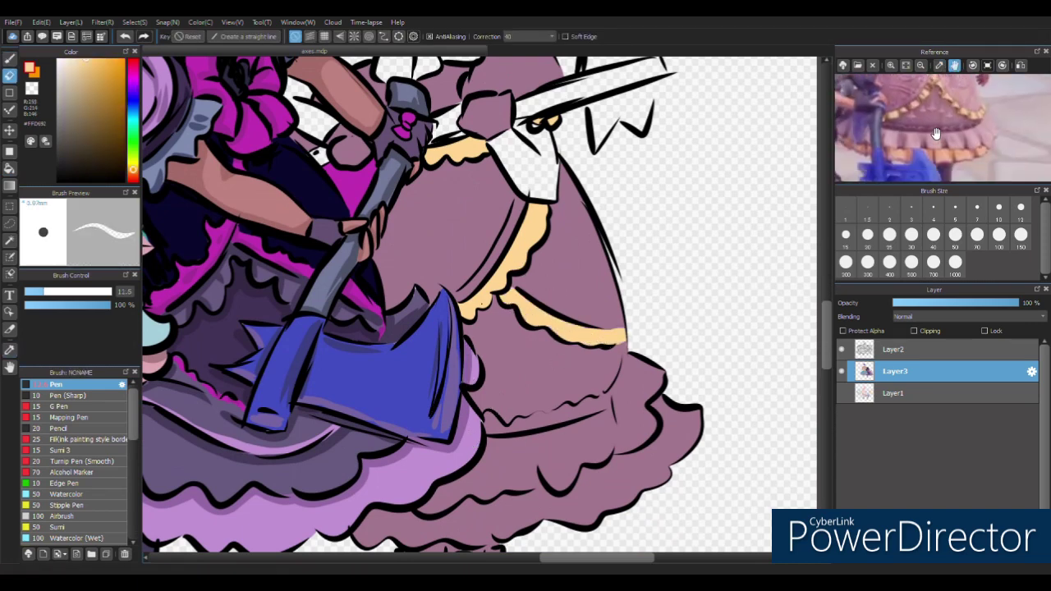
Step: Colour the upper skirt ruffle pale pink, the scalloped band above it dark maroon, and the hem ruffle peach
left_click(559, 439, "alt")
left_click(526, 460)
left_click(490, 420, "alt")
left_click_drag(528, 423, 629, 346)
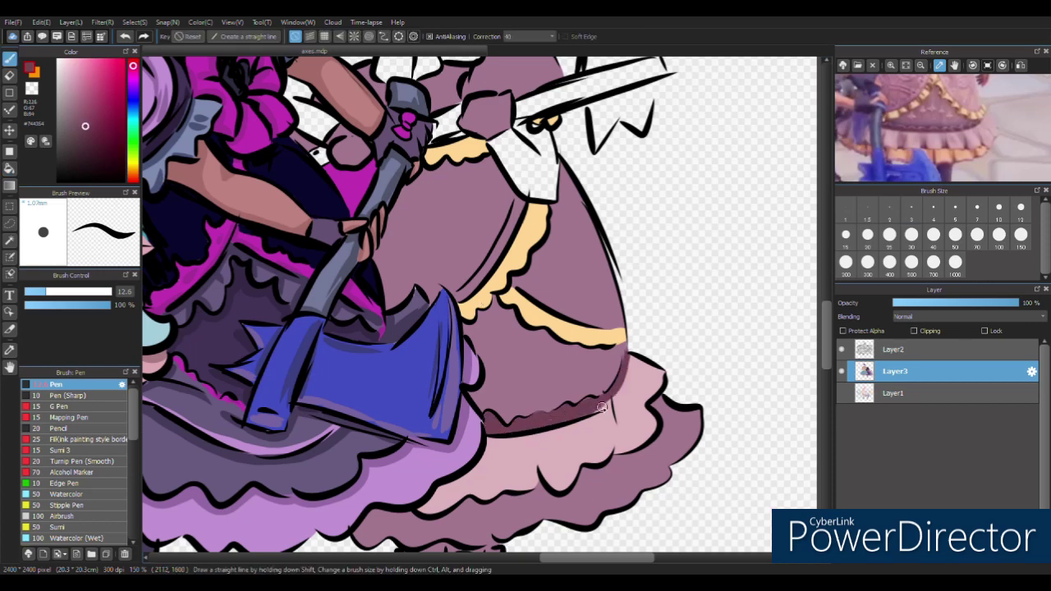
scroll(481, 304, "down", 1)
left_click(525, 492)
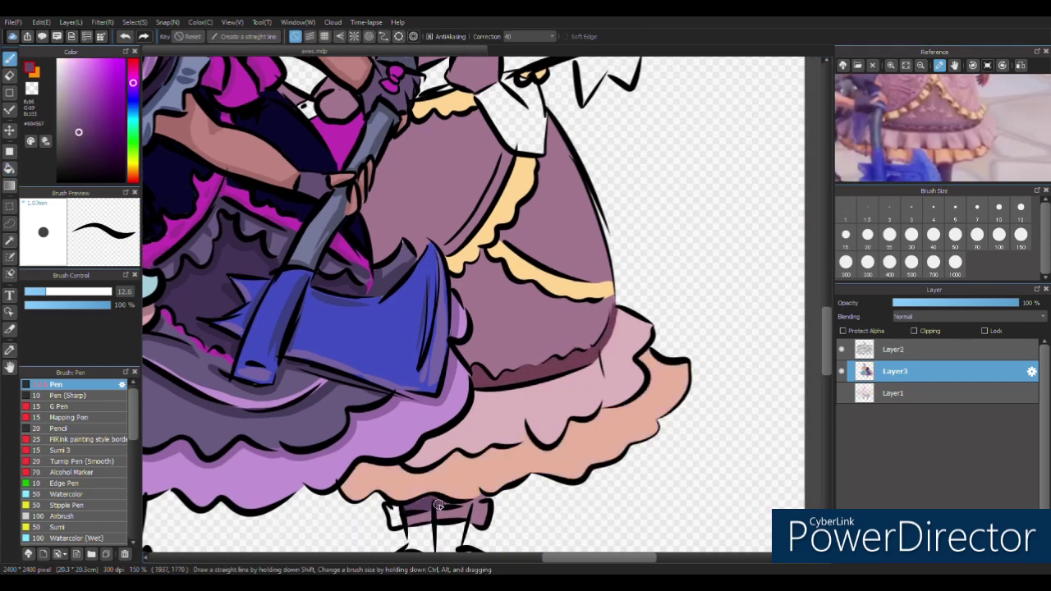
Step: Colour the rightmost girl's legwear below the peach hem with the dark purple #604567
scroll(418, 495, "down", 1)
left_click(442, 470)
scroll(459, 435, "up", 5)
left_click(484, 395, "alt")
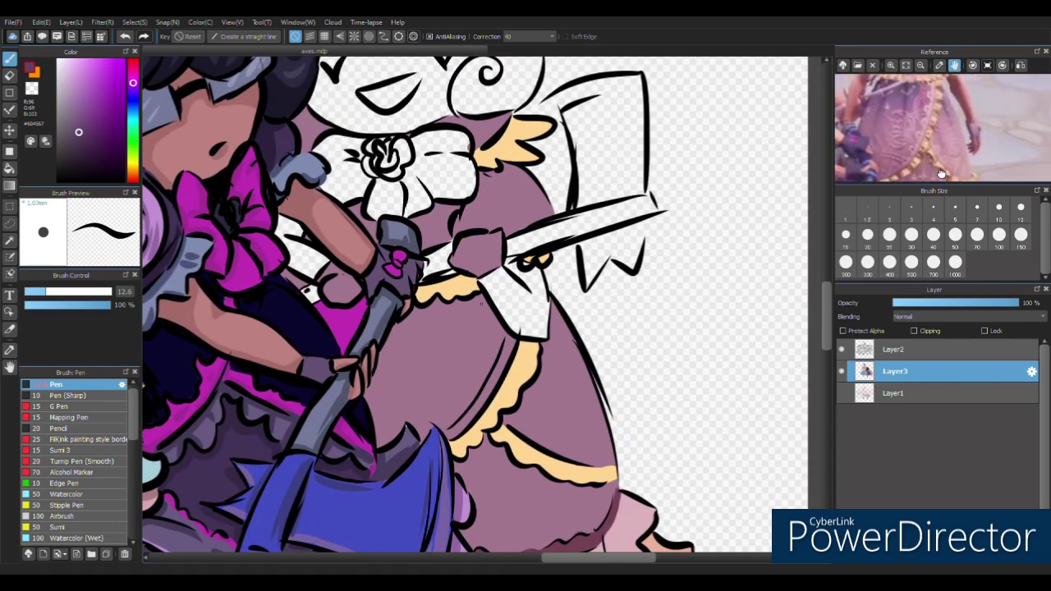
Step: Draw thin star and curved-line embroidery on the mauve skirt on Layer2 with a 5.7 brush, and return to Layer3
left_click(896, 349)
left_click(30, 292)
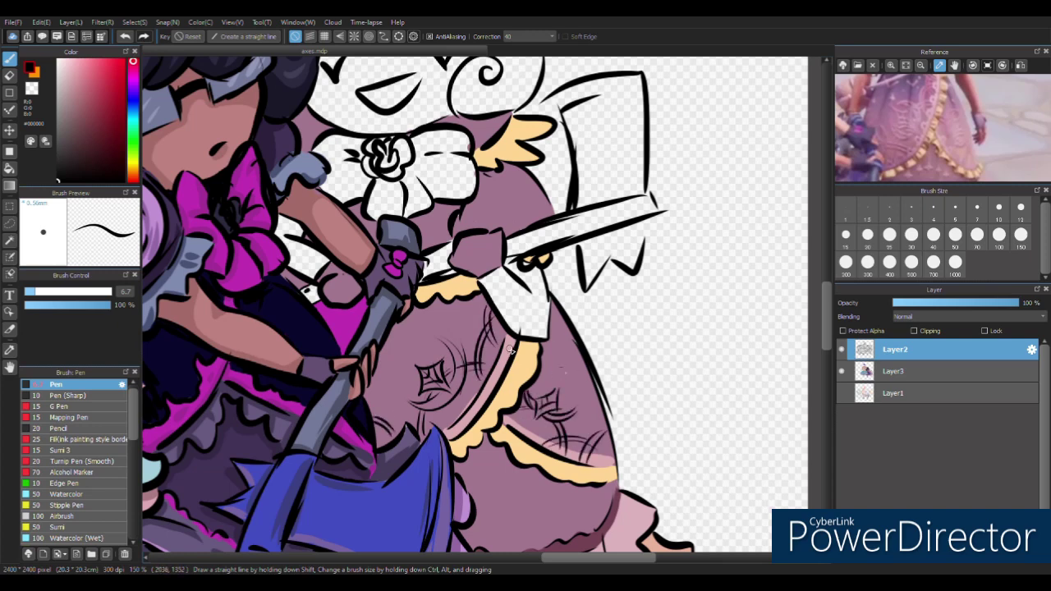
key("ctrl+Down")
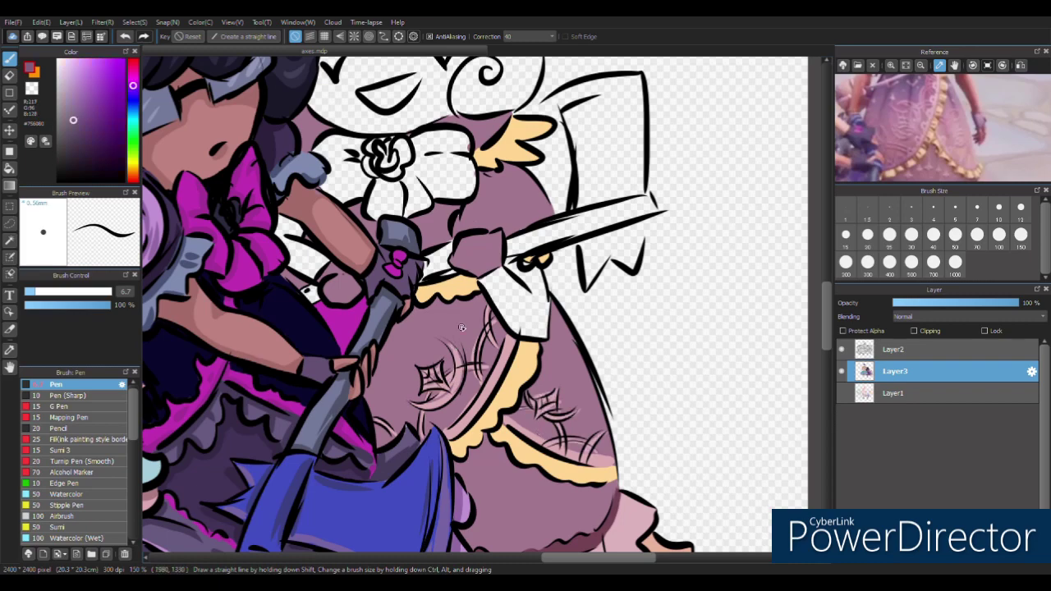
Step: Airbrush a soft tonal gradient across the rightmost girl's upper mauve skirt, and darken the mauve with the Pen beneath her sleeve and yellow trim
key("q")
left_click(64, 516)
mouse_move(484, 296)
left_mouse_down()
mouse_move(328, 352)
mouse_move(374, 423)
left_mouse_up()
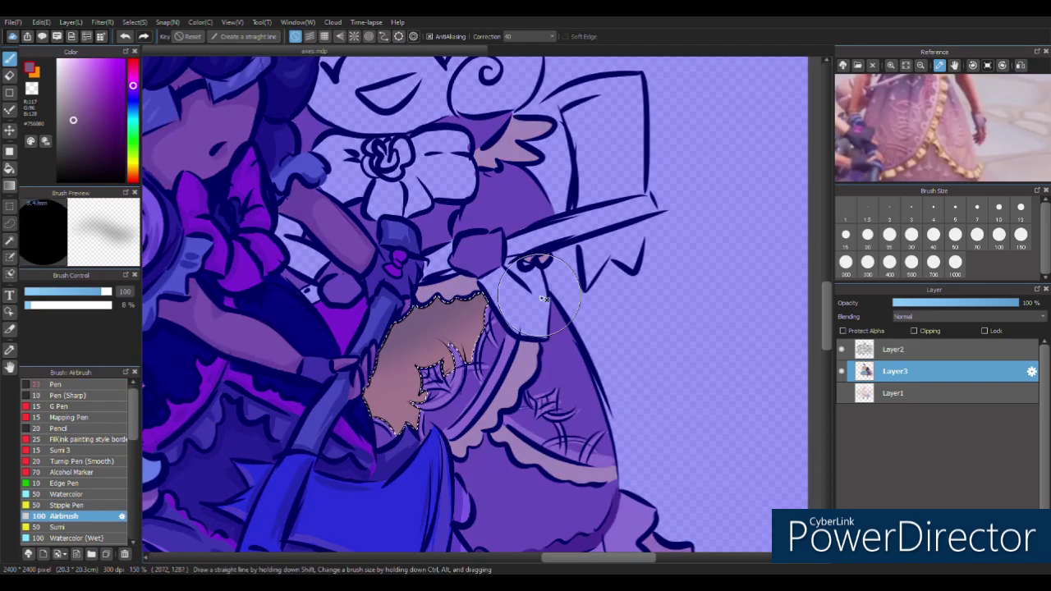
key("q")
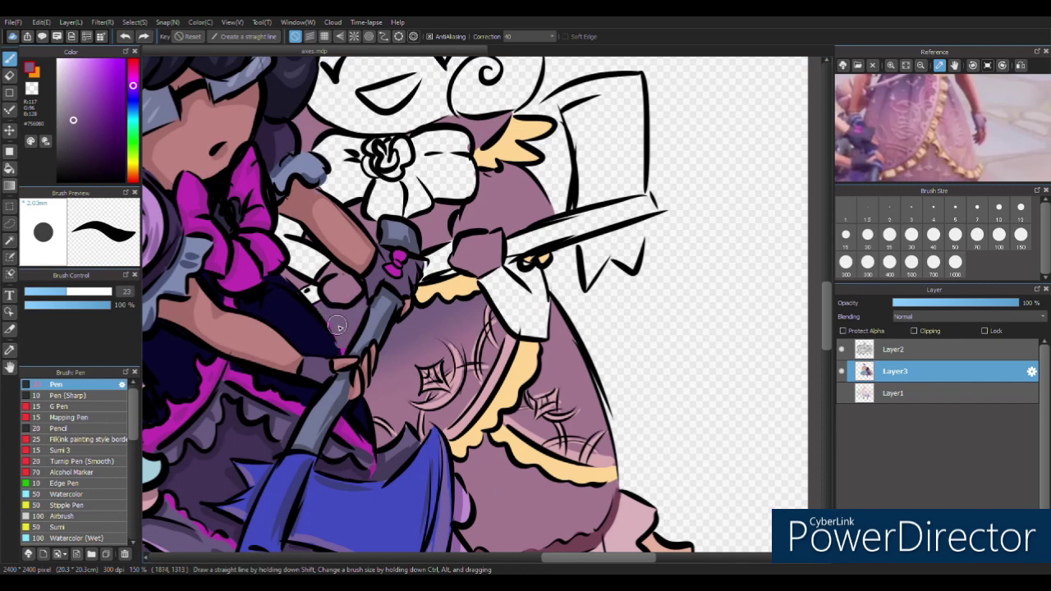
left_click_drag(300, 280, 326, 308)
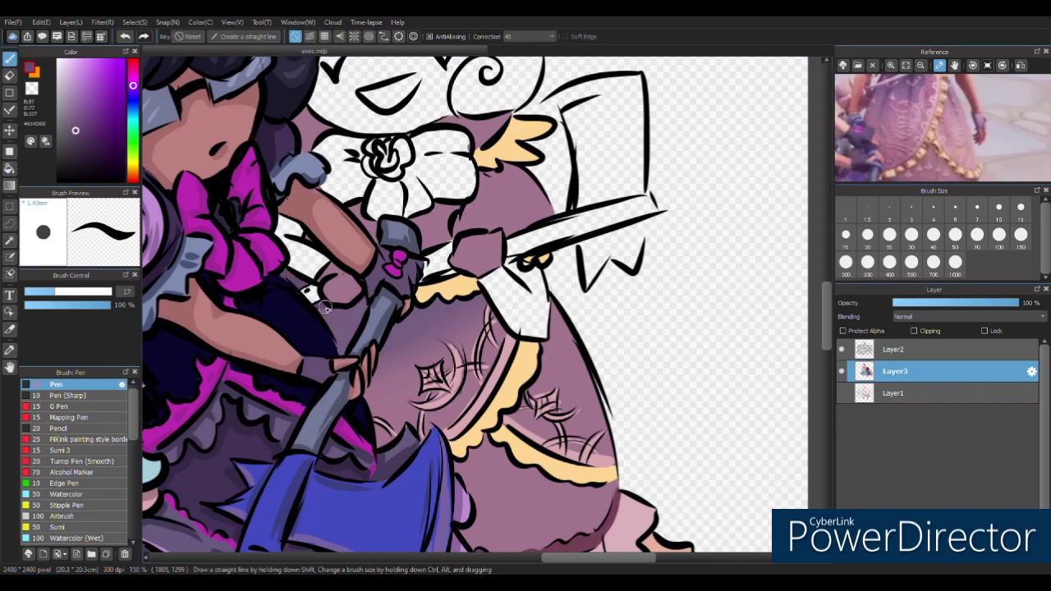
left_click(489, 445, "alt")
left_click_drag(468, 440, 542, 468)
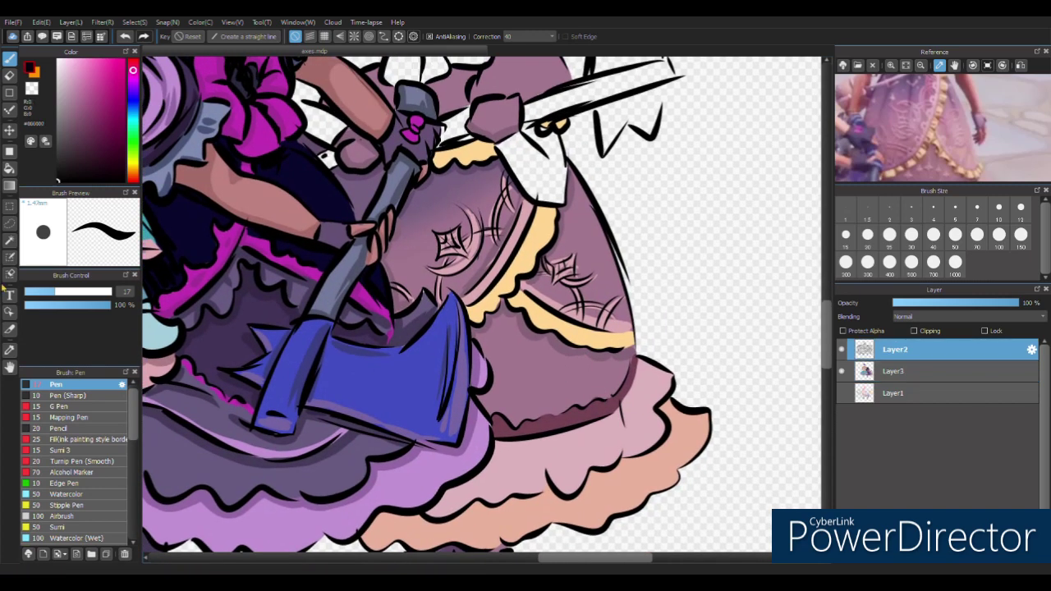
Step: Outline three diamonds across the lower mauve skirt on Layer2, and fill them light pink with darker shading on Layer3
left_click_drag(493, 370, 579, 386)
key("g")
left_click(575, 443, "alt")
left_click(501, 381)
left_click(538, 383)
left_click(573, 382)
left_click(183, 231, "alt")
key("p")
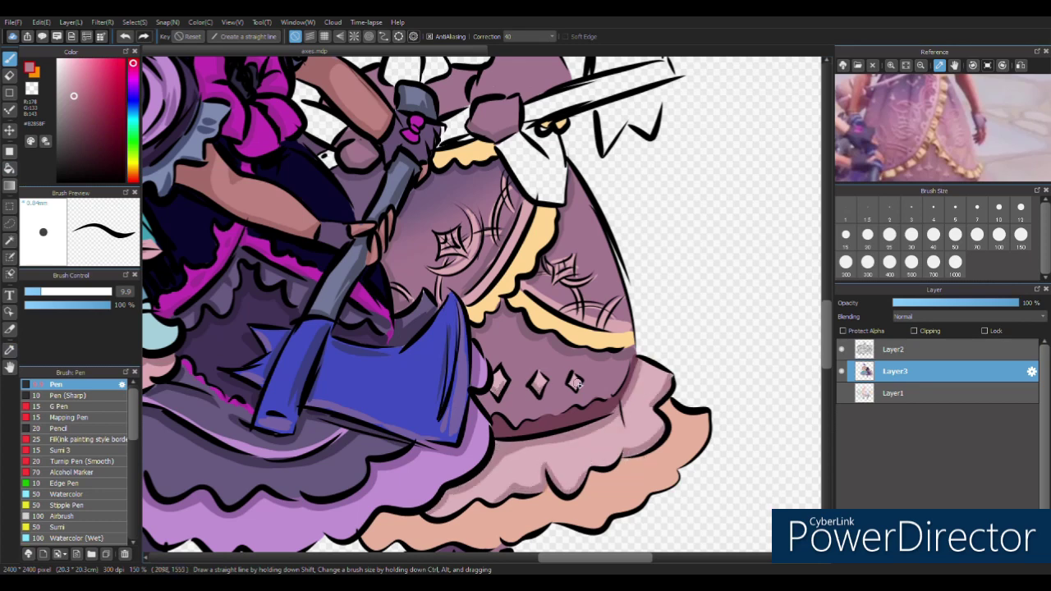
Step: Shade the rightmost girl's yellow skirt trim with dark tan and the peach hem ruffle with a deeper orange-brown
scroll(545, 384, "up", 3)
left_click(534, 287, "alt")
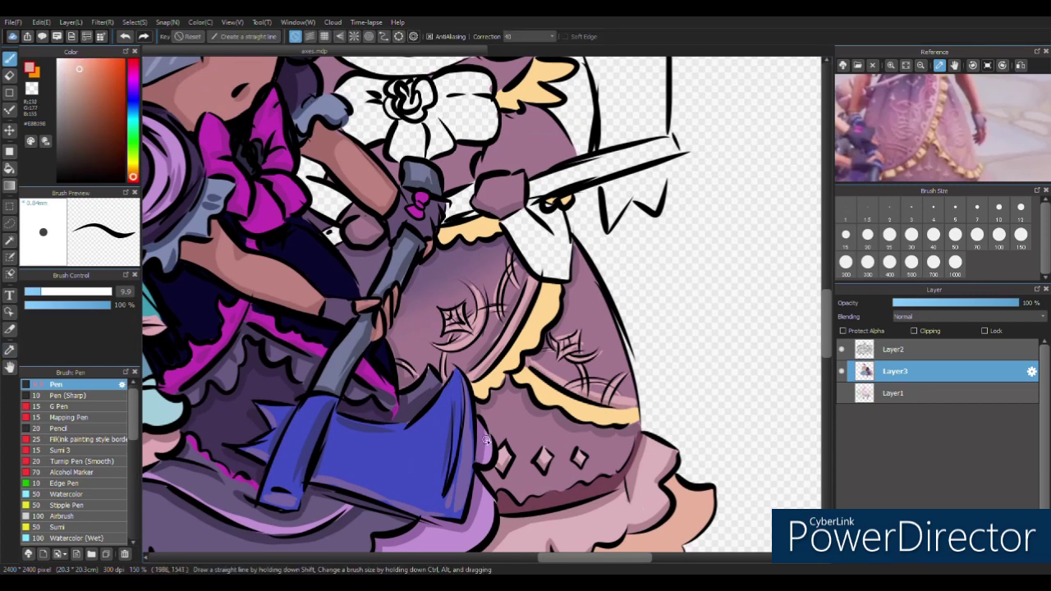
left_click(473, 386, "alt")
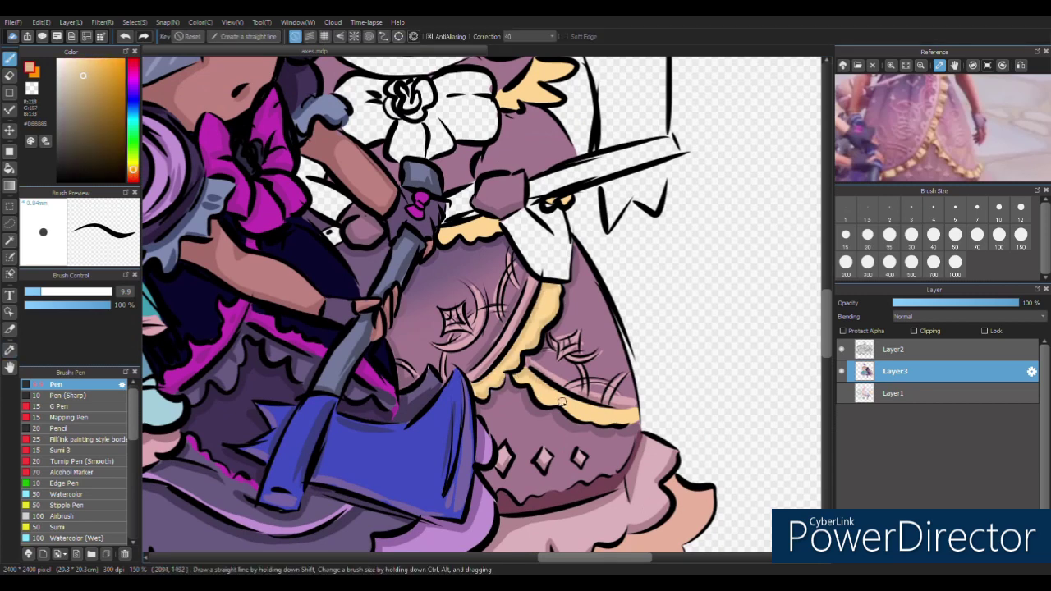
scroll(442, 242, "up", 2)
scroll(442, 242, "down", 5)
left_click(571, 378, "alt")
mouse_move(345, 431)
left_mouse_down()
mouse_move(428, 409)
mouse_move(548, 375)
mouse_move(624, 302)
left_mouse_up()
left_click_drag(312, 437, 345, 452)
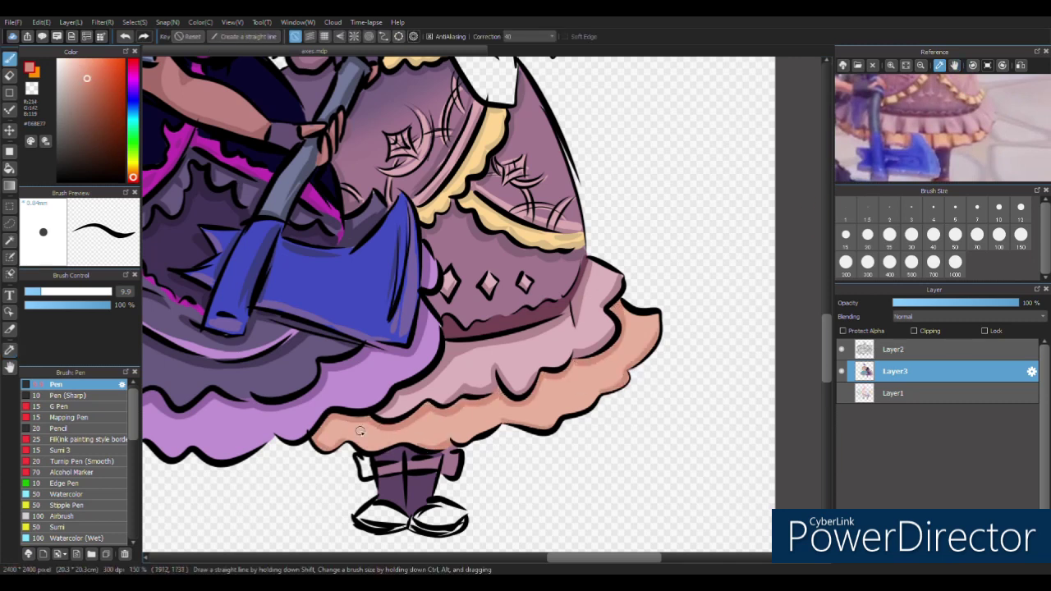
Step: Colour the rightmost girl's shoes, ankle straps and legwear in pink and mauve tones picked from the reference photo and the drawing
left_click(436, 514, "alt")
mouse_move(370, 515)
left_mouse_down()
mouse_move(413, 521)
mouse_move(460, 513)
left_mouse_up()
left_click(364, 470, "alt")
left_click_drag(364, 467, 442, 468)
mouse_move(380, 493)
left_mouse_down()
mouse_move(404, 501)
mouse_move(434, 491)
mouse_move(379, 457)
mouse_move(431, 502)
mouse_move(417, 516)
left_mouse_up()
left_click(414, 492, "alt")
left_click_drag(380, 468, 444, 464)
left_click(491, 426, "alt")
scroll(464, 452, "up", 10)
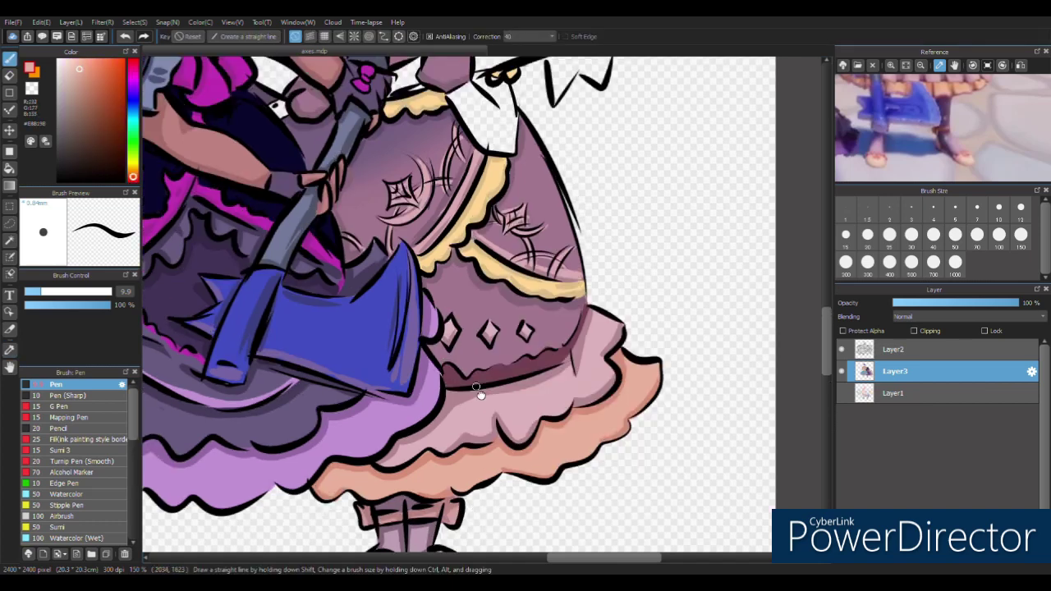
Step: Fill the rightmost girl's neck bow light pink with darker pink folds, and colour its central rose pale yellow with tan shading
scroll(464, 452, "up", 2)
left_click_drag(427, 345, 363, 388)
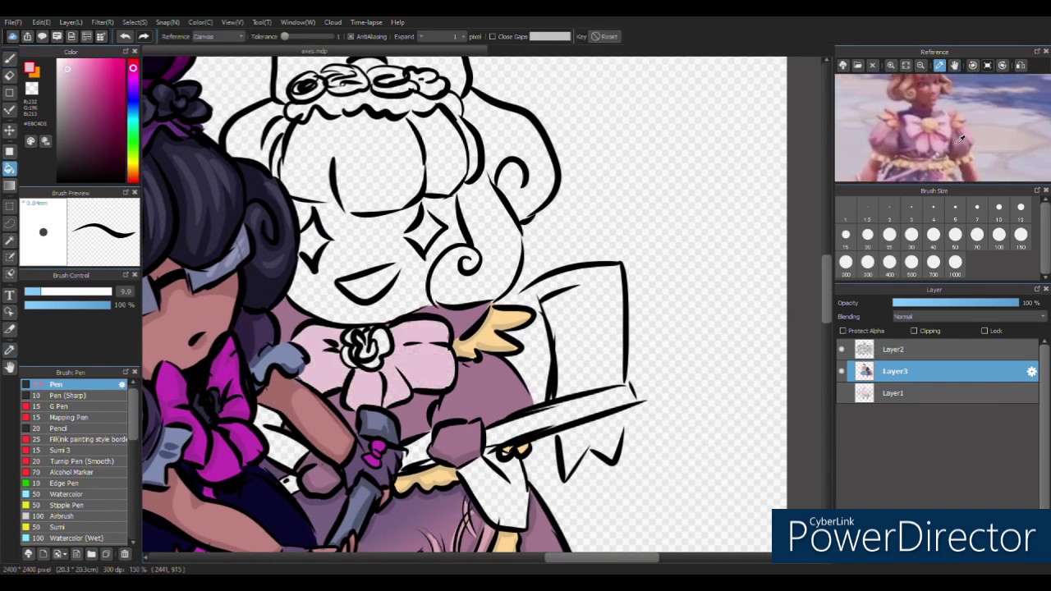
left_click(304, 370, "alt")
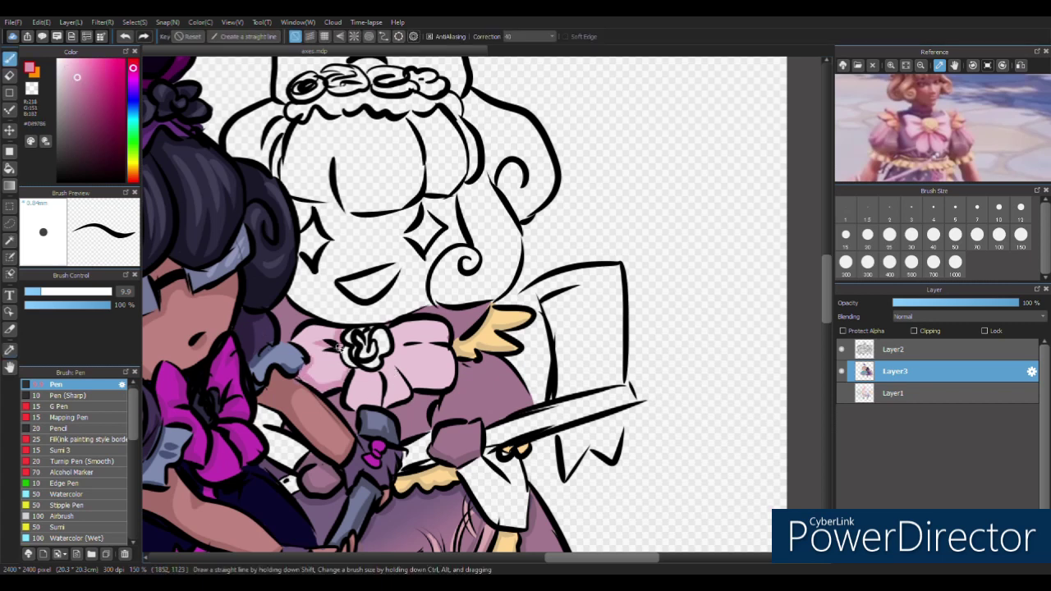
mouse_move(373, 408)
left_mouse_down()
mouse_move(408, 371)
mouse_move(437, 388)
mouse_move(418, 343)
left_mouse_up()
left_click(433, 305, "alt")
left_click_drag(352, 358, 380, 363)
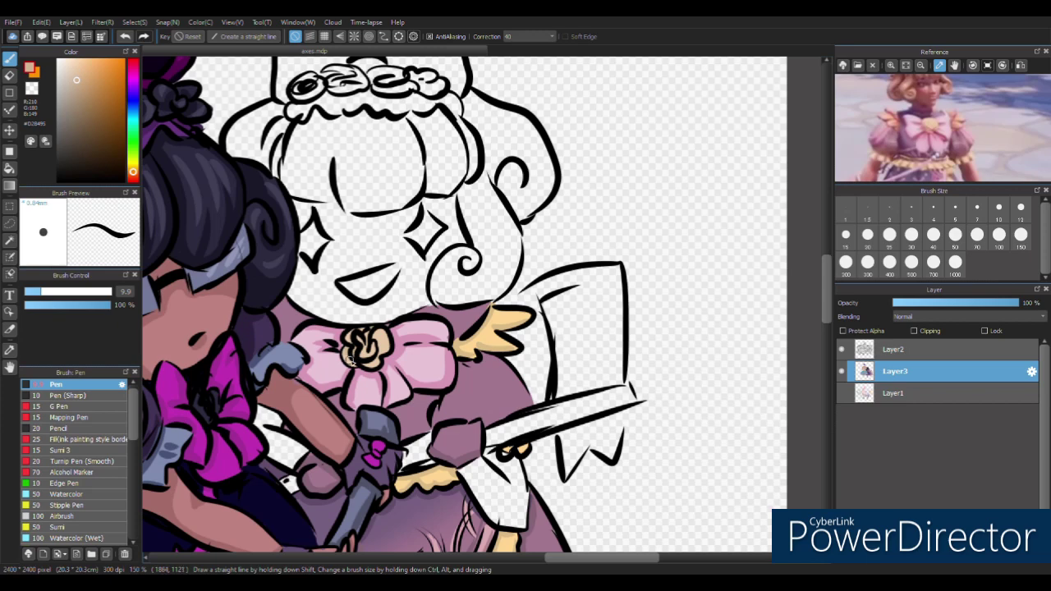
left_click(371, 366, "alt")
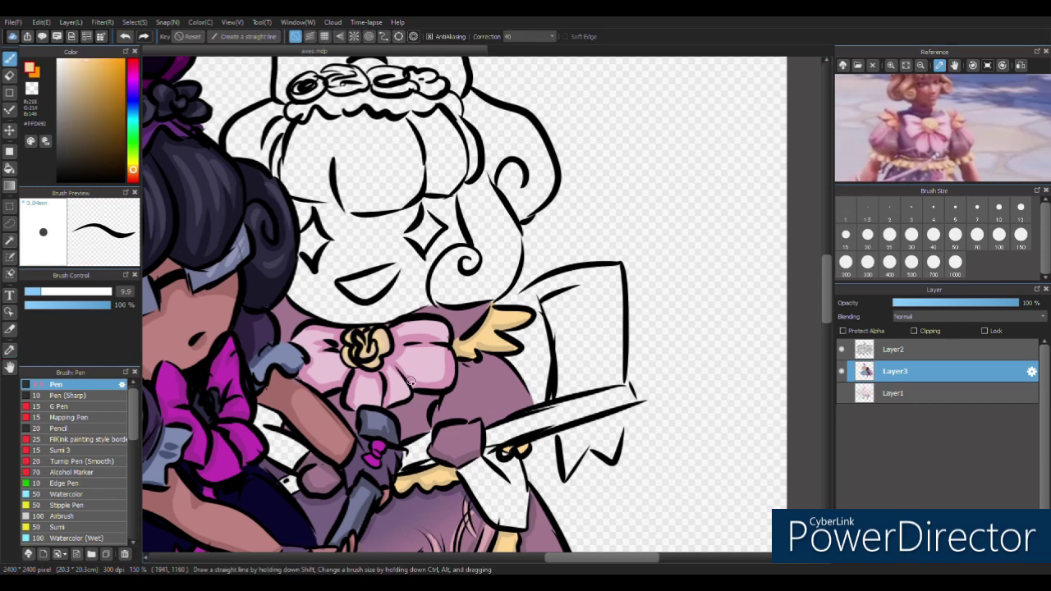
Step: Colour the rightmost girl's headband roses pale yellow and the scalloped frill beneath them darker tan-yellow
left_click(371, 352, "alt")
scroll(411, 361, "up", 3)
mouse_move(313, 197)
left_mouse_down()
mouse_move(351, 194)
mouse_move(363, 179)
mouse_move(413, 181)
mouse_move(460, 190)
left_mouse_up()
left_click(372, 179, "alt")
left_click(928, 124, "alt")
mouse_move(310, 217)
left_mouse_down()
mouse_move(357, 210)
mouse_move(485, 217)
left_mouse_up()
Step: Close the open edges of the rightmost girl's fringe, and fill her side curls, fringe and top bun with peach-tan
left_click_drag(370, 313, 498, 338)
key("g")
left_click(392, 271)
left_click(657, 328)
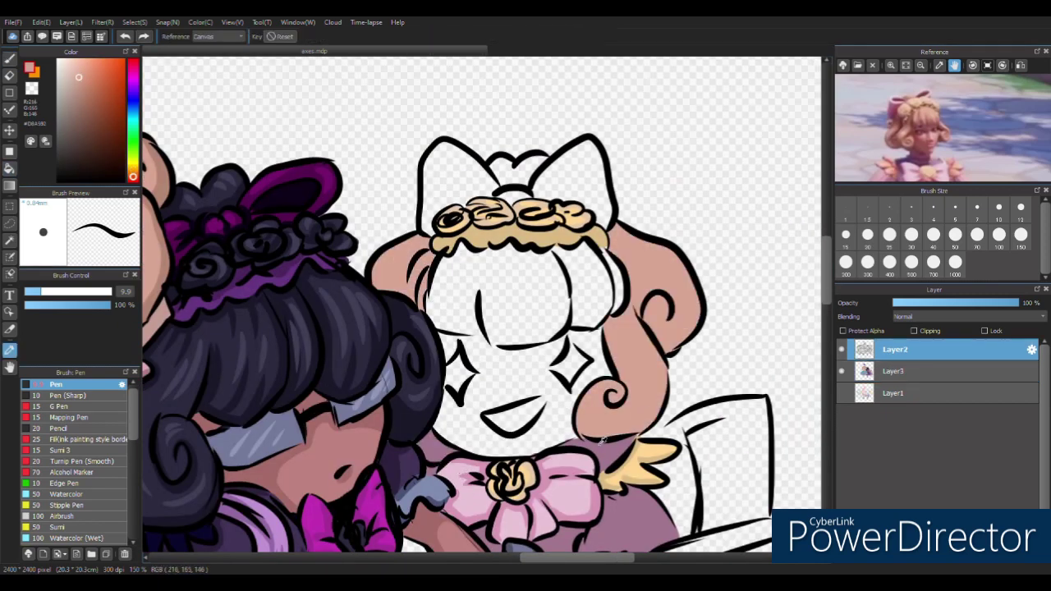
left_click(532, 361)
key("ctrl+z")
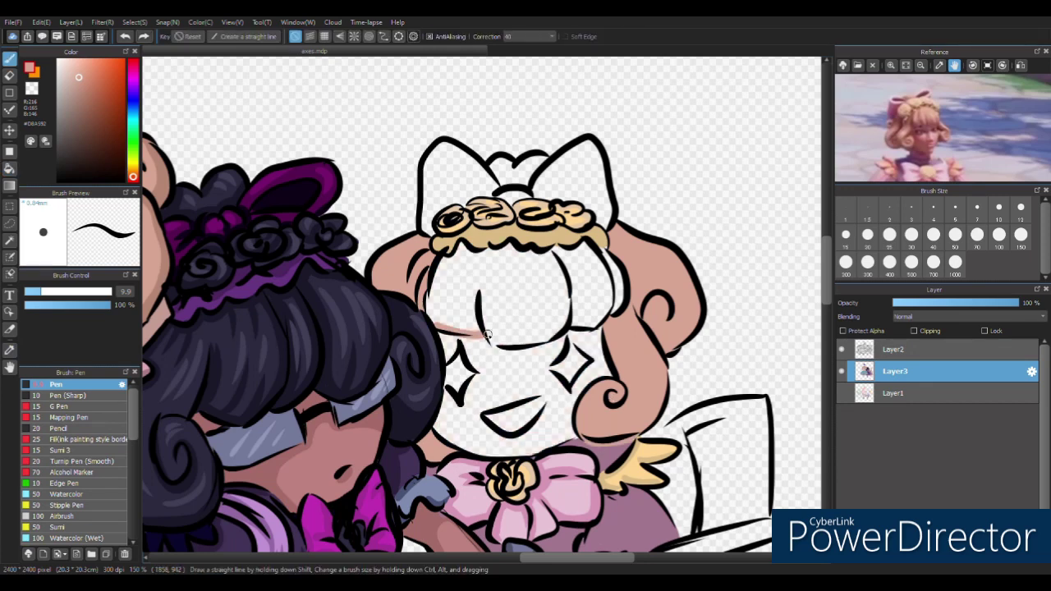
left_click(536, 344)
left_click(605, 316)
left_click(517, 174)
Step: Shade the rightmost girl's hair with darker brown strands along the side curls and across the fringe
key("p")
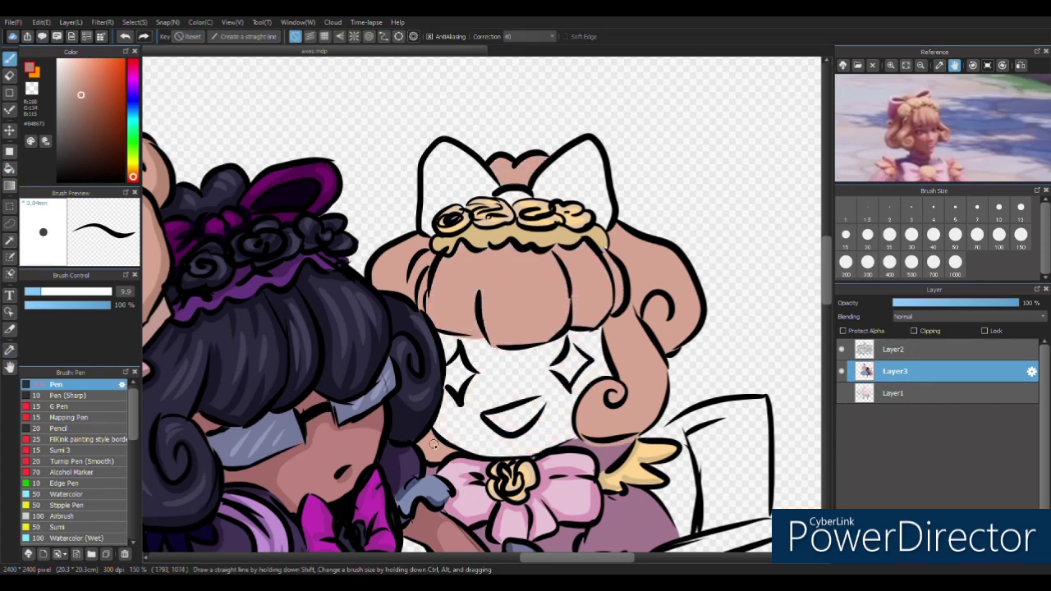
left_click_drag(624, 409, 611, 317)
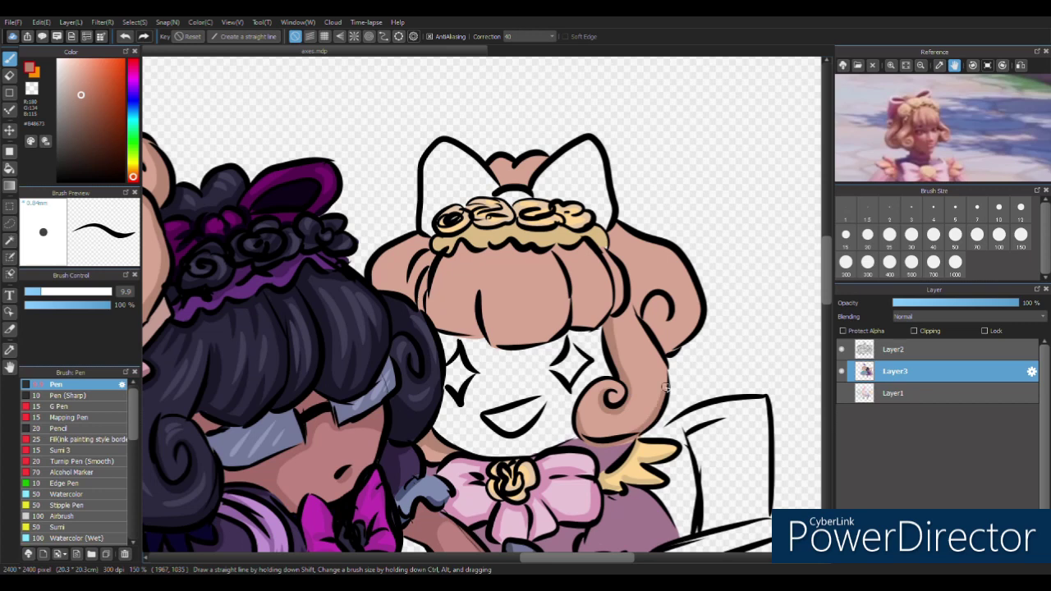
left_click_drag(612, 226, 645, 316)
left_click_drag(624, 243, 685, 338)
left_click_drag(427, 284, 422, 310)
left_click_drag(442, 258, 515, 254)
mouse_move(616, 262)
left_mouse_down()
mouse_move(617, 313)
mouse_move(591, 322)
left_mouse_up()
left_click_drag(542, 283, 566, 345)
mouse_move(490, 283)
left_mouse_down()
mouse_move(487, 334)
mouse_move(436, 323)
left_mouse_up()
left_click_drag(444, 260, 427, 326)
mouse_move(452, 277)
left_mouse_down()
mouse_move(443, 325)
mouse_move(458, 330)
left_mouse_up()
left_click_drag(504, 294, 496, 337)
left_click_drag(555, 284, 549, 329)
left_click_drag(539, 303, 532, 342)
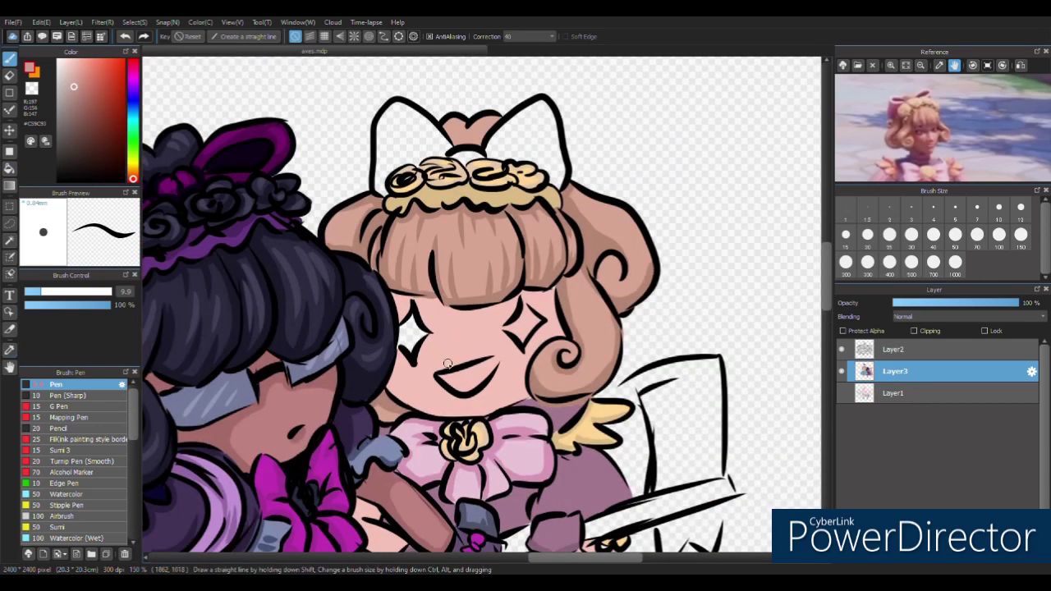
Step: Shade the rightmost girl's face below the fringe and her arms with dusty tan, and her puffed sleeve and bodice with dark mauve
mouse_move(397, 302)
left_mouse_down()
mouse_move(556, 298)
mouse_move(548, 333)
left_mouse_up()
mouse_move(389, 383)
left_mouse_down()
mouse_move(429, 409)
mouse_move(529, 411)
left_mouse_up()
mouse_move(525, 363)
left_mouse_down()
mouse_move(535, 421)
mouse_move(562, 467)
left_mouse_up()
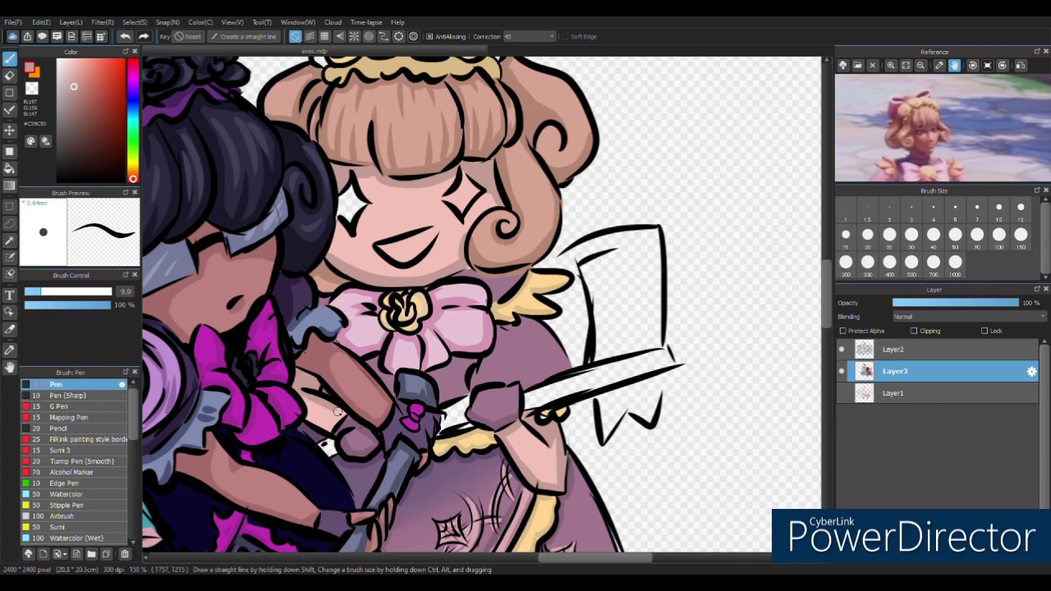
left_click(480, 406, "alt")
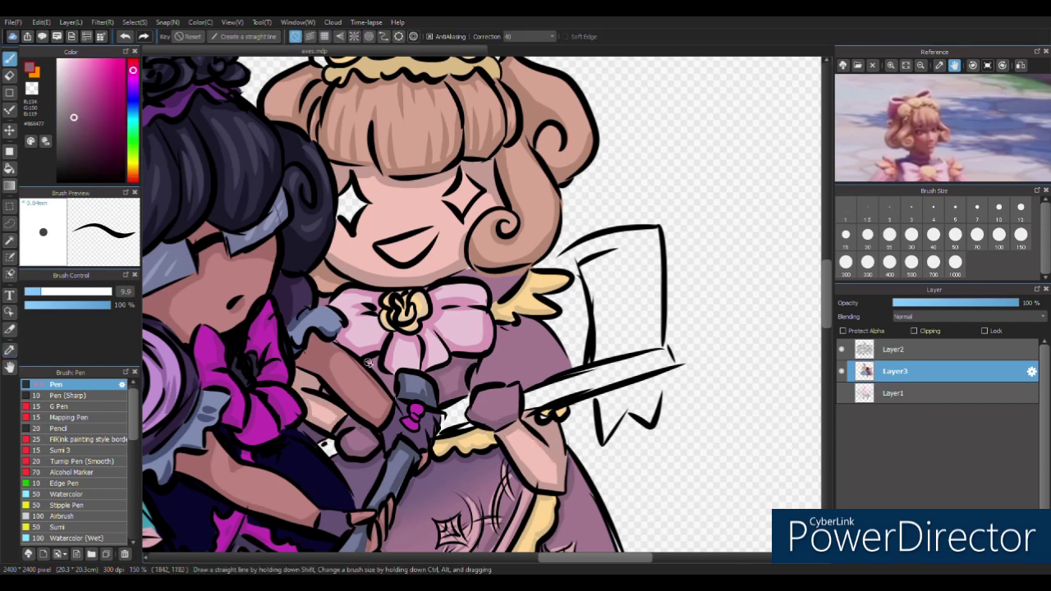
mouse_move(473, 372)
left_mouse_down()
mouse_move(533, 337)
mouse_move(558, 362)
left_mouse_up()
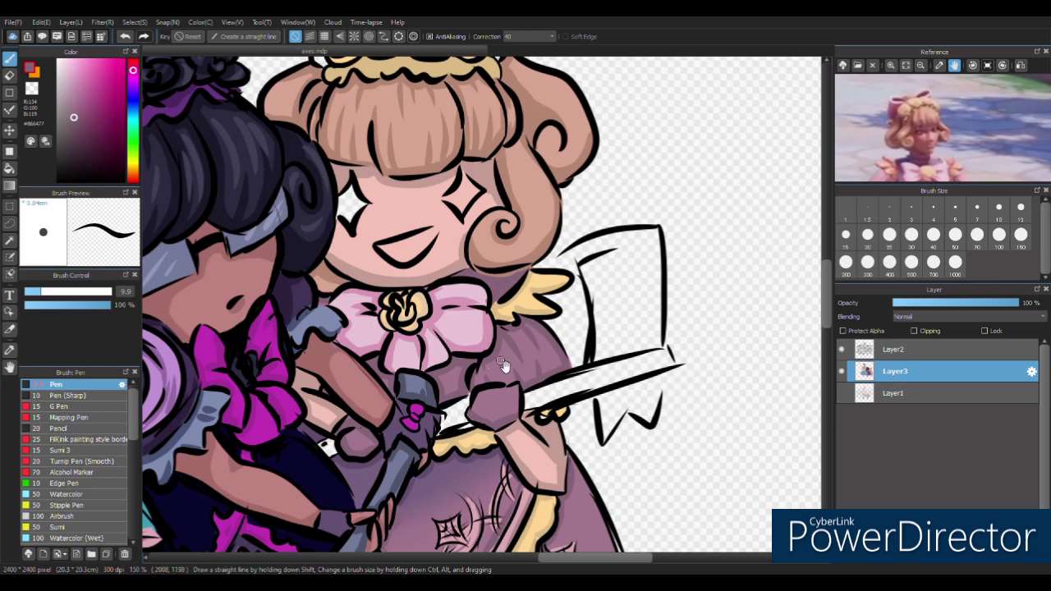
Step: Fill the rightmost girl's star-shaped eyes white, and airbrush a soft white glow around them within the selected face area
scroll(487, 364, "up", 2)
left_click(386, 314, "alt")
left_click_drag(506, 296, 502, 278)
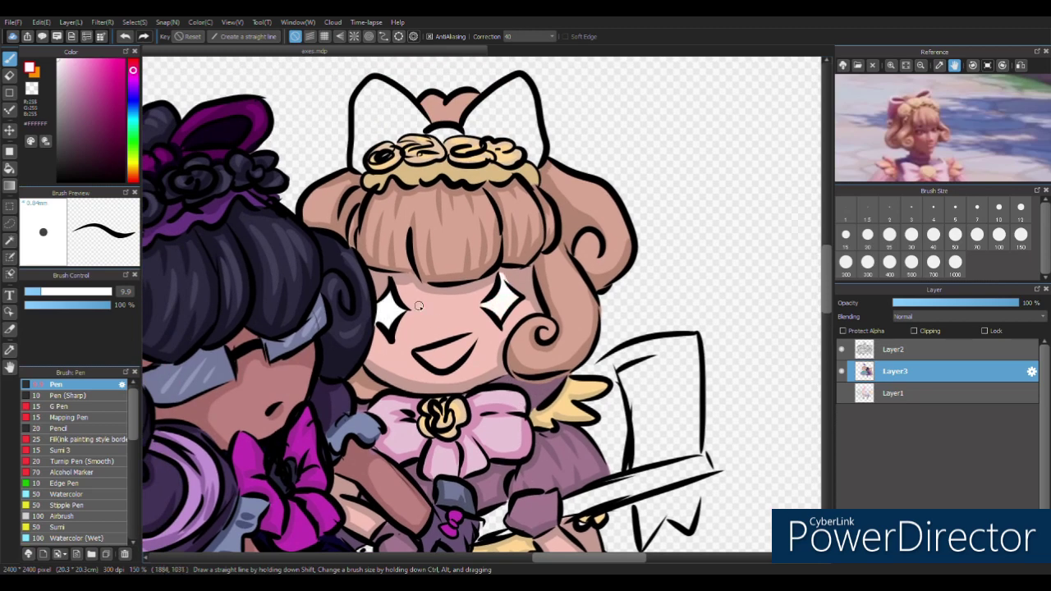
left_click(63, 515)
left_click(460, 329)
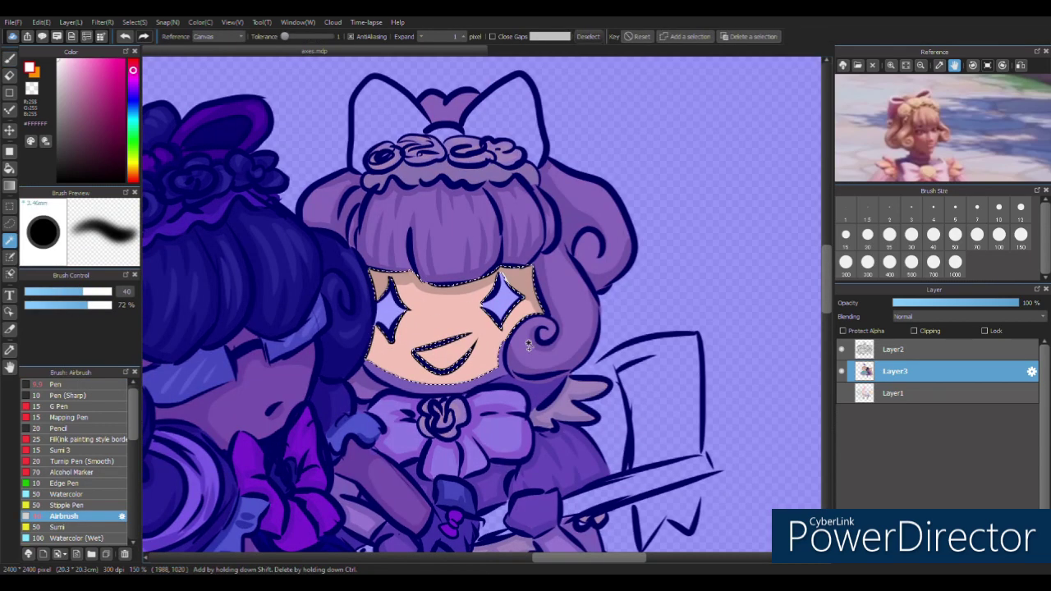
mouse_move(403, 283)
left_mouse_down()
mouse_move(407, 337)
mouse_move(386, 312)
left_mouse_up()
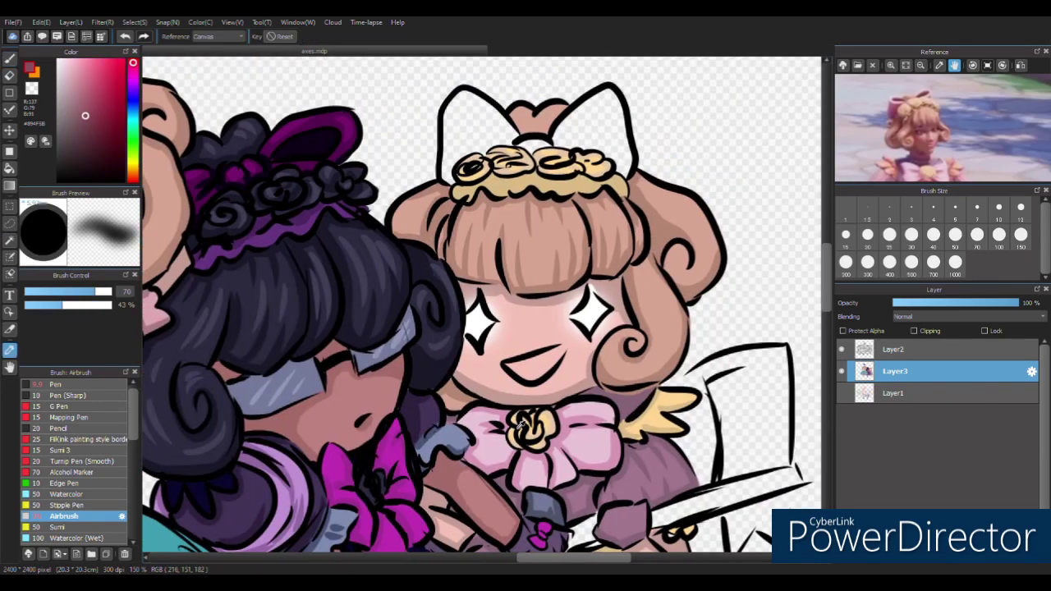
Step: Colour the rightmost girl's open mouth dark maroon with a lighter tongue, and fill her hair bow light pink with darker pink shading
key("b")
mouse_move(516, 366)
left_mouse_down()
mouse_move(534, 369)
mouse_move(503, 359)
left_mouse_up()
left_click(896, 349)
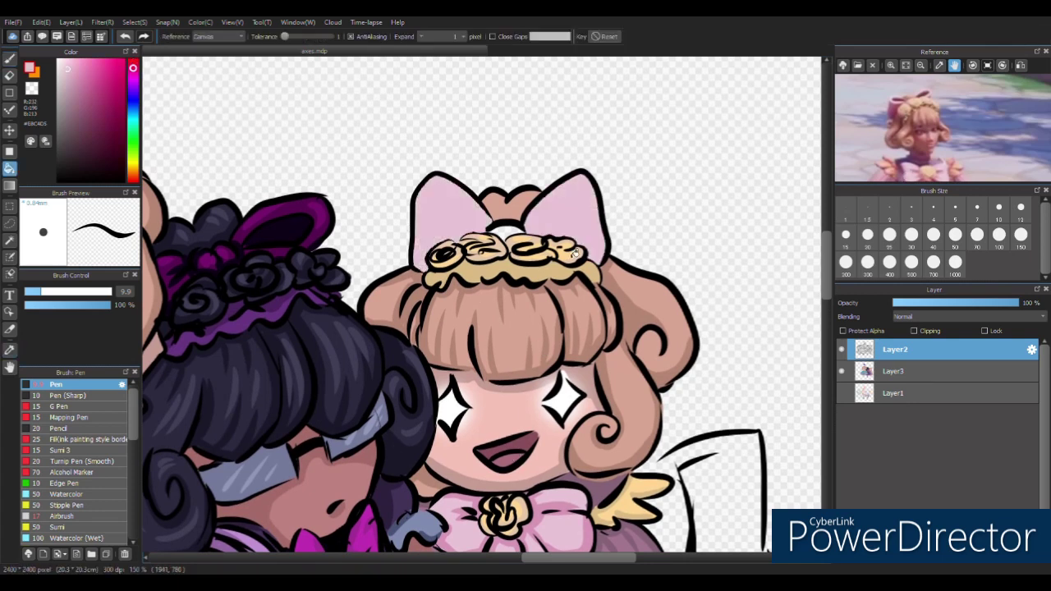
left_click(895, 371)
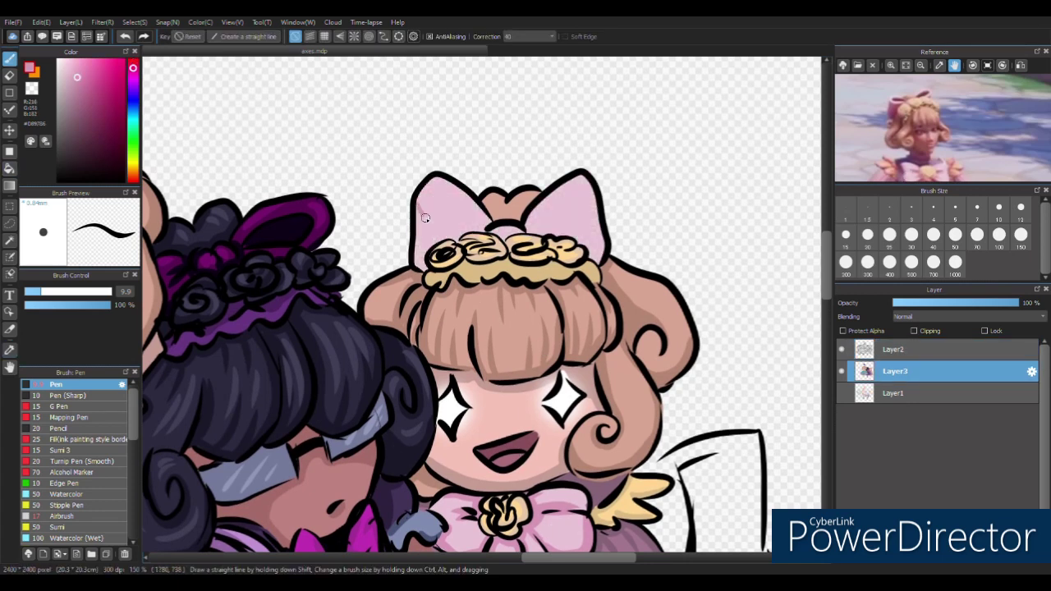
mouse_move(424, 250)
left_mouse_down()
mouse_move(420, 229)
mouse_move(567, 197)
mouse_move(599, 234)
left_mouse_up()
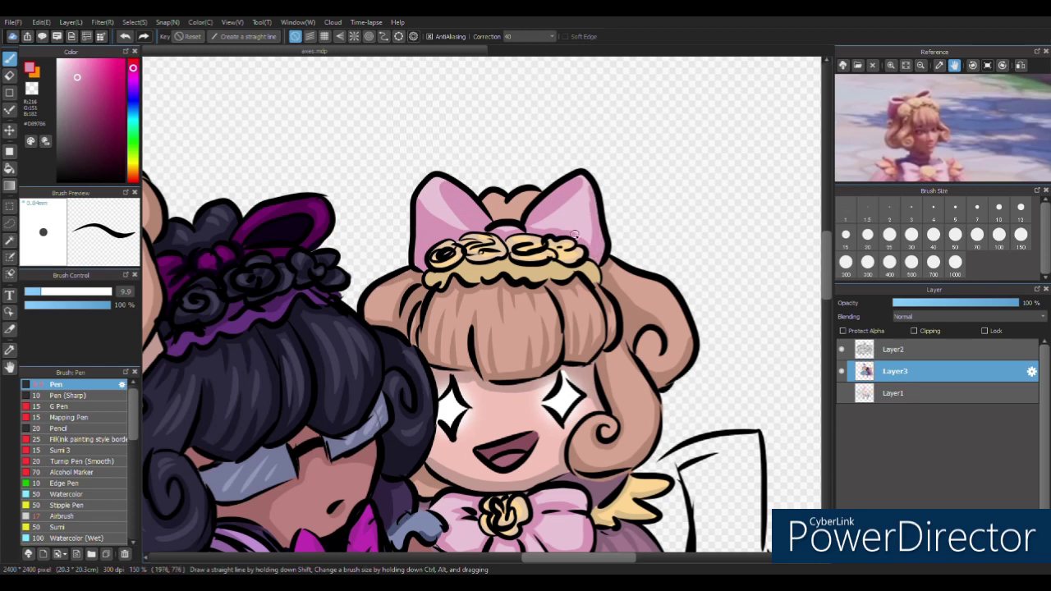
left_click(510, 312, "alt")
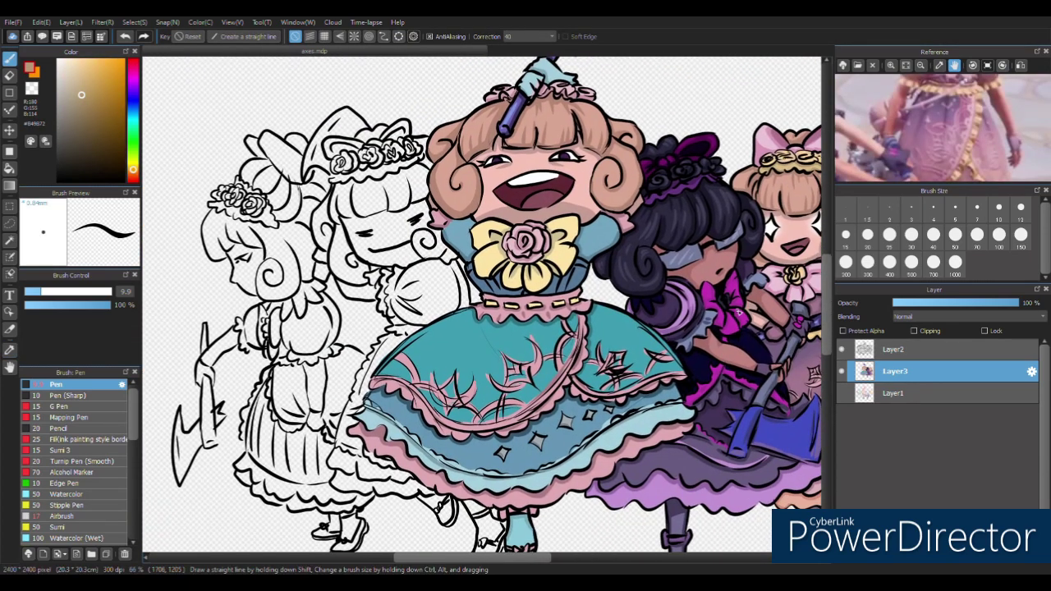
Step: Fill the puffed sleeve and skirt of the girl directly left of the central girl with sandy yellow
left_click(9, 168)
left_click(419, 296)
left_click(362, 394)
left_click(386, 485)
scroll(365, 299, "up", 5)
key("p")
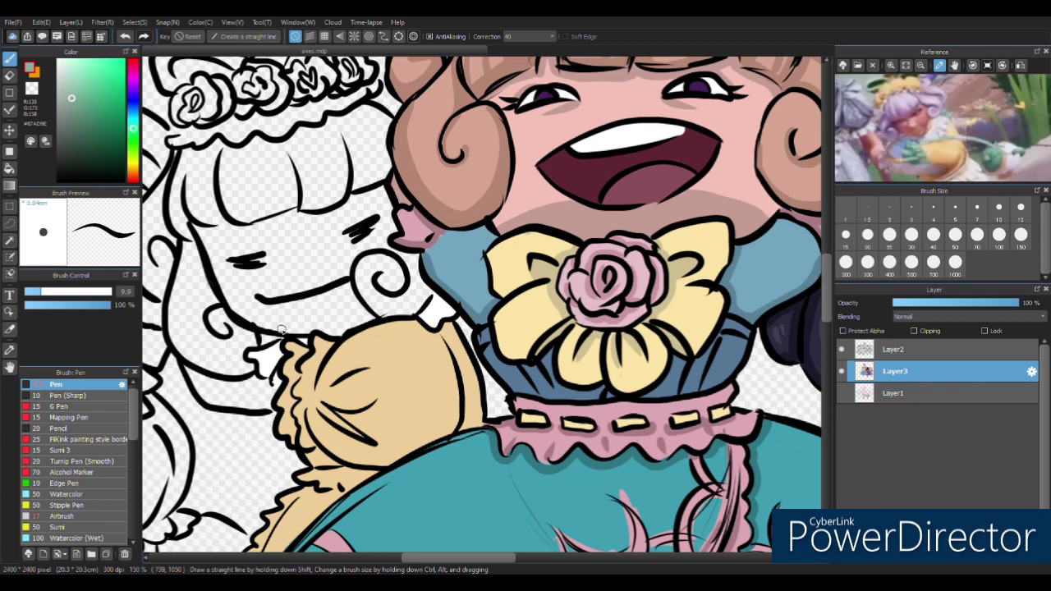
Step: Paint the sleeve frill and the hair bow of the girl in the sandy yellow dress muted green #87AD9E
mouse_move(293, 401)
left_mouse_down()
mouse_move(308, 444)
mouse_move(317, 340)
left_mouse_up()
left_click_drag(393, 337, 459, 493)
mouse_move(226, 212)
left_mouse_down()
mouse_move(240, 246)
mouse_move(304, 220)
mouse_move(245, 228)
left_mouse_up()
mouse_move(345, 221)
left_mouse_down()
mouse_move(408, 176)
mouse_move(386, 201)
left_mouse_up()
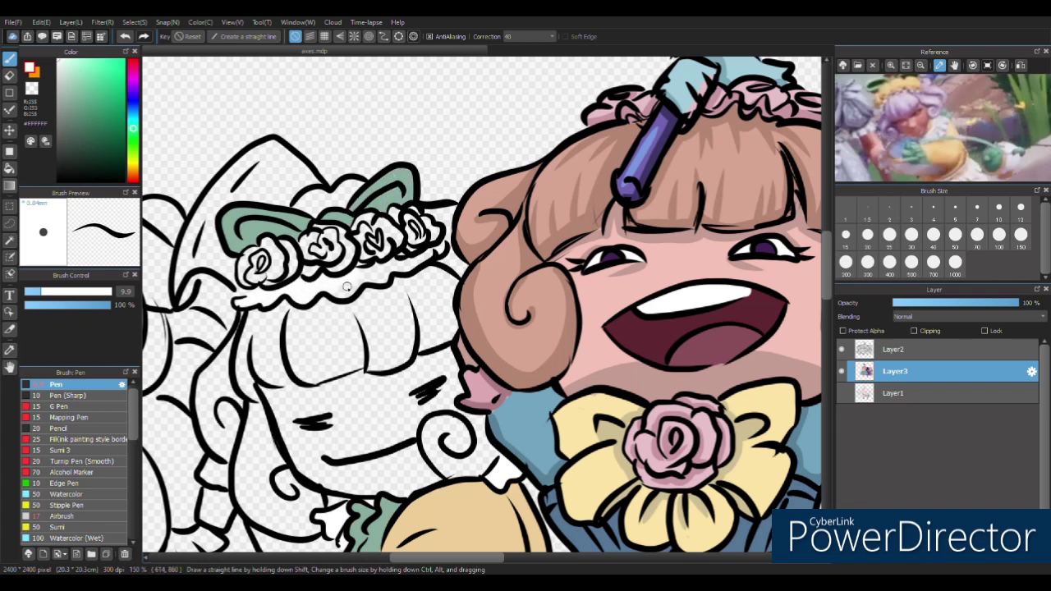
left_click_drag(441, 246, 393, 160)
Step: Colour the face of the girl in the sandy yellow dress light pink and her headband roses bright yellow #F3E251
key("g")
left_click(509, 271, "alt")
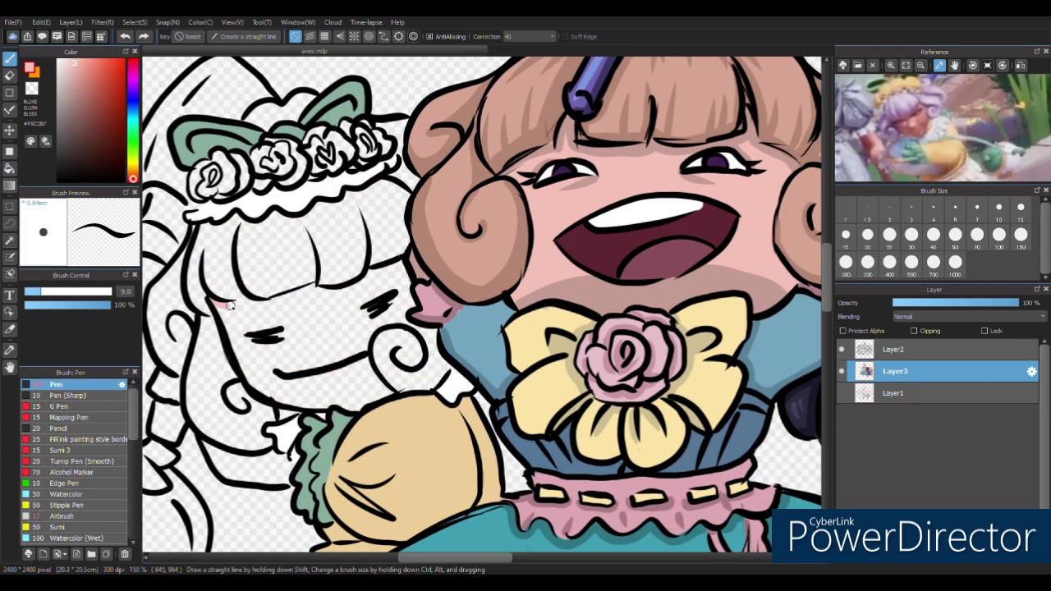
left_click(399, 413)
mouse_move(296, 265)
left_mouse_down()
mouse_move(346, 248)
mouse_move(319, 236)
mouse_move(360, 263)
mouse_move(365, 217)
mouse_move(379, 258)
mouse_move(422, 212)
mouse_move(433, 238)
mouse_move(444, 211)
mouse_move(470, 215)
left_mouse_up()
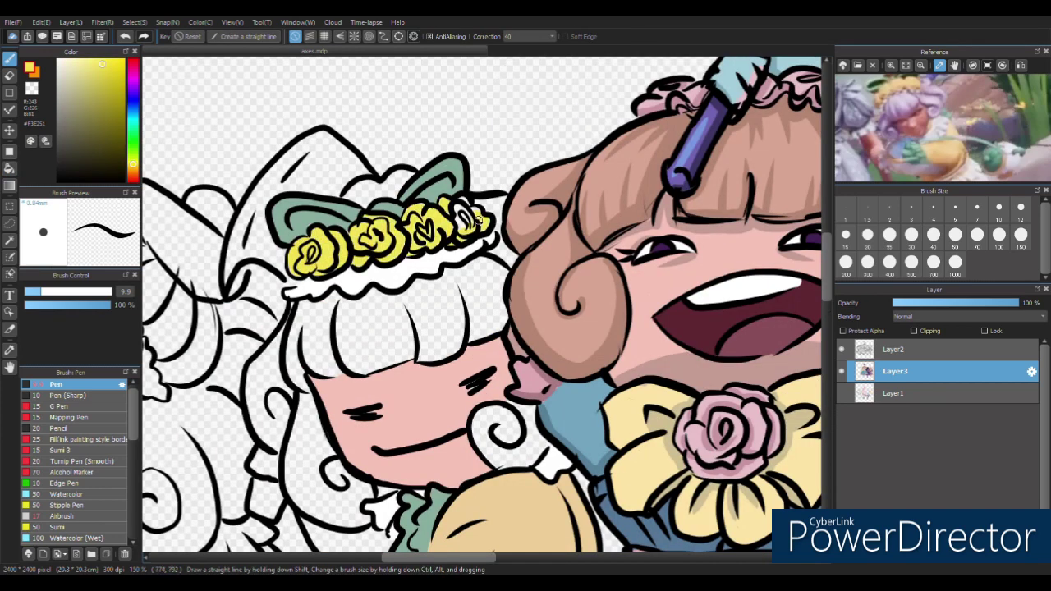
Step: Fill the fringe, side curls and bun of the girl in the sandy yellow dress with pale lilac, touching up the unfilled edges
left_click(132, 87)
left_click(70, 64)
key("g")
left_click(394, 320)
left_click(329, 460)
left_click(510, 435)
key("b")
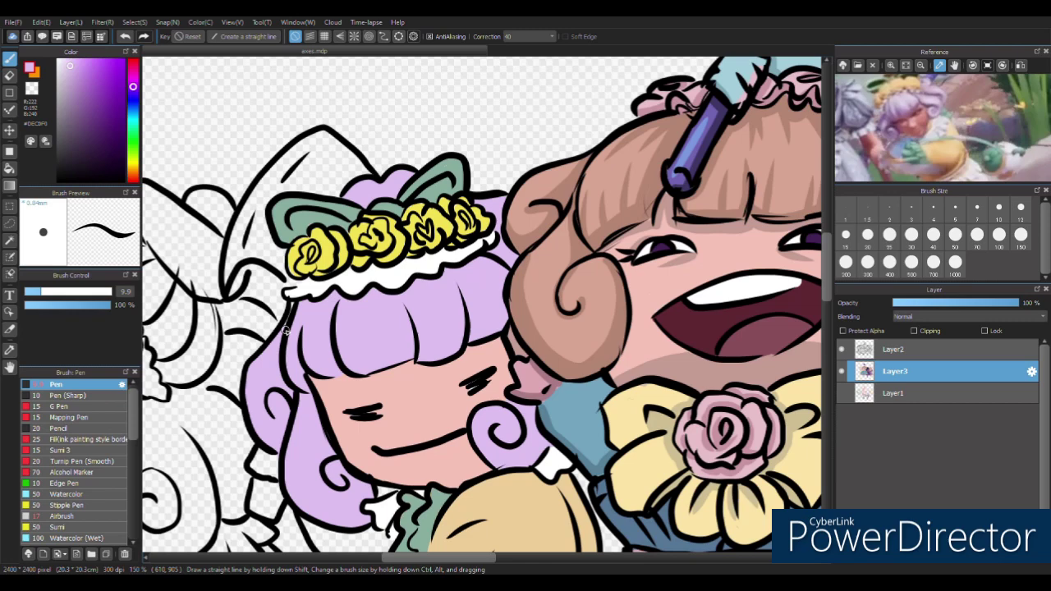
left_click_drag(337, 375, 296, 332)
Step: Paint the collar, the cuff under the puffed sleeve and the skirt's lace edging and trim white on the girl in the sandy yellow dress
left_click(335, 439, "alt")
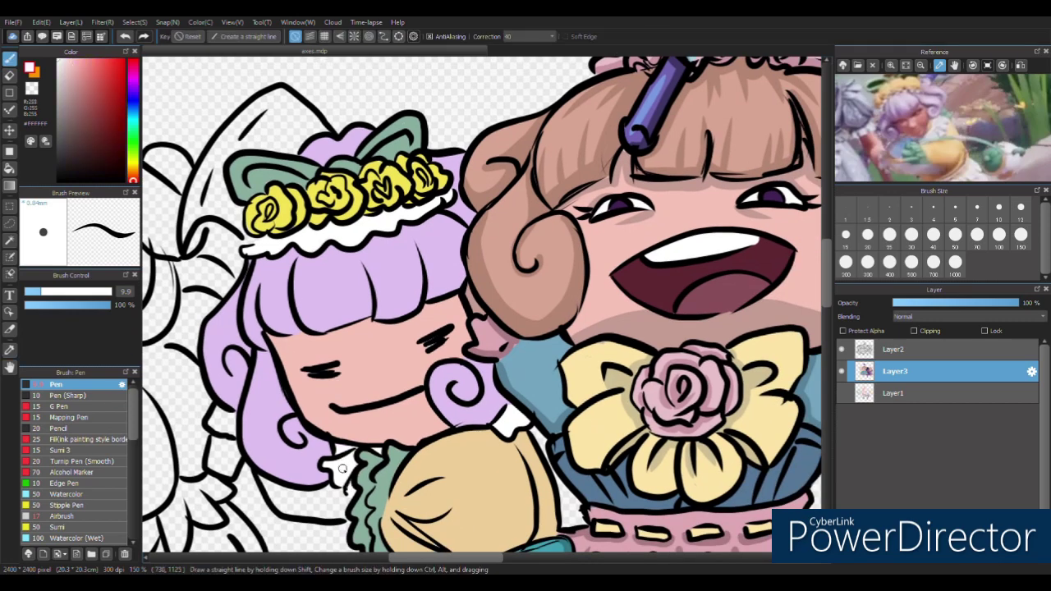
scroll(409, 461, "down", 5)
left_click_drag(370, 419, 380, 425)
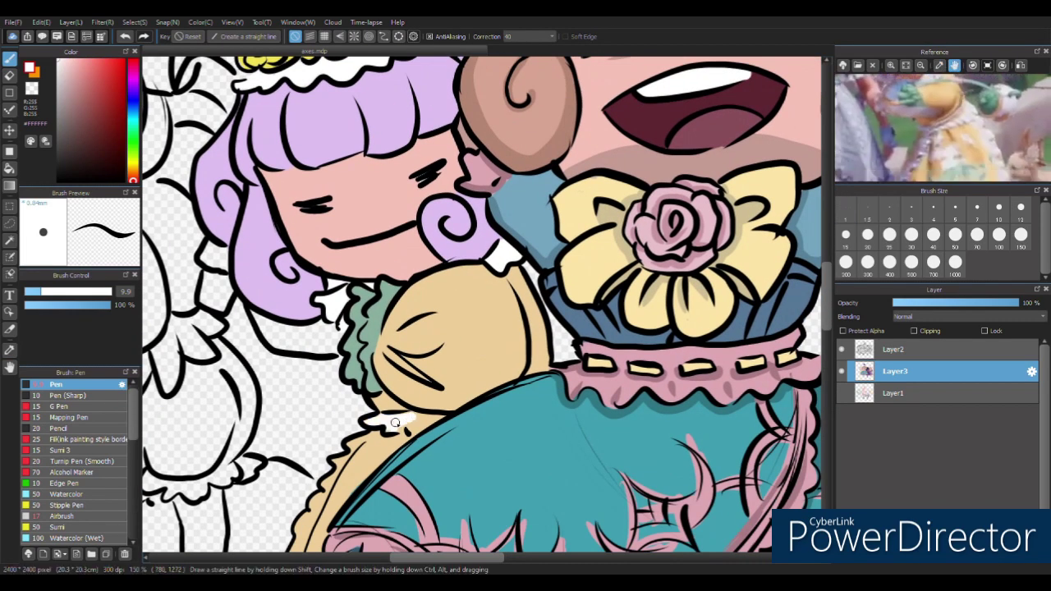
scroll(400, 358, "down", 3)
mouse_move(381, 389)
left_mouse_down()
mouse_move(341, 462)
mouse_move(357, 397)
mouse_move(364, 407)
mouse_move(365, 350)
mouse_move(372, 365)
mouse_move(358, 387)
mouse_move(375, 404)
mouse_move(374, 430)
mouse_move(428, 460)
left_mouse_up()
scroll(345, 459, "down", 2)
scroll(364, 360, "down", 2)
scroll(362, 394, "down", 1)
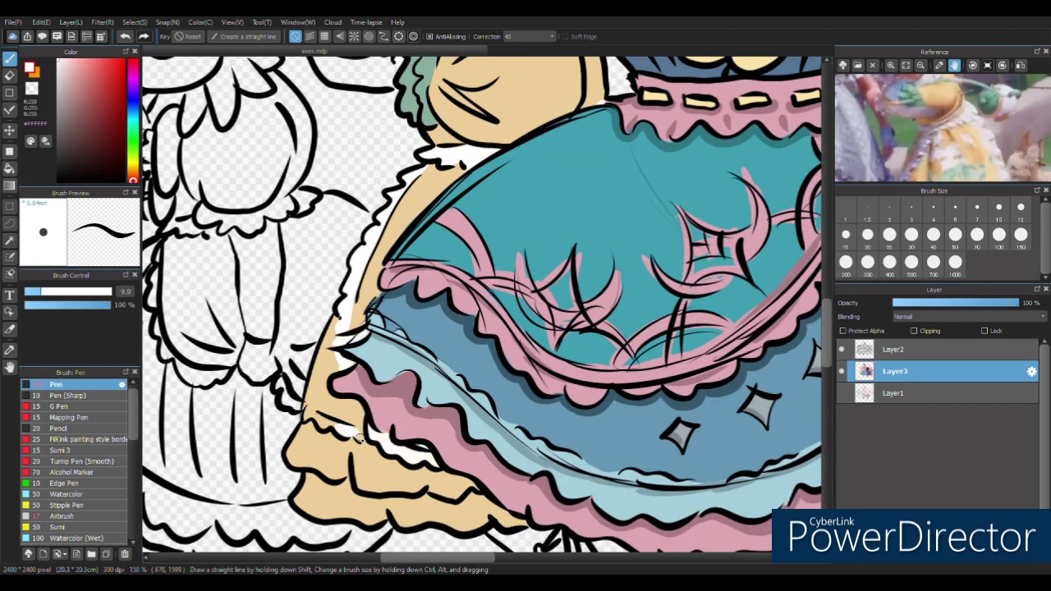
Step: Colour the skirt's lower side panel and fill its bottom ruffle with muted green #87AD9E
left_click(348, 454, "alt")
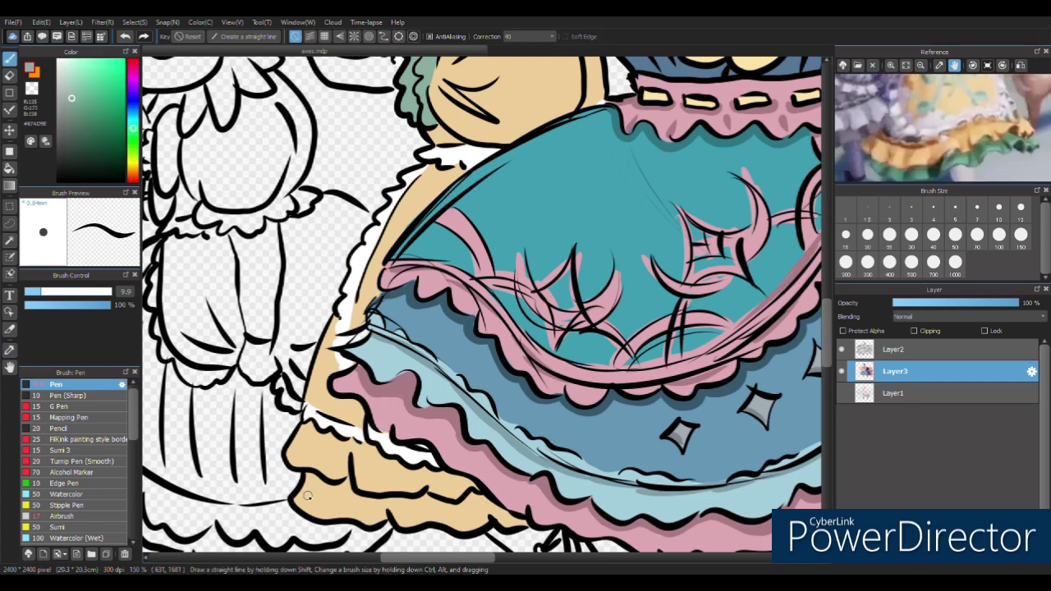
mouse_move(313, 398)
left_mouse_down()
mouse_move(329, 322)
mouse_move(362, 429)
mouse_move(353, 419)
left_mouse_up()
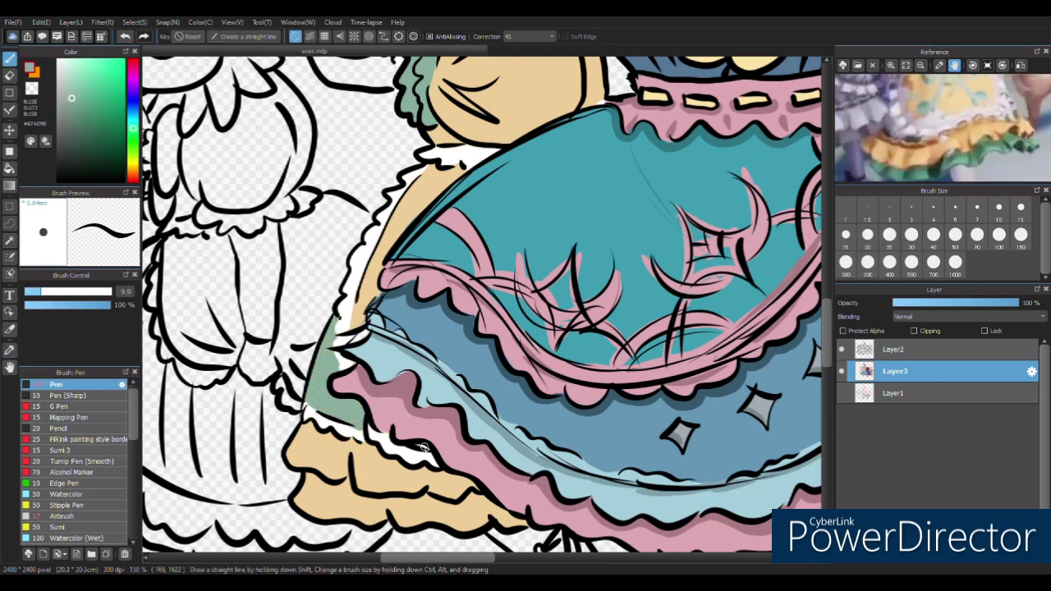
key("g")
left_click(393, 532)
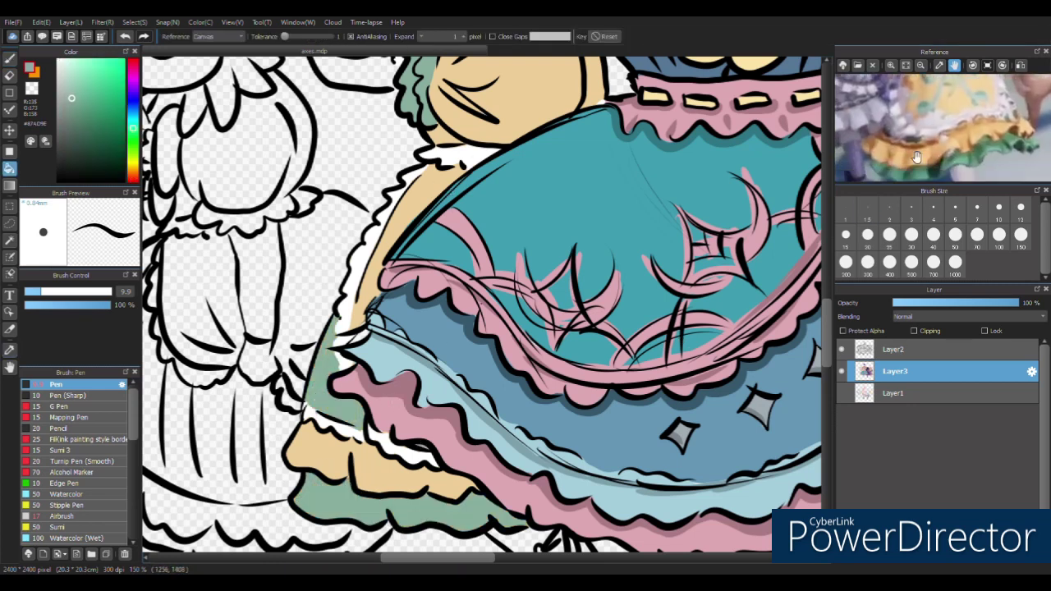
Step: Shade the sandy ruffle and the side of the sandy upper skirt with golden brown #C39252 sampled from the reference photo
key("p")
left_click(916, 157, "alt")
mouse_move(291, 434)
left_mouse_down()
mouse_move(369, 448)
mouse_move(464, 486)
left_mouse_up()
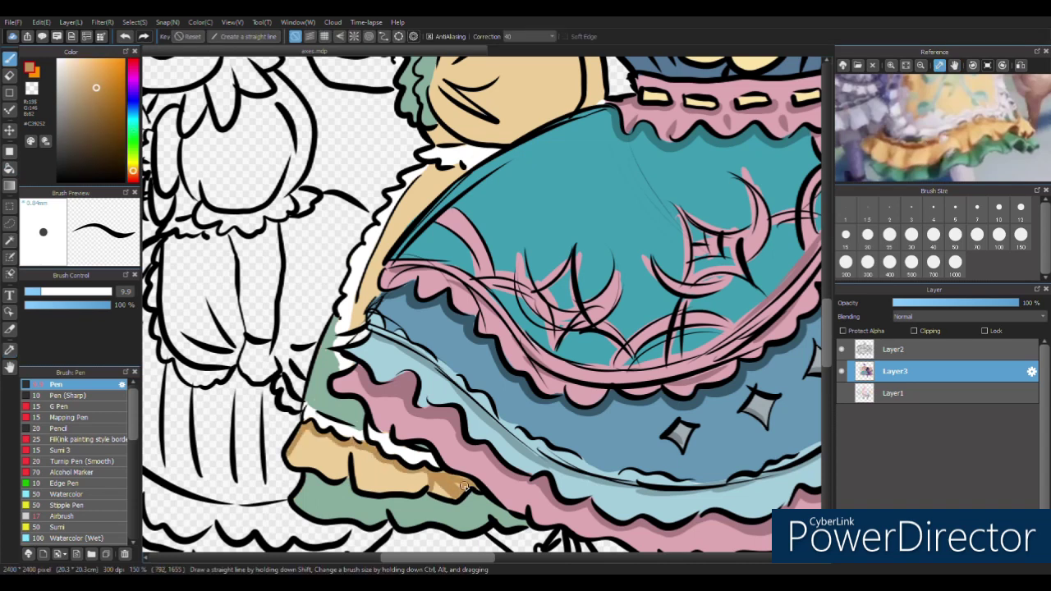
scroll(354, 435, "up", 2)
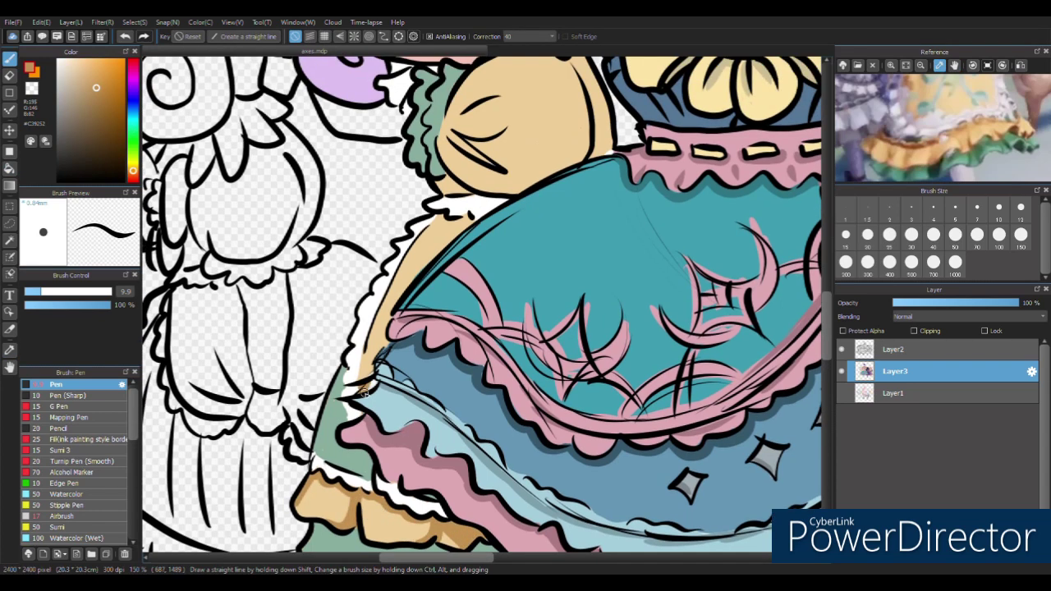
scroll(374, 362, "up", 2)
scroll(435, 279, "up", 1)
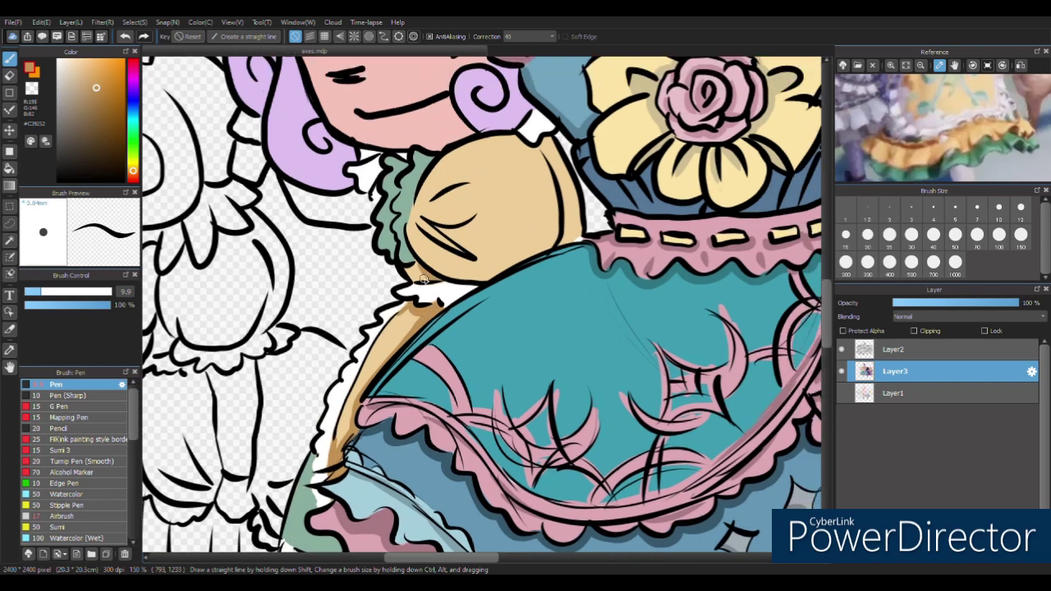
Step: Shade the edges and folds of the puffed sleeve and the strip beside it with golden brown #C39252
left_click_drag(551, 140, 549, 153)
left_click_drag(443, 185, 473, 246)
mouse_move(418, 213)
left_mouse_down()
mouse_move(493, 279)
mouse_move(559, 213)
left_mouse_up()
left_click_drag(554, 152, 525, 246)
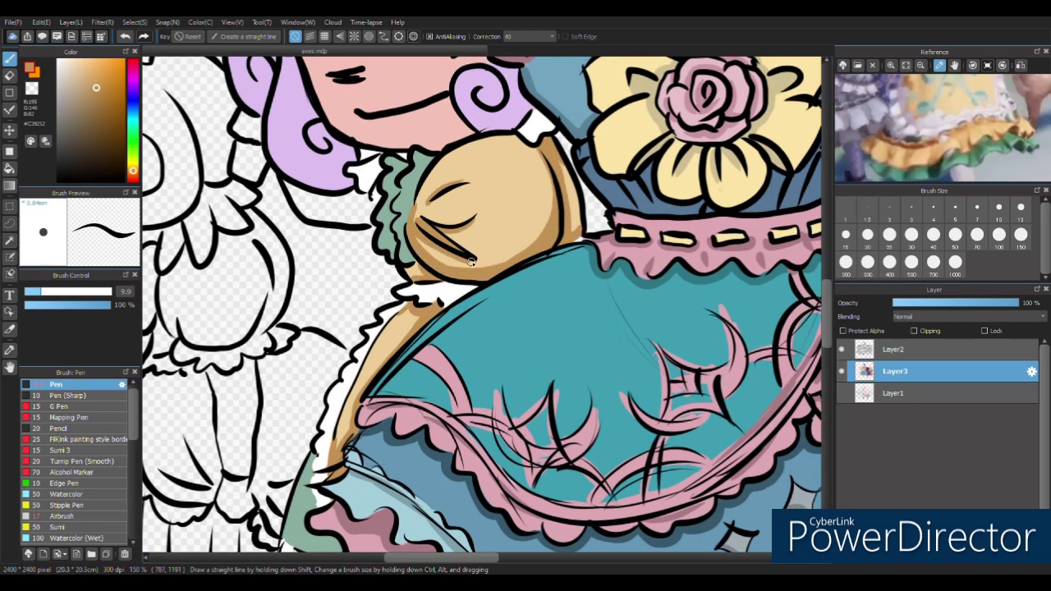
mouse_move(432, 194)
left_mouse_down()
mouse_move(464, 152)
mouse_move(534, 140)
left_mouse_up()
left_click_drag(566, 164, 570, 205)
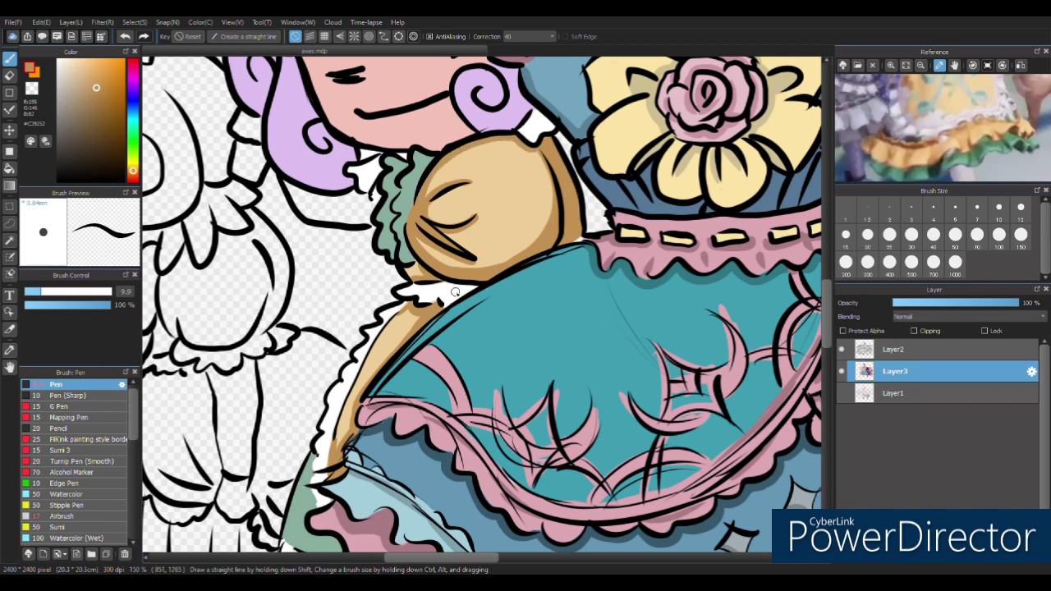
Step: Shade the white collar, the sleeve cuff and the skirt's lace edging with grey #BCBCBC
left_click_drag(383, 164, 375, 207)
mouse_move(404, 305)
left_mouse_down()
mouse_move(335, 423)
mouse_move(419, 452)
left_mouse_up()
scroll(346, 389, "down", 4)
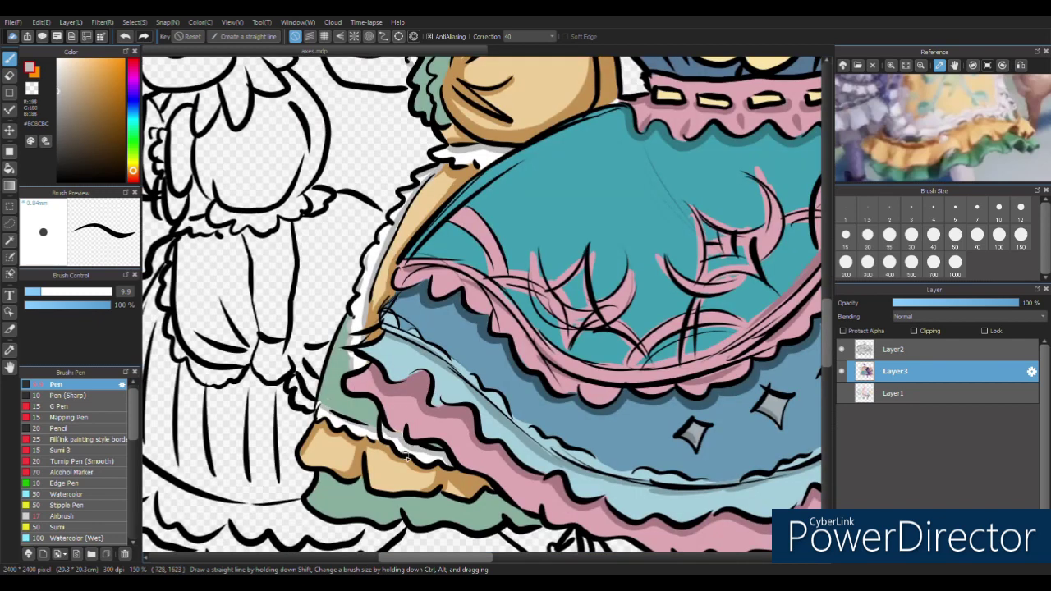
Step: Shade the folds of the green bottom ruffle and the green side panel of the skirt with dark green #5B8164
left_click(416, 504, "alt")
mouse_move(309, 499)
left_mouse_down()
mouse_move(456, 504)
mouse_move(542, 526)
left_mouse_up()
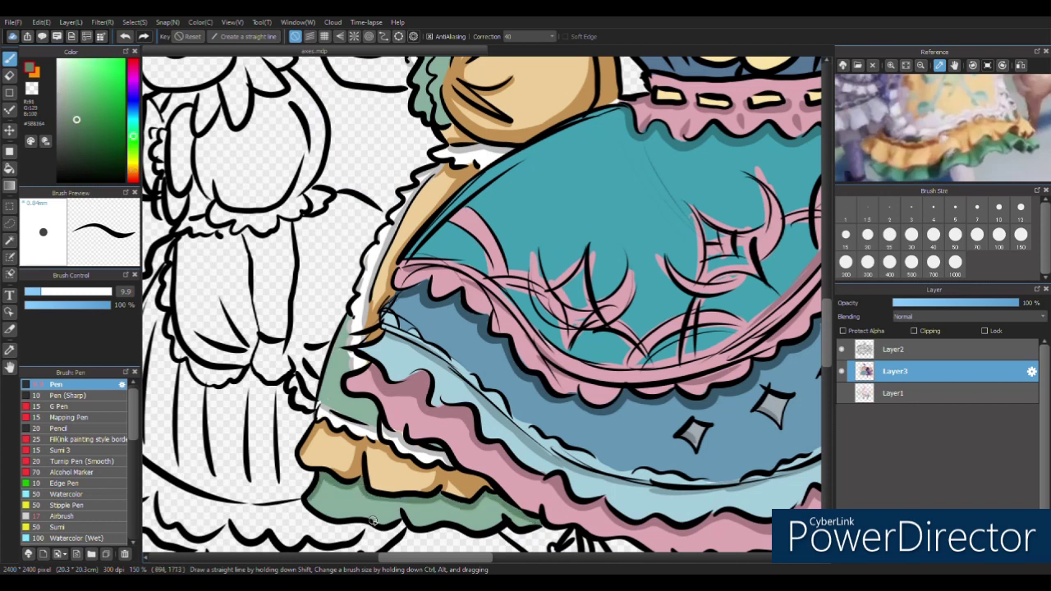
left_click_drag(359, 516, 408, 513)
left_click_drag(335, 407, 340, 397)
Step: Shade the green sleeve frill and the green hair bow with dark green #5B8164
scroll(353, 327, "up", 5)
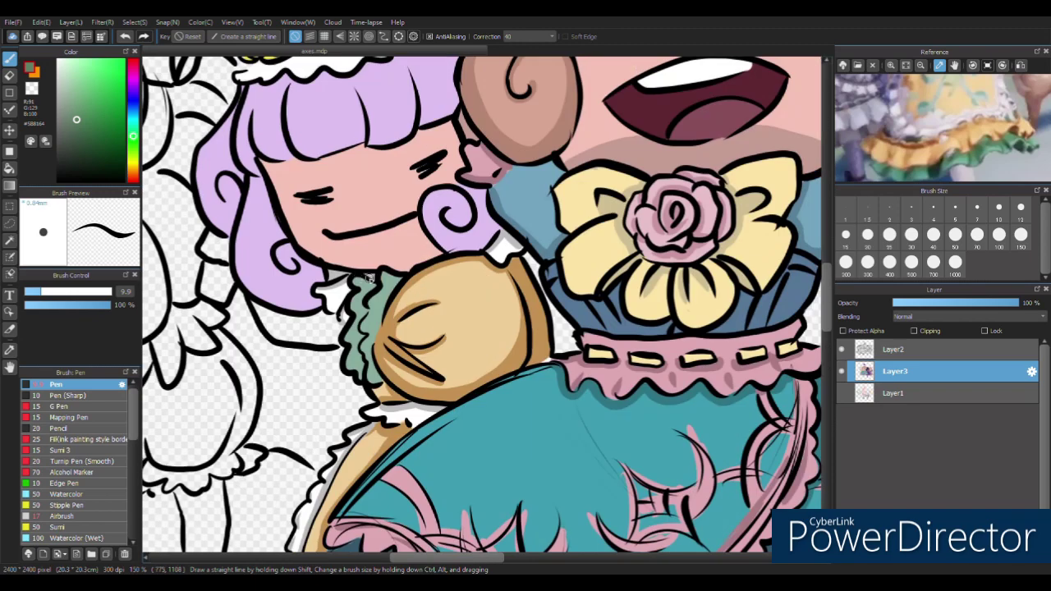
left_click_drag(361, 308, 379, 327)
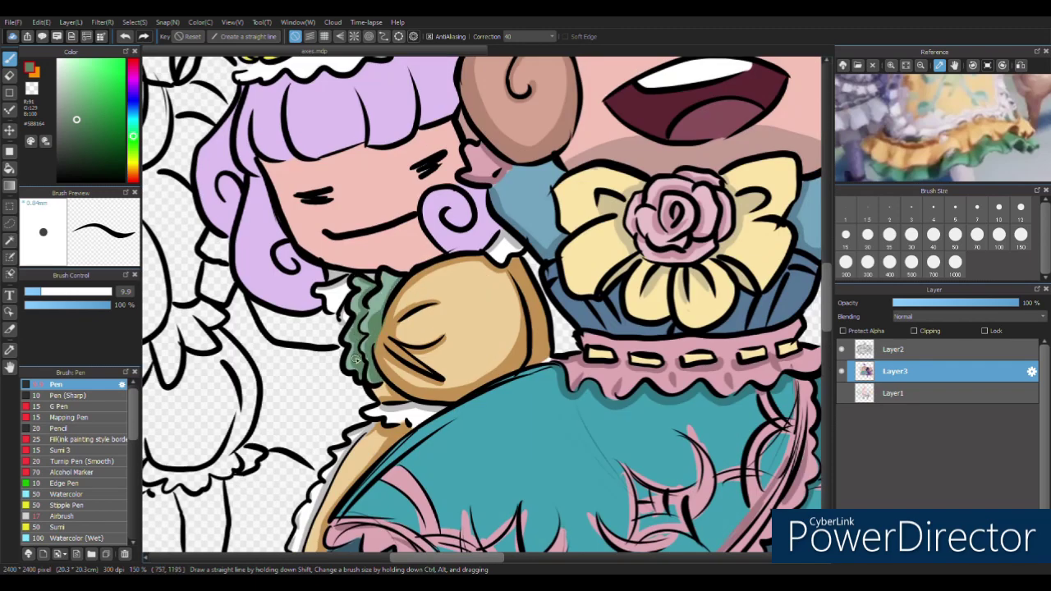
scroll(399, 207, "up", 5)
left_click_drag(279, 245, 251, 244)
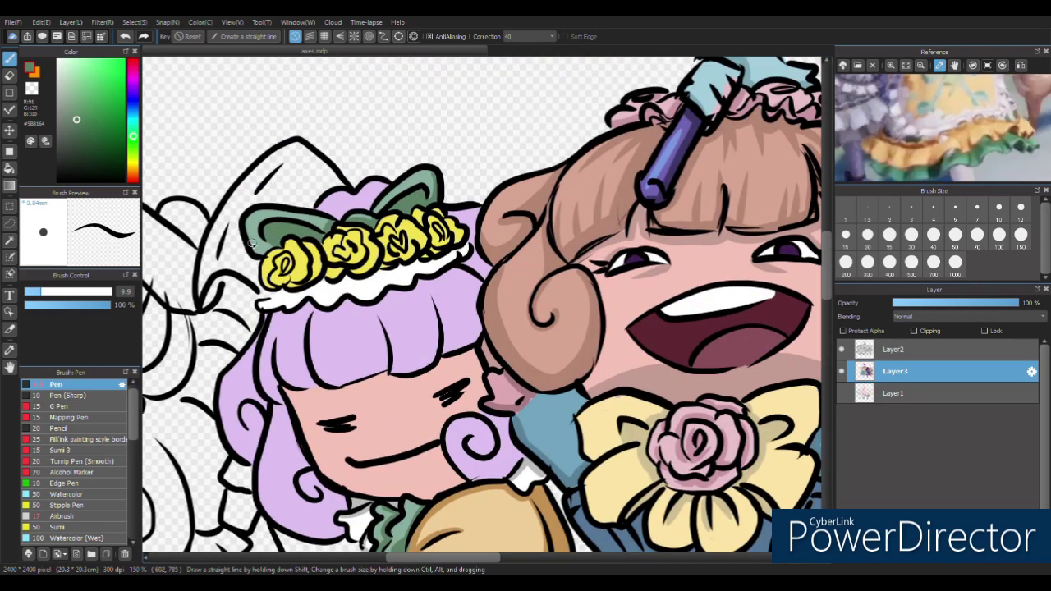
Step: Shade the headband's white lace with grey and its yellow roses with a darker muted yellow
left_click(322, 235, "alt")
mouse_move(300, 294)
left_mouse_down()
mouse_move(467, 248)
mouse_move(271, 297)
mouse_move(451, 260)
left_mouse_up()
left_click(312, 246, "alt")
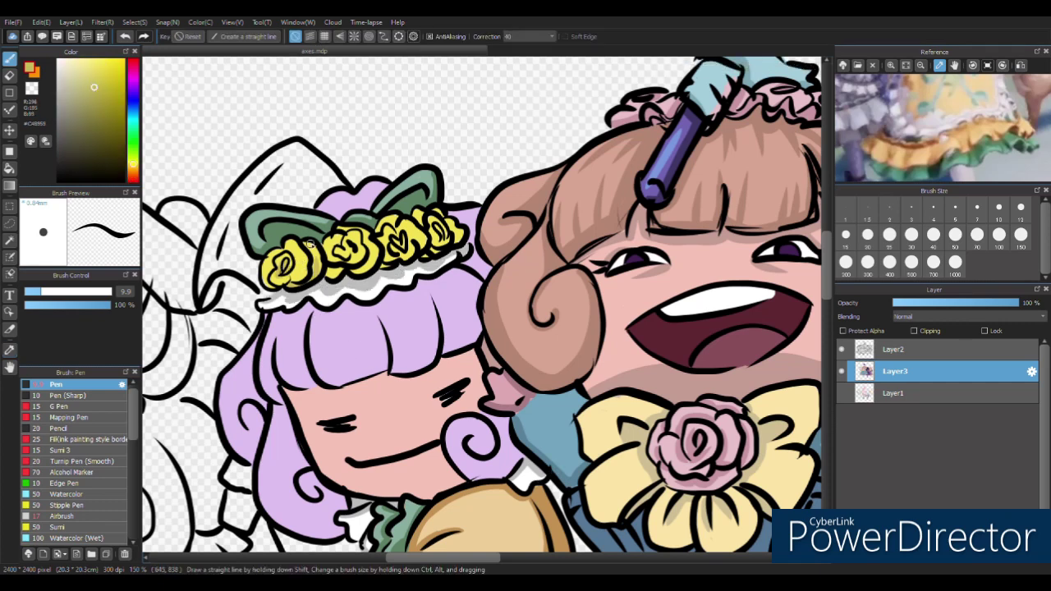
left_click_drag(342, 239, 343, 228)
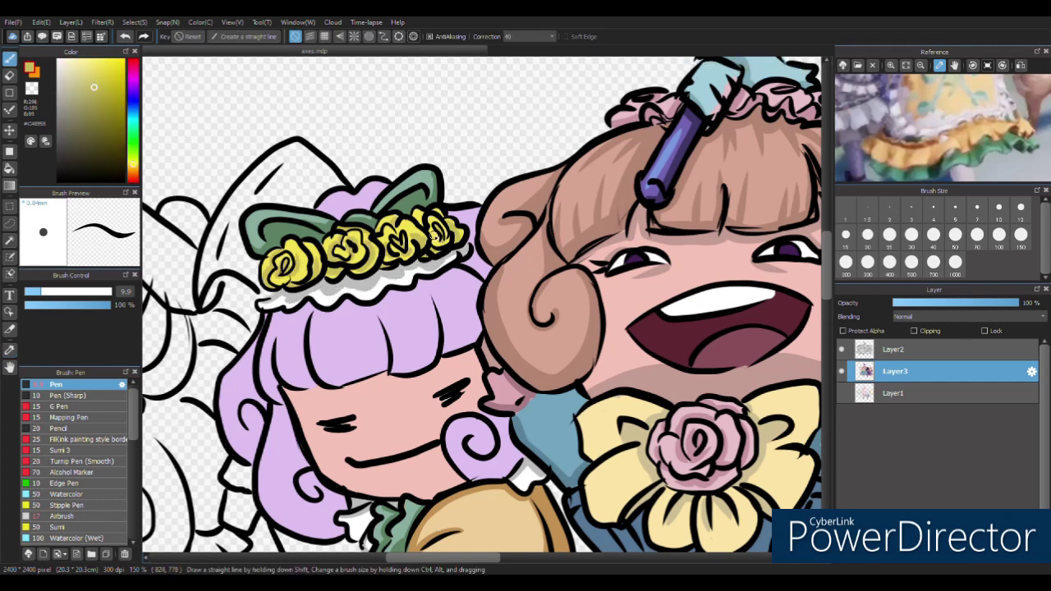
Step: Shade the face under the fringe, along the cheeks and around the eyes with dusty pink #C59C93
left_click(629, 342, "alt")
left_click_drag(287, 394, 476, 362)
mouse_move(478, 370)
left_mouse_down()
mouse_move(453, 320)
mouse_move(390, 443)
mouse_move(415, 427)
mouse_move(394, 361)
mouse_move(448, 355)
mouse_move(411, 345)
mouse_move(435, 354)
left_mouse_up()
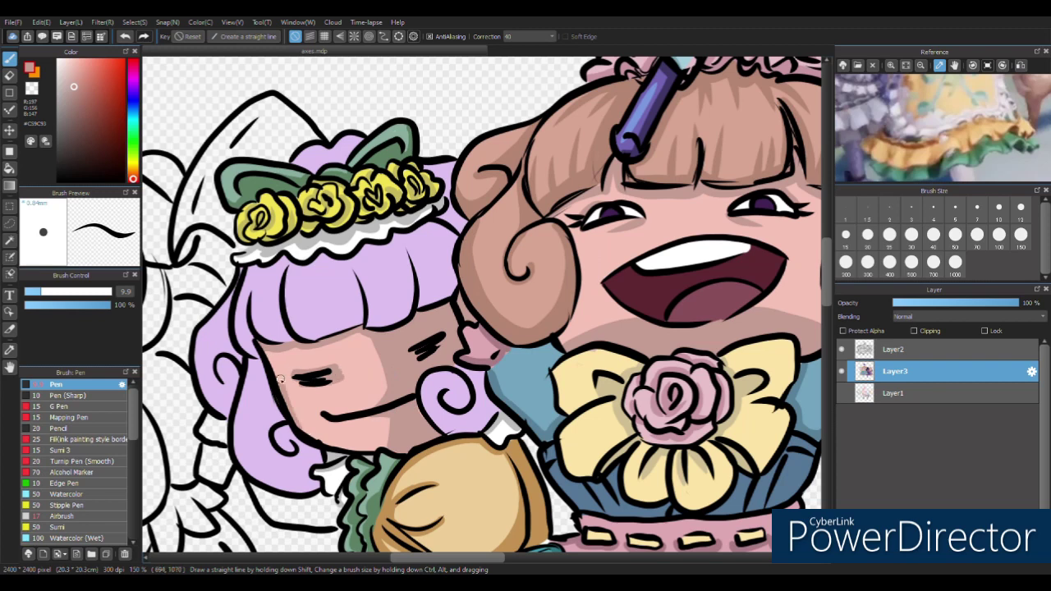
left_click_drag(381, 396, 479, 178)
Step: Refill the puffed sleeve with white and shade its side with grey
key("x")
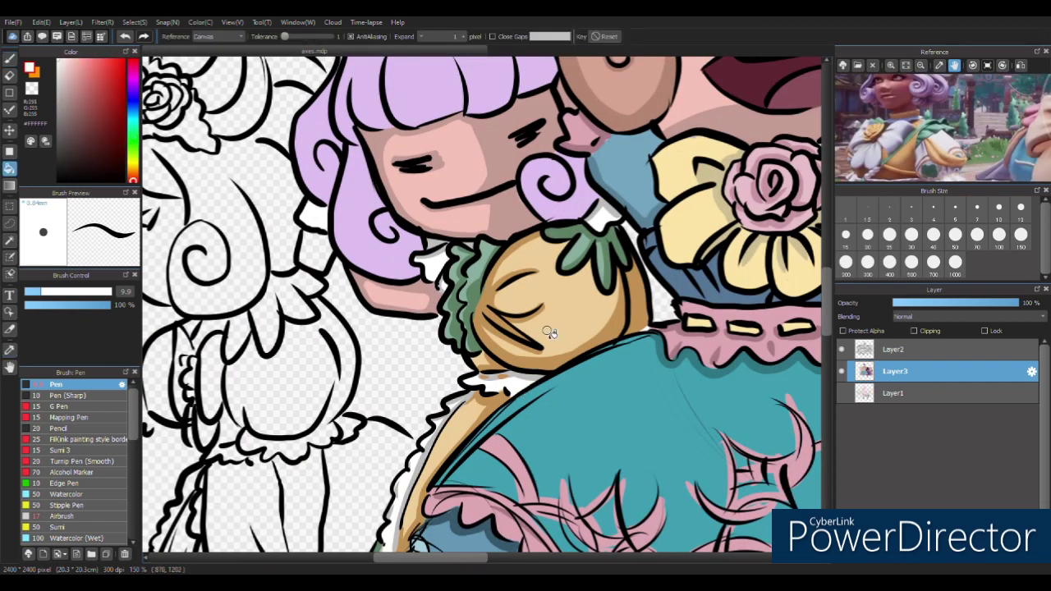
left_click(562, 332)
left_click(58, 89)
mouse_move(538, 234)
left_mouse_down()
mouse_move(481, 308)
mouse_move(620, 276)
mouse_move(570, 241)
mouse_move(493, 292)
mouse_move(483, 348)
left_mouse_up()
left_click_drag(504, 296, 493, 349)
Step: Draw black outlines for curved straps across the white sleeve on Layer2, undoing and erasing stray strokes
left_click(895, 350)
key("x")
left_click_drag(525, 234, 518, 312)
left_click_drag(526, 271, 620, 345)
key("ctrl+z")
mouse_move(530, 237)
left_mouse_down()
mouse_move(624, 343)
mouse_move(505, 332)
left_mouse_up()
left_click_drag(633, 275, 640, 335)
key("e")
mouse_move(534, 275)
left_mouse_down()
mouse_move(506, 320)
mouse_move(513, 349)
mouse_move(521, 345)
left_mouse_up()
key("b")
left_click_drag(534, 234, 509, 316)
left_click_drag(558, 332, 525, 357)
Step: Paint the sleeve straps sandy yellow on Layer3 and shade them with golden brown #C39252
left_click(631, 288, "alt")
left_click(895, 371)
mouse_move(513, 275)
left_mouse_down()
mouse_move(505, 320)
mouse_move(566, 362)
mouse_move(608, 341)
mouse_move(613, 324)
mouse_move(588, 349)
left_mouse_up()
left_click(588, 361, "alt")
left_click_drag(555, 332, 526, 359)
left_click_drag(538, 234, 507, 279)
left_click_drag(517, 255, 505, 325)
left_click_drag(563, 275, 522, 349)
left_click_drag(525, 304, 567, 354)
Step: Outline a small ring and leaf on the white sleeve on Layer2, and colour the leaf #87AD9E with #5B8164 shading on Layer3
key("ctrl+Up")
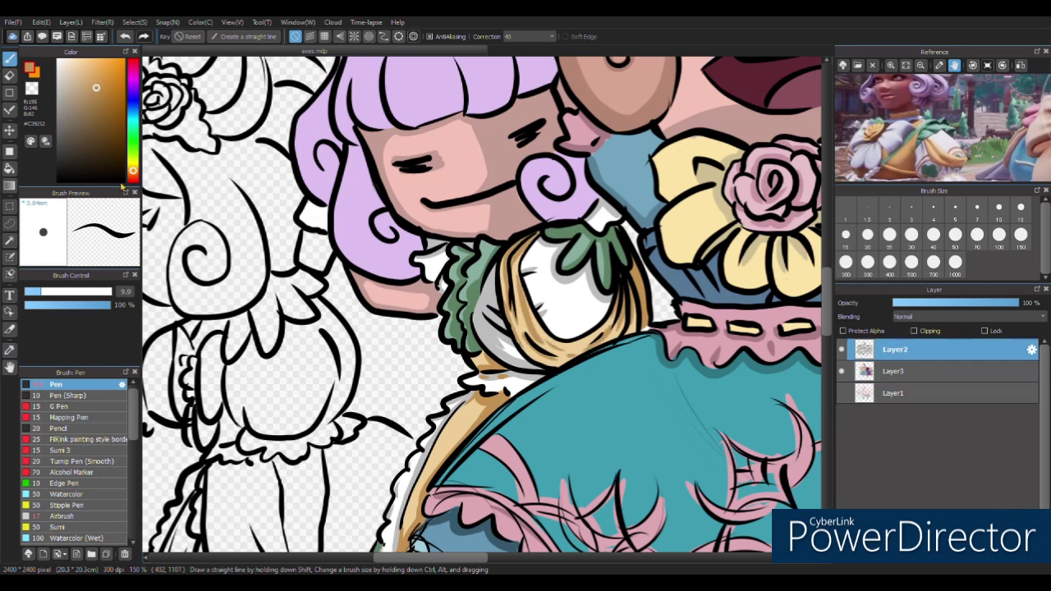
left_click_drag(535, 303, 538, 256)
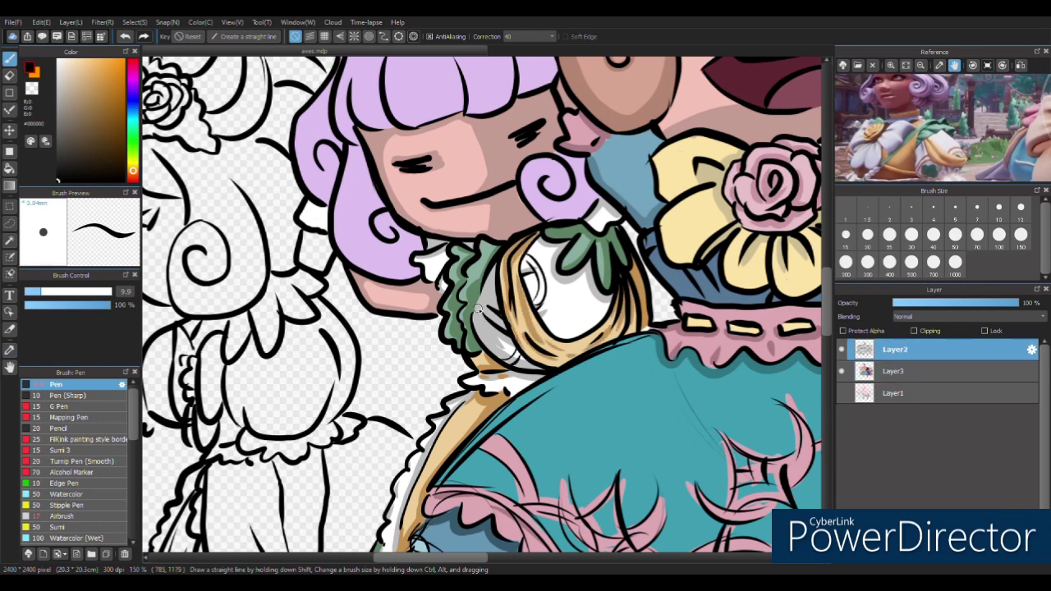
left_click(481, 319, "alt")
key("ctrl+Down")
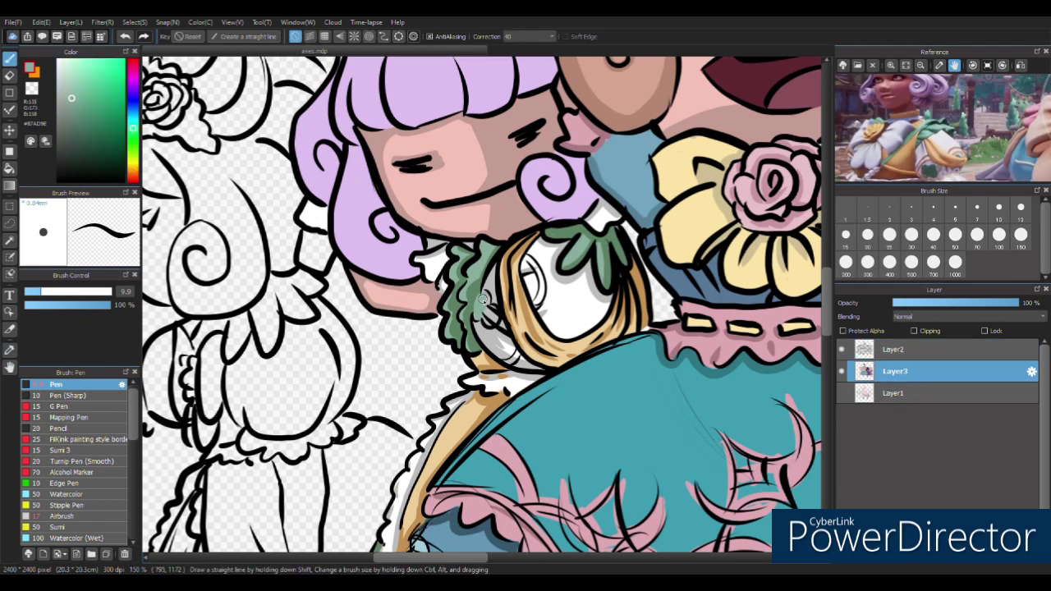
left_click(490, 312, "alt")
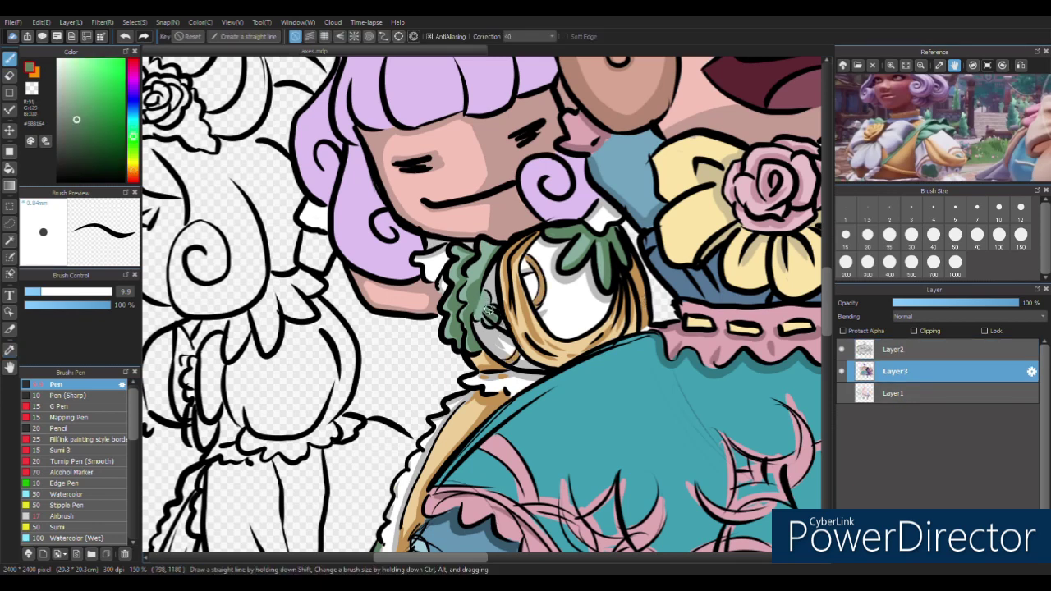
Step: Shade the lilac fringe, bun and side curls with darker lilac #B795CC, adding thin strand strokes
scroll(590, 322, "up", 2)
left_click(528, 147, "alt")
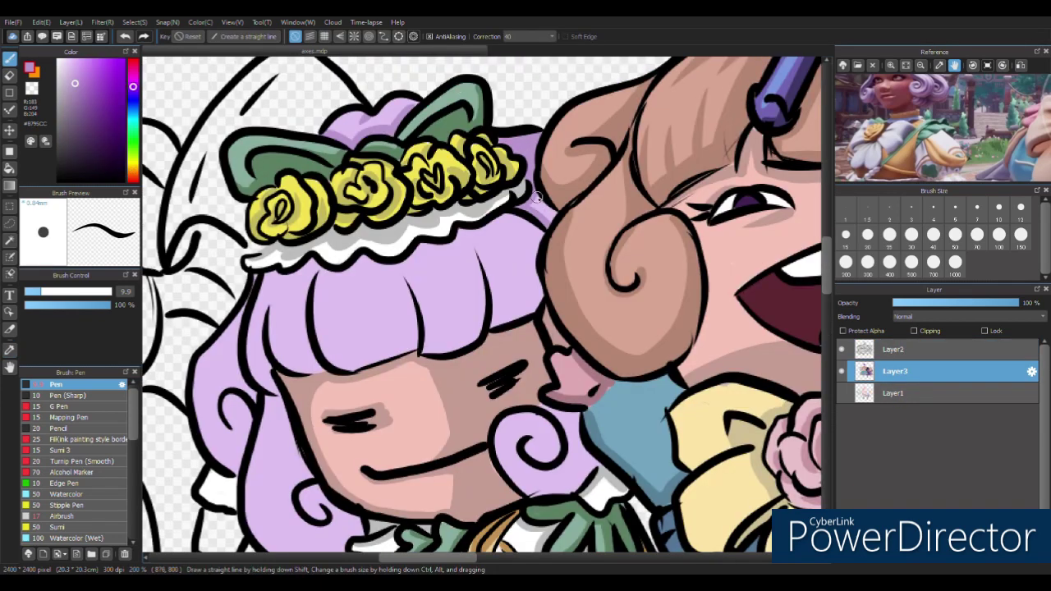
mouse_move(553, 337)
left_mouse_down()
mouse_move(493, 320)
mouse_move(483, 254)
mouse_move(403, 348)
left_mouse_up()
mouse_move(323, 369)
left_mouse_down()
mouse_move(269, 276)
mouse_move(431, 247)
mouse_move(510, 214)
left_mouse_up()
mouse_move(395, 271)
left_mouse_down()
mouse_move(378, 345)
mouse_move(267, 281)
left_mouse_up()
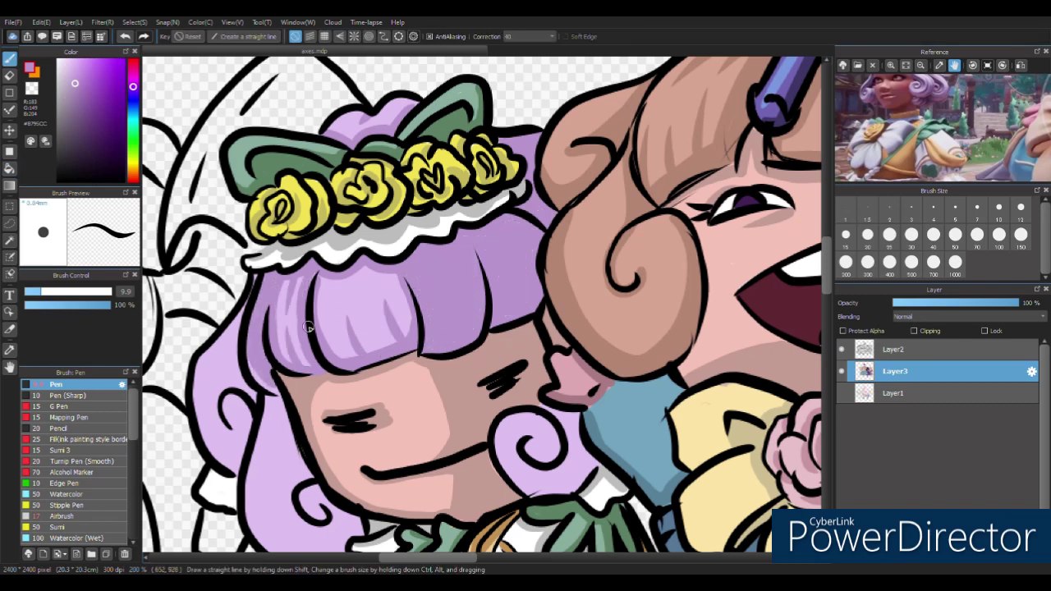
mouse_move(312, 411)
left_mouse_down()
mouse_move(361, 296)
mouse_move(349, 386)
mouse_move(345, 328)
mouse_move(408, 409)
left_mouse_up()
left_click_drag(331, 441, 403, 452)
mouse_move(303, 168)
left_mouse_down()
mouse_move(275, 263)
mouse_move(297, 332)
mouse_move(288, 361)
left_mouse_up()
Step: Repaint the skirt's green side panel light grey #DBDBDB, keeping and touching up dark green leaf patches
mouse_move(624, 296)
left_mouse_down()
mouse_move(601, 373)
mouse_move(640, 351)
mouse_move(597, 353)
mouse_move(579, 328)
left_mouse_up()
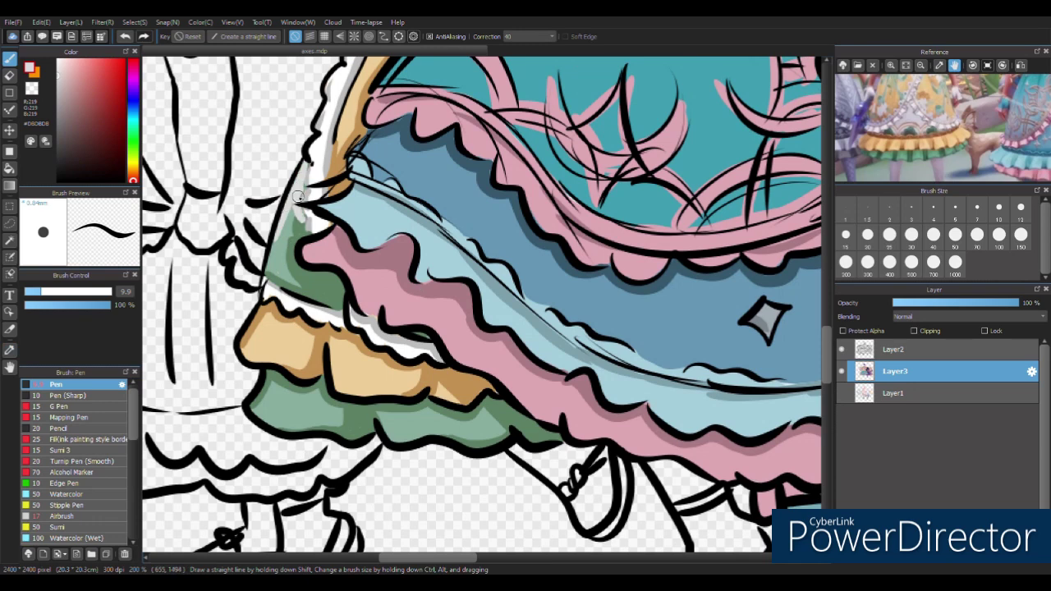
left_click_drag(311, 296, 319, 277)
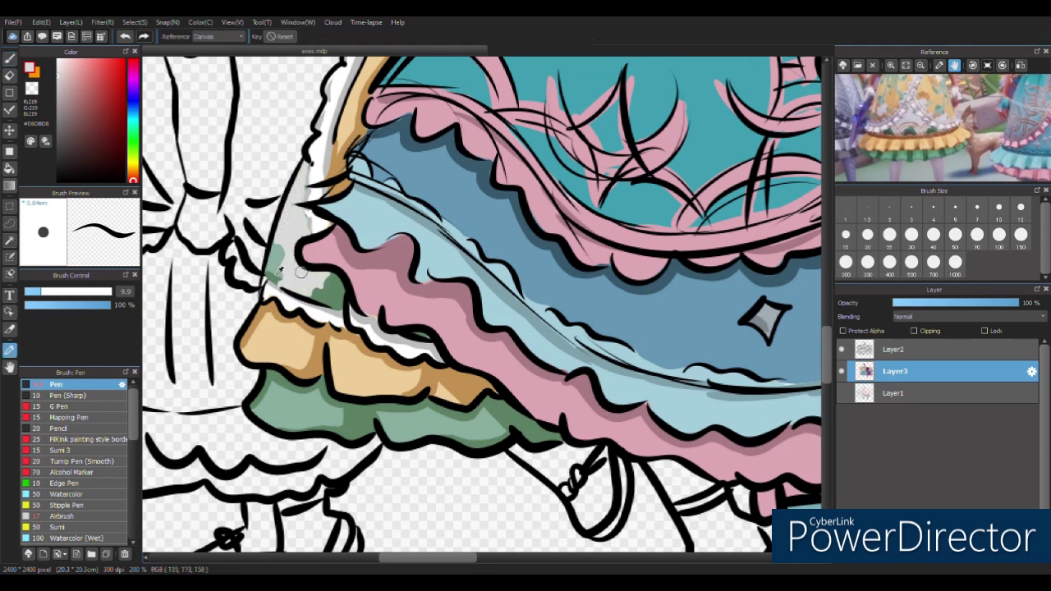
left_click(283, 264, "alt")
left_click_drag(276, 247, 280, 281)
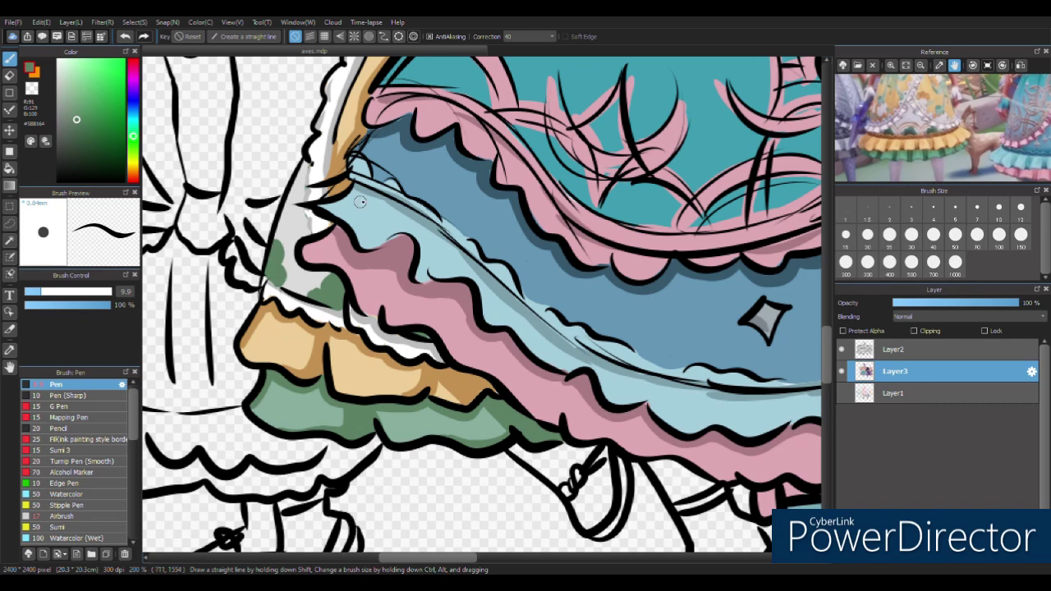
Step: Outline the panel's green patches in black on Layer2 and add black-outlined golden brown #C39252 strips between them
left_click(895, 349)
left_click_drag(275, 261, 325, 291)
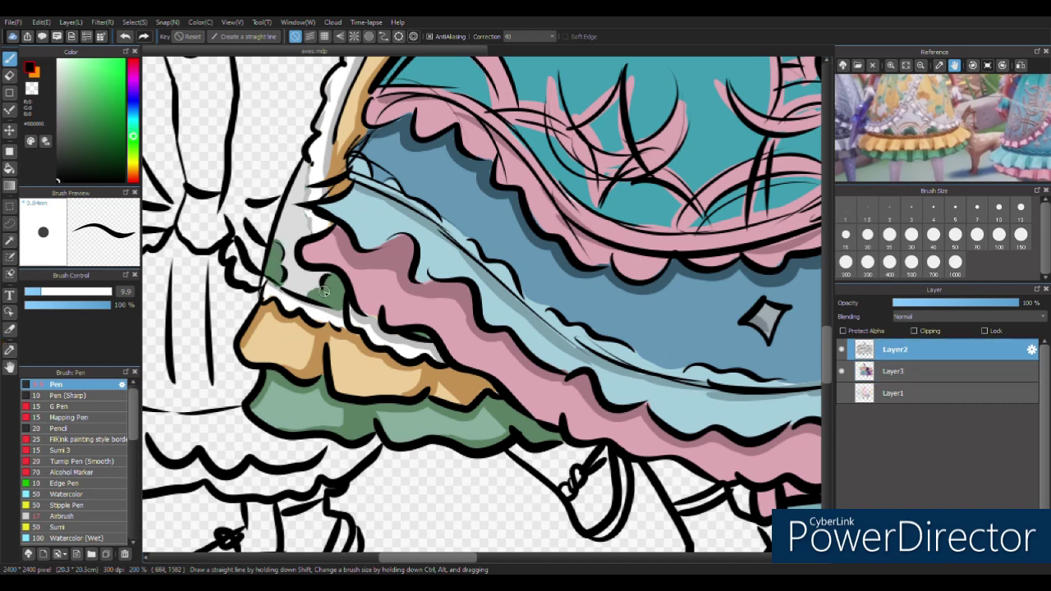
left_click(895, 371)
left_click_drag(283, 255, 289, 234)
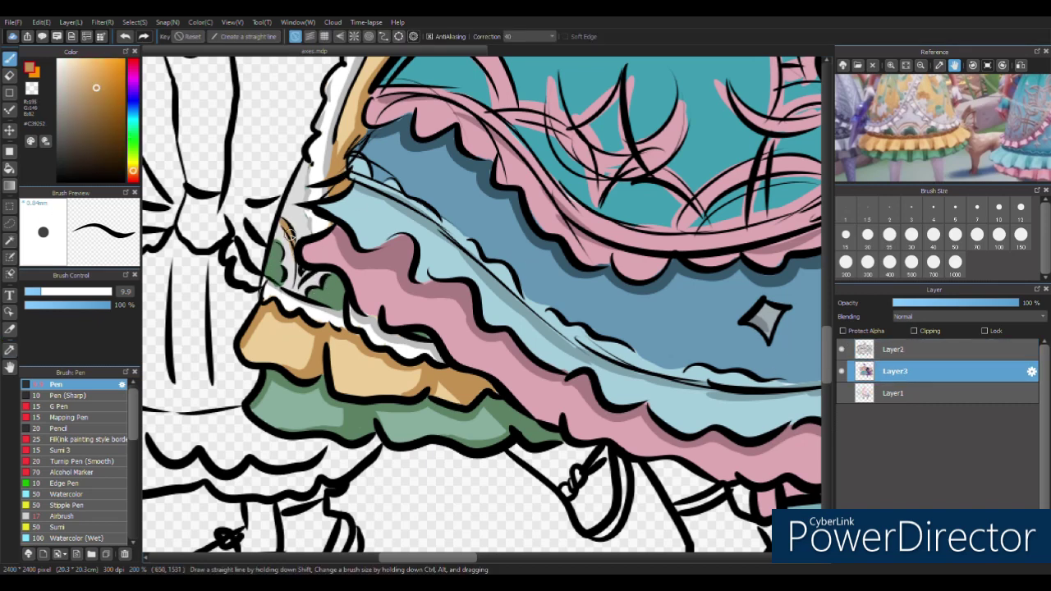
left_click(895, 349)
left_click(286, 202, "alt")
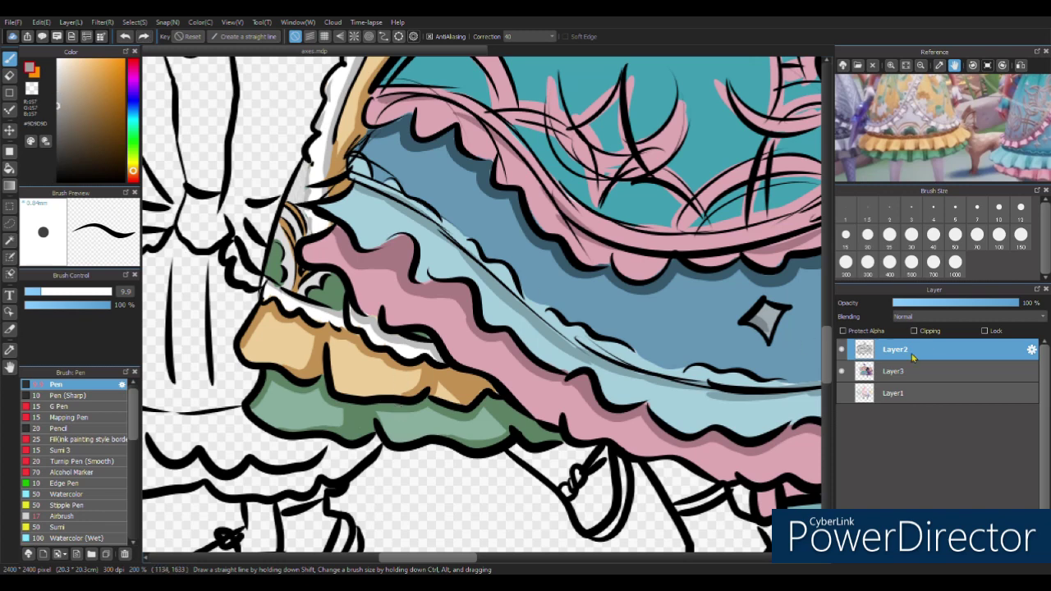
left_click(895, 371)
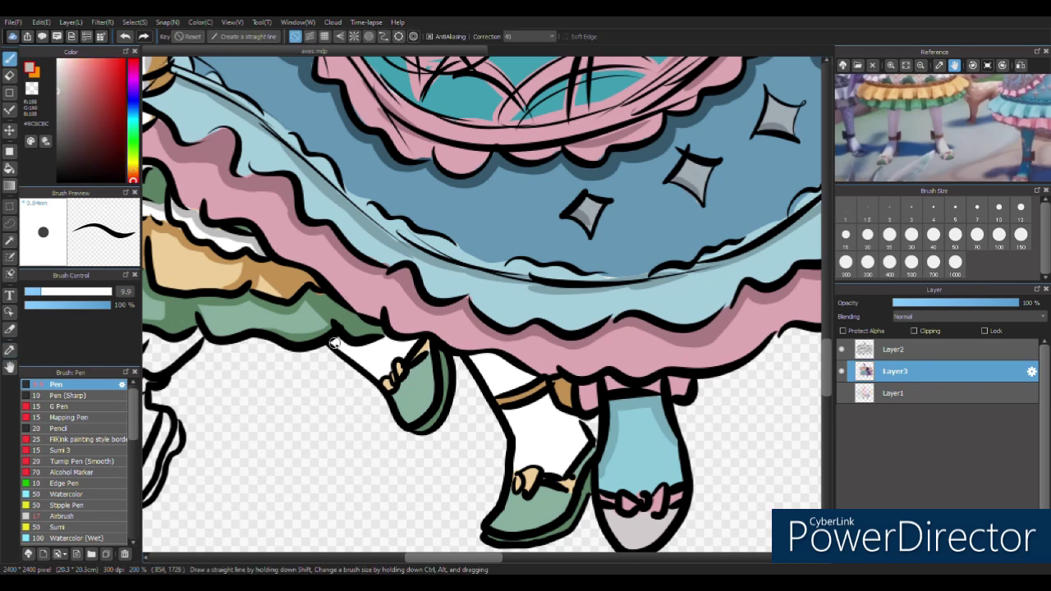
Step: Shade the white stockings with grey #BCBCBC beneath the skirt and touch up the golden brown leg band
left_click_drag(335, 343, 382, 346)
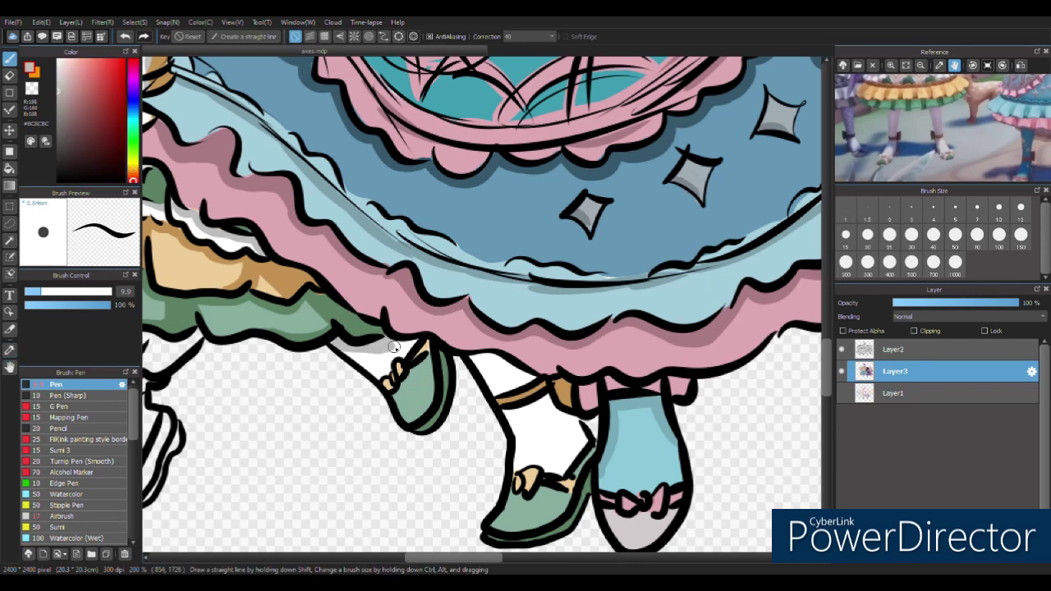
left_click_drag(477, 362, 536, 381)
mouse_move(585, 411)
left_mouse_down()
mouse_move(562, 476)
mouse_move(559, 444)
left_mouse_up()
left_click(569, 387, "alt")
mouse_move(569, 387)
left_mouse_down()
mouse_move(544, 389)
mouse_move(571, 391)
left_mouse_up()
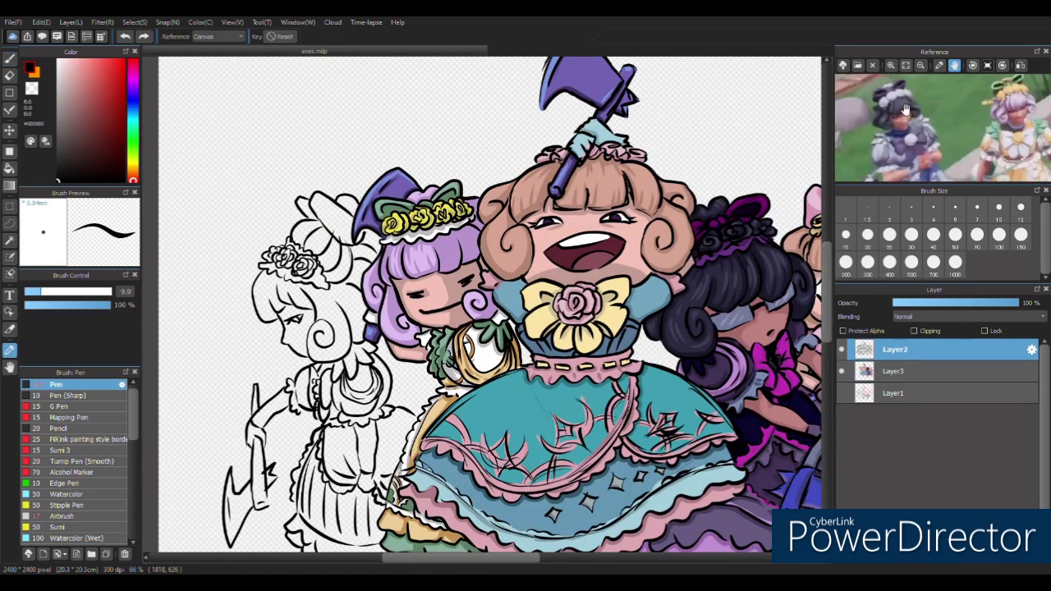
Step: Fill the leftmost girl's hair and bun on Layer3 with the slate grey #636470 sampled from the reference photo
left_click(875, 145, "alt")
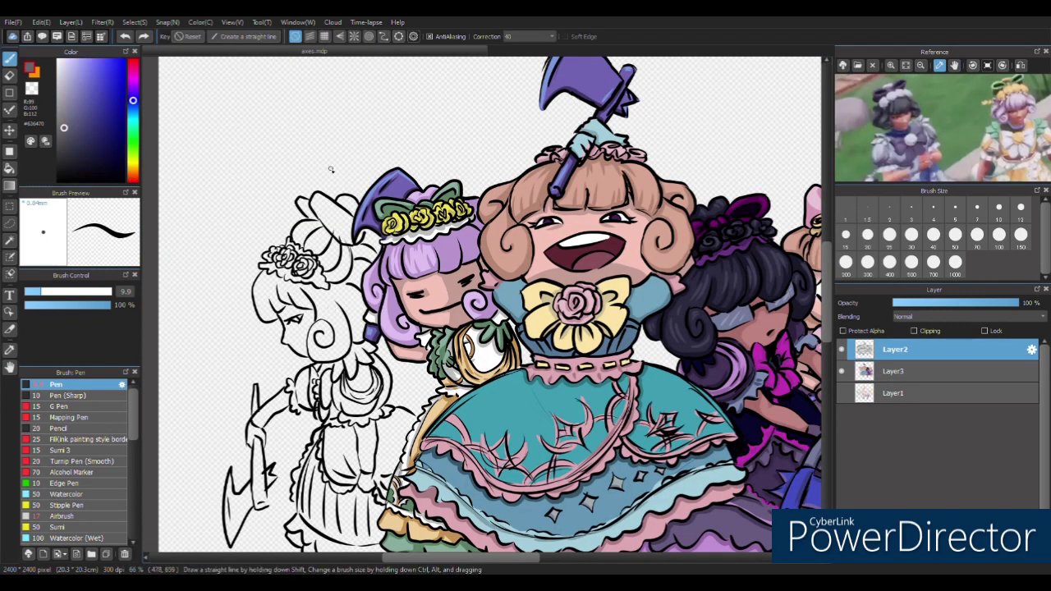
key("g")
key("ctrl+Down")
left_click(343, 205)
left_click(316, 246)
left_click(340, 271)
left_click(292, 308)
key("ctrl+z")
key("p")
scroll(317, 313, "up", 4)
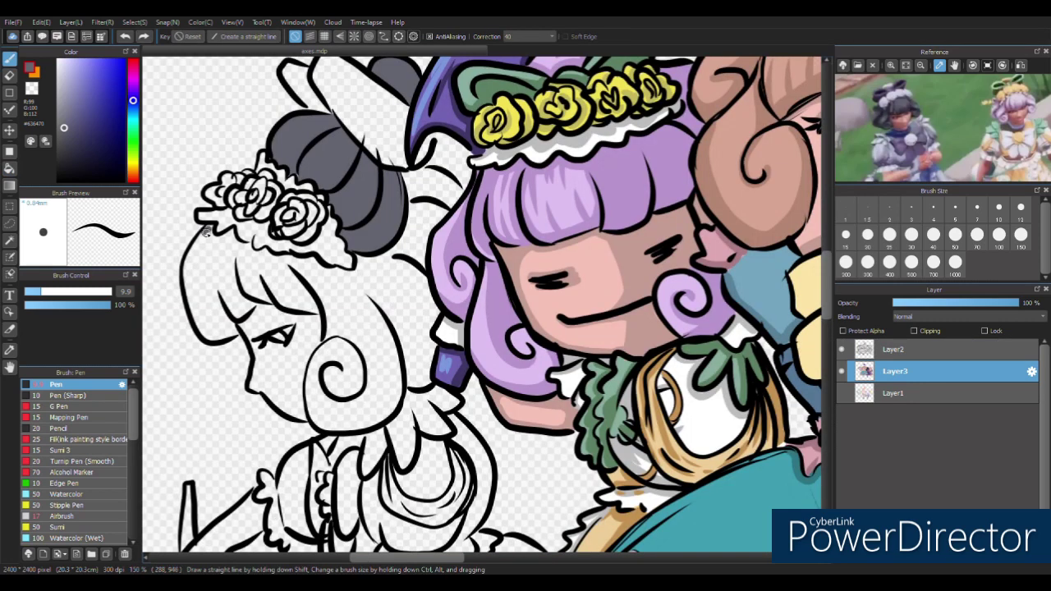
mouse_move(404, 172)
left_mouse_down()
mouse_move(455, 195)
mouse_move(460, 215)
left_mouse_up()
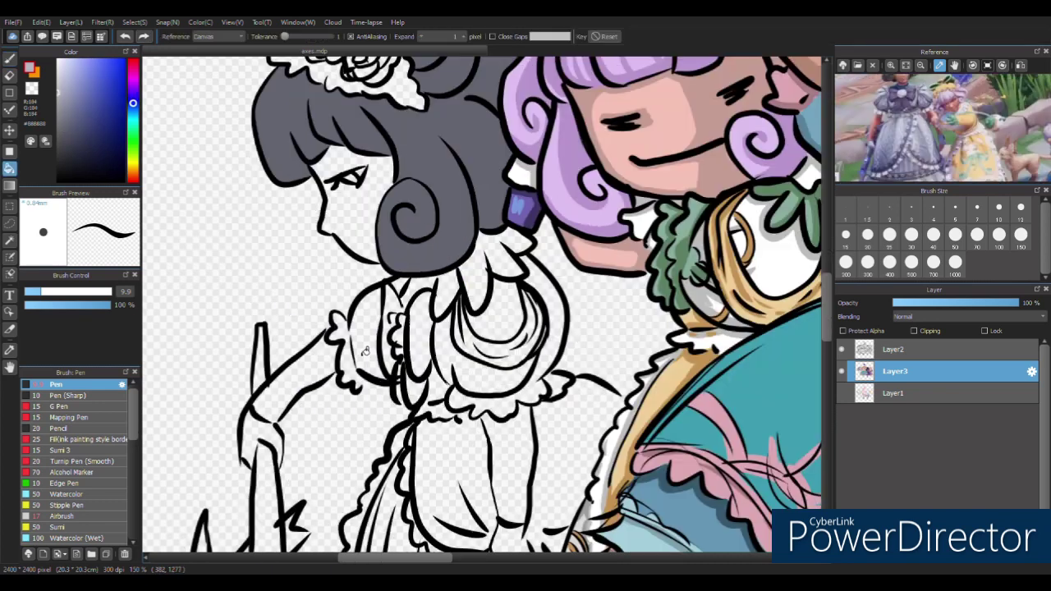
Step: Fill the leftmost girl's bodice, puff sleeves and apron overskirt with light grey #B8B8B8
mouse_move(361, 299)
left_mouse_down()
mouse_move(358, 357)
mouse_move(371, 340)
mouse_move(359, 373)
left_mouse_up()
mouse_move(404, 279)
left_mouse_down()
mouse_move(431, 302)
mouse_move(444, 379)
left_mouse_up()
mouse_move(448, 336)
left_mouse_down()
mouse_move(489, 390)
mouse_move(525, 374)
mouse_move(491, 373)
mouse_move(554, 339)
mouse_move(553, 300)
mouse_move(523, 257)
mouse_move(480, 321)
mouse_move(507, 339)
mouse_move(518, 317)
mouse_move(499, 285)
mouse_move(505, 329)
left_mouse_up()
left_click_drag(467, 429, 459, 344)
scroll(438, 316, "down", 3)
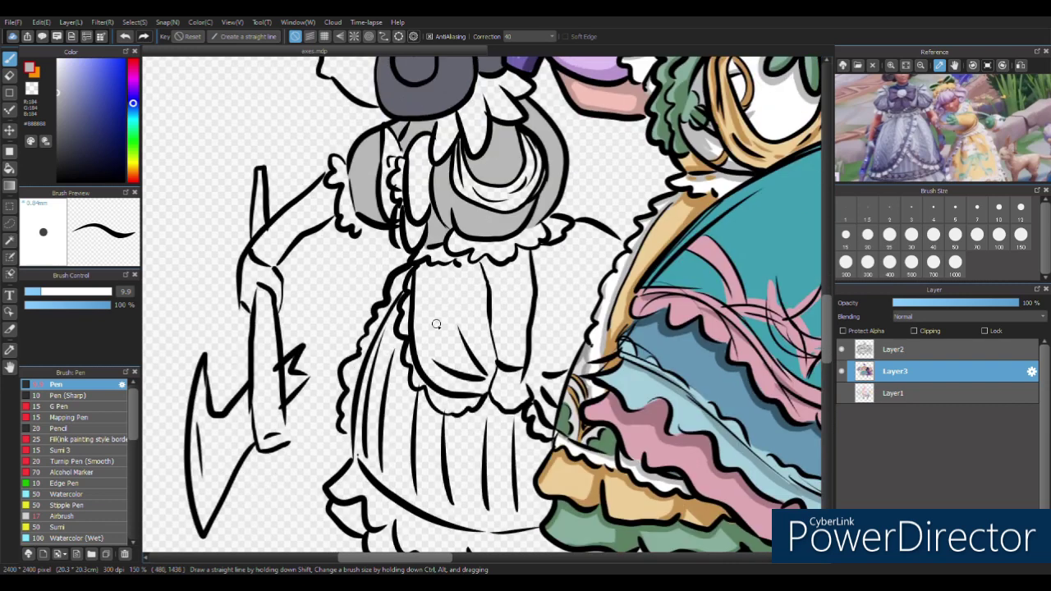
key("g")
left_click(612, 259)
left_click(455, 329)
Step: Paint both of her gloves muted purple #60587A
key("b")
mouse_move(499, 374)
left_mouse_down()
mouse_move(511, 398)
mouse_move(508, 386)
left_mouse_up()
left_click_drag(244, 299, 278, 282)
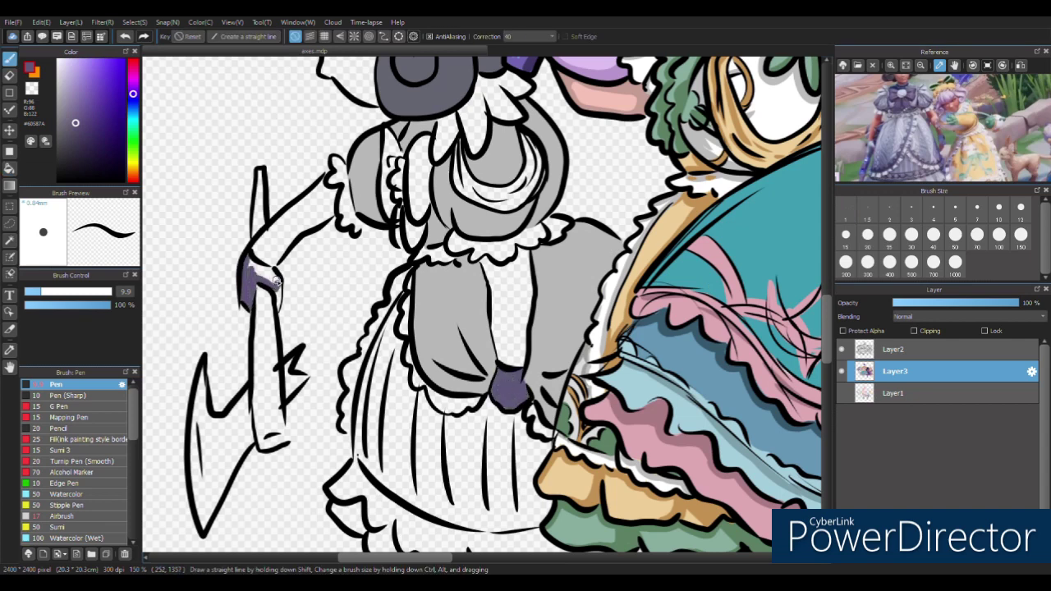
Step: Fill her arms and face with pink skin tone #F5C2B7 and colour the iris dark red
key("g")
left_click(308, 210)
scroll(308, 211, "up", 5)
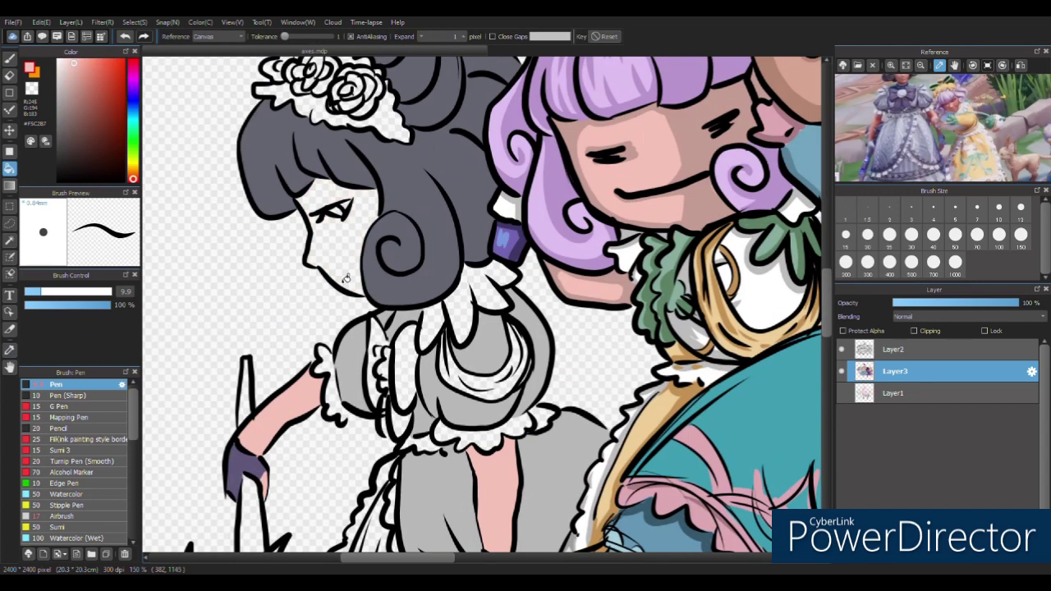
left_click(342, 238)
left_click(333, 212)
left_click(386, 156, "alt")
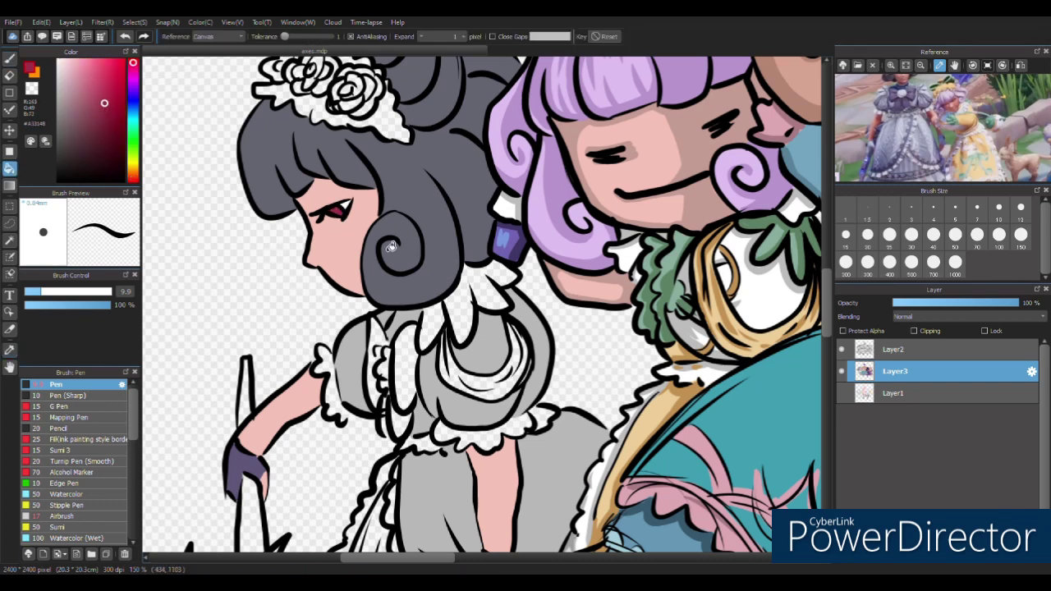
Step: Fill the headdress dark grey and paint its roses, the collar, sleeve ruffles and apron trim white
scroll(395, 230, "up", 3)
left_click(394, 231)
left_click(347, 155)
key("p")
left_click(286, 150, "alt")
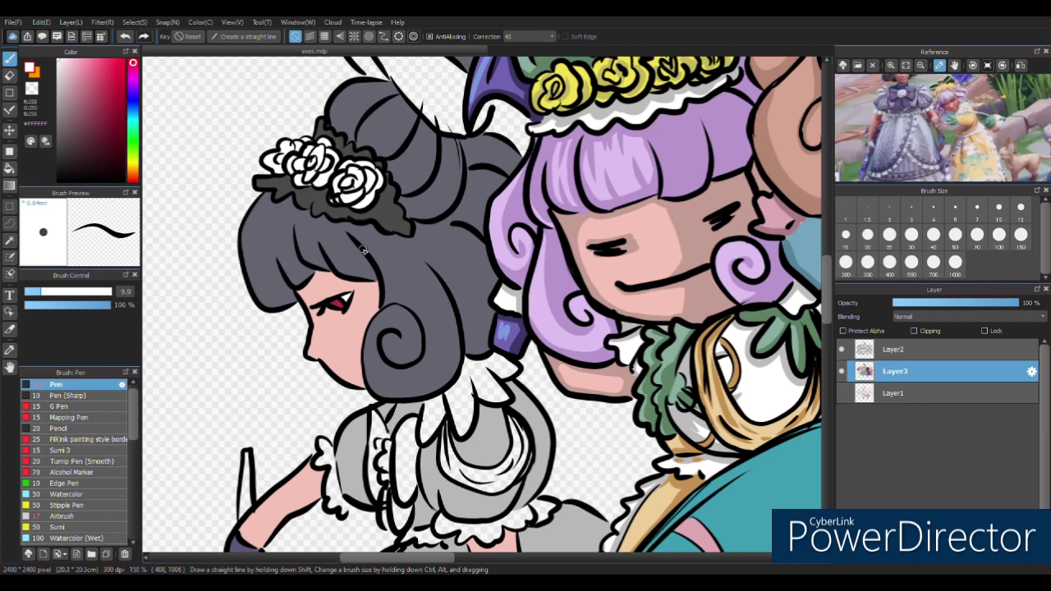
scroll(364, 250, "down", 4)
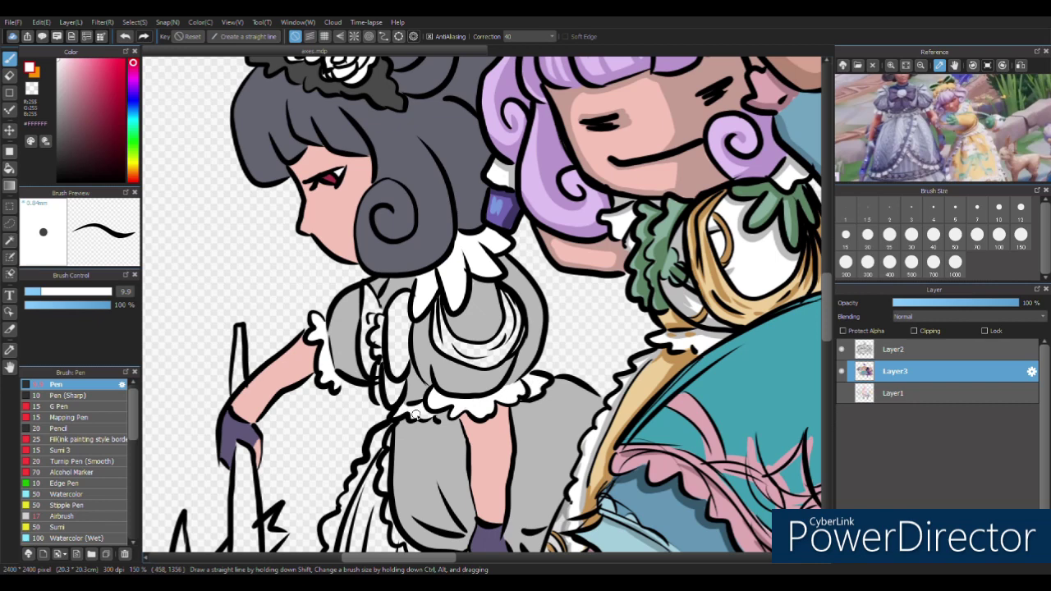
scroll(413, 415, "down", 3)
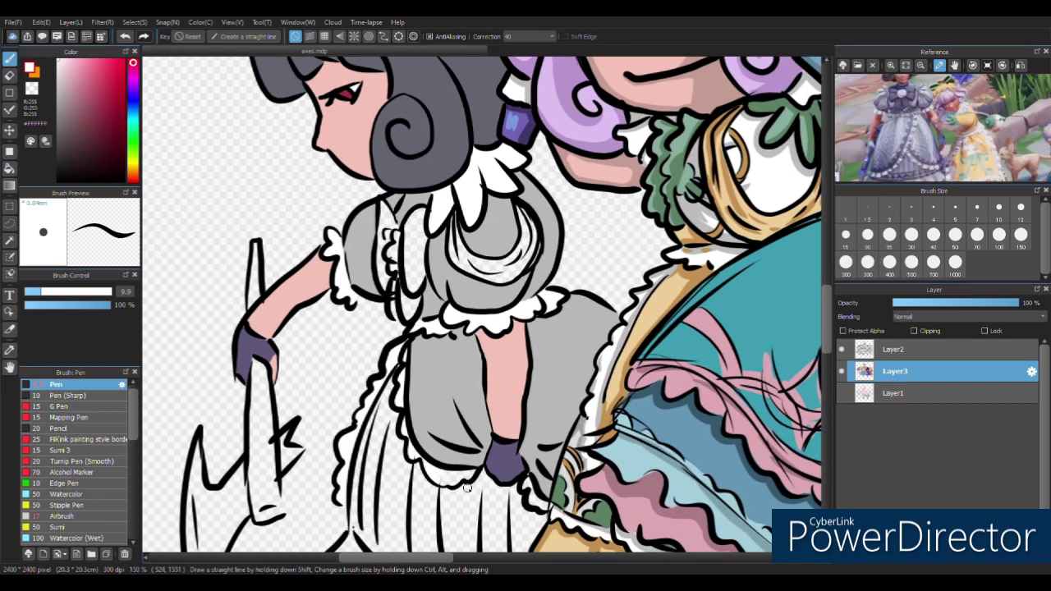
Step: On Layer2, draw thin black swirl, grain and scale patterns over the grey apron, bodice and sleeves; fill the sleeve's inner drape white
scroll(942, 128, "up", 3)
left_click(953, 65)
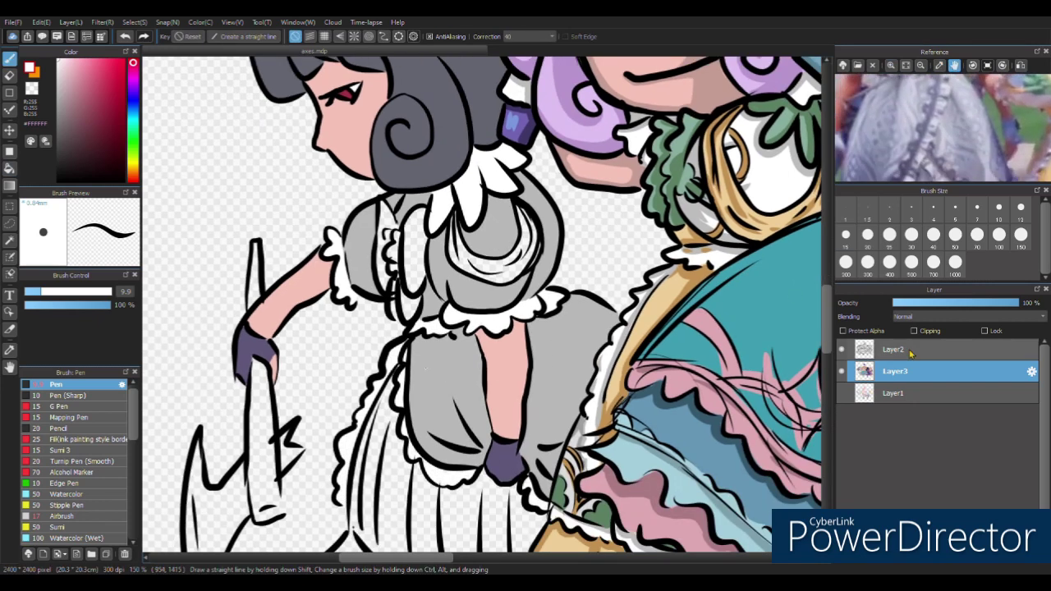
left_click(895, 349)
left_click_drag(474, 336, 483, 427)
left_click_drag(588, 386, 528, 320)
mouse_move(539, 361)
left_mouse_down()
mouse_move(566, 370)
mouse_move(550, 394)
mouse_move(575, 386)
mouse_move(534, 376)
left_mouse_up()
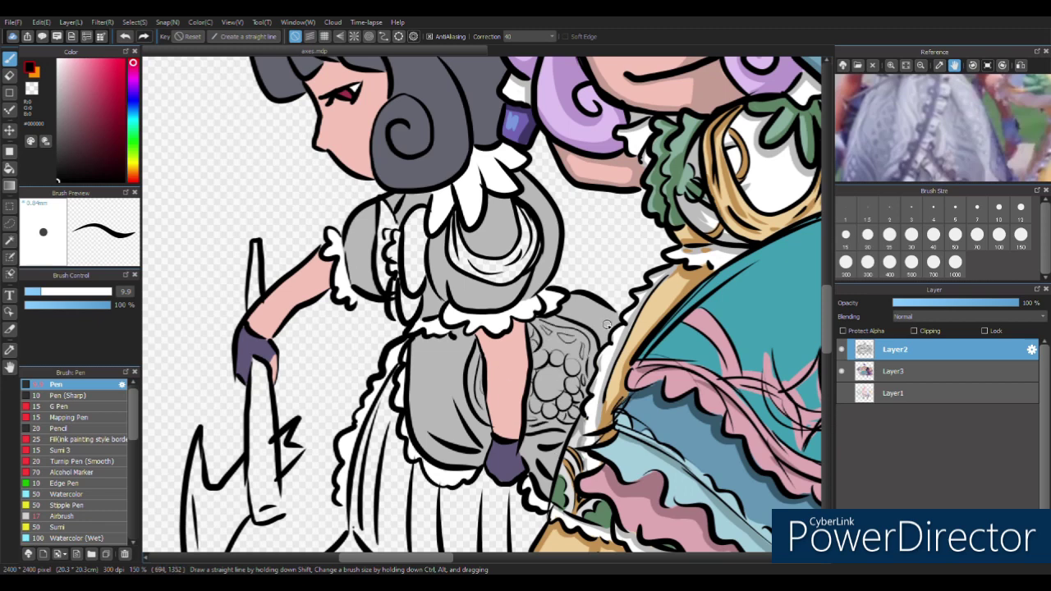
left_click_drag(469, 355, 441, 408)
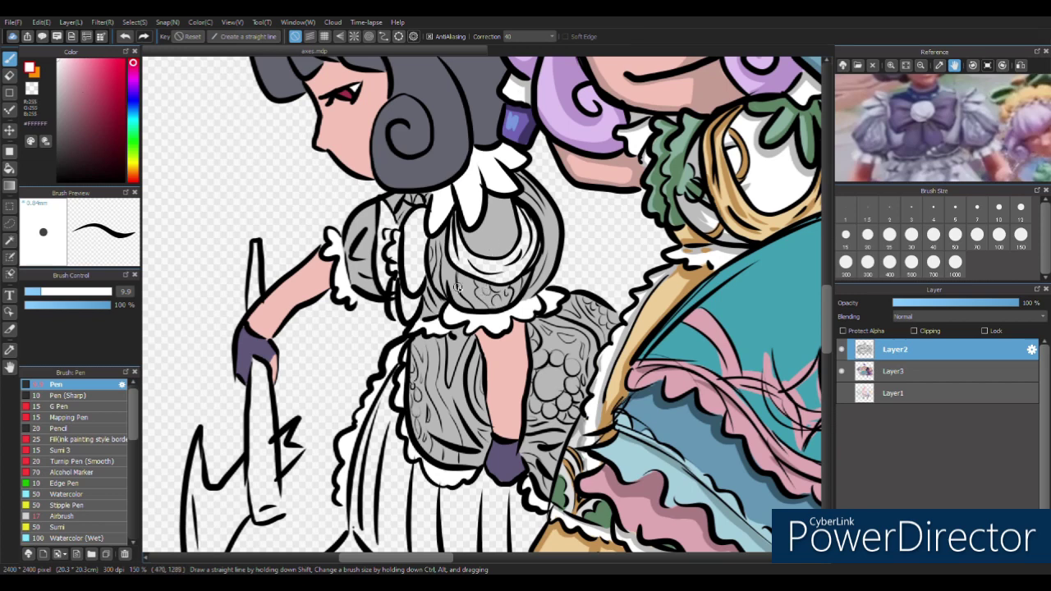
key("g")
left_click(505, 325)
key("b")
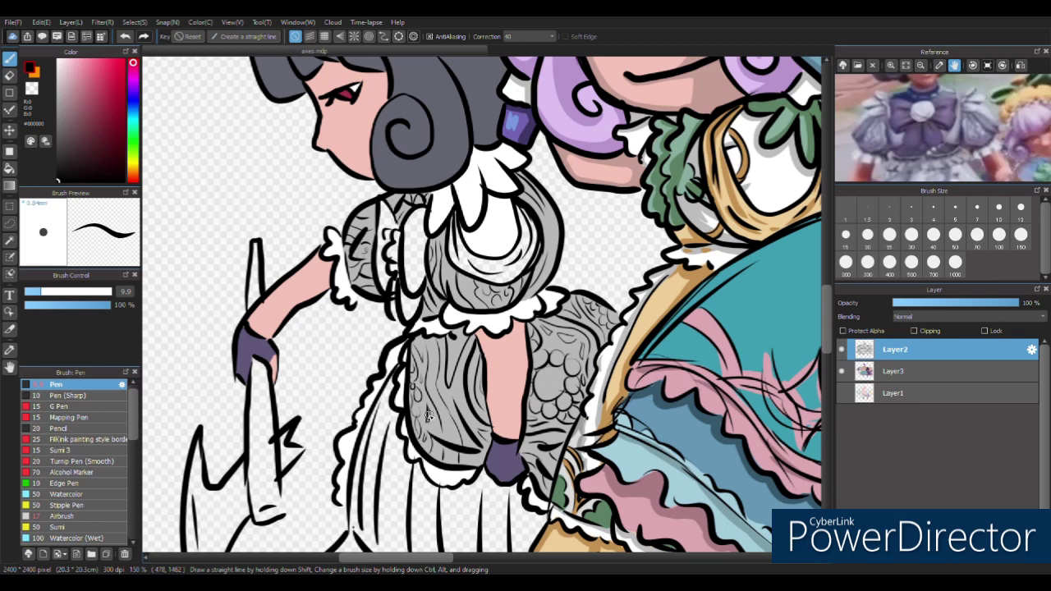
Step: On Layer3, paint the bodice bow and ribbons purple and the outer folds of the sleeve drape greyish lilac
left_click(426, 416, "alt")
mouse_move(411, 210)
left_mouse_down()
mouse_move(402, 284)
mouse_move(417, 297)
left_mouse_up()
left_click(992, 133)
mouse_move(453, 216)
left_mouse_down()
mouse_move(462, 260)
mouse_move(509, 281)
mouse_move(532, 234)
left_mouse_up()
left_click_drag(485, 379, 471, 259)
left_click(955, 65)
left_click_drag(928, 123, 910, 107)
key("ctrl+z")
Step: Paint the pleated skirt below the apron greyish lilac #918DA5 with alternating lighter and darker stripes along the folds
left_click_drag(337, 375, 339, 398)
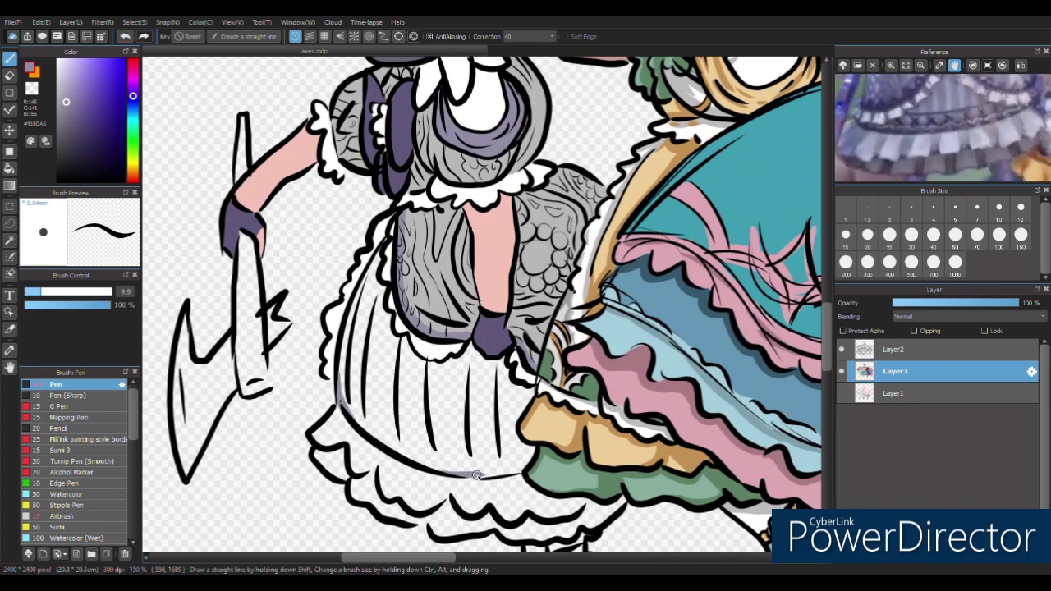
left_click_drag(476, 475, 525, 471)
mouse_move(353, 403)
left_mouse_down()
mouse_move(364, 284)
mouse_move(387, 240)
left_mouse_up()
left_click(386, 380, "alt")
mouse_move(361, 427)
left_mouse_down()
mouse_move(374, 259)
mouse_move(384, 377)
left_mouse_up()
left_click_drag(386, 444, 384, 339)
left_click_drag(422, 460, 420, 355)
left_click_drag(476, 472, 472, 380)
mouse_move(509, 469)
left_mouse_down()
mouse_move(507, 366)
mouse_move(528, 390)
left_mouse_up()
left_click(386, 427, "alt")
mouse_move(366, 316)
left_mouse_down()
mouse_move(377, 423)
mouse_move(384, 346)
left_mouse_up()
left_click_drag(440, 465, 434, 370)
left_click_drag(481, 478, 474, 349)
left_click_drag(519, 466, 514, 386)
left_click_drag(376, 289, 366, 263)
left_click_drag(402, 381, 393, 320)
Step: Touch up the apron's edge and draw a crisscross lace band along the skirt's hem in purple #60587A
left_click(403, 226, "alt")
left_click_drag(402, 215, 398, 271)
left_click_drag(396, 267, 468, 339)
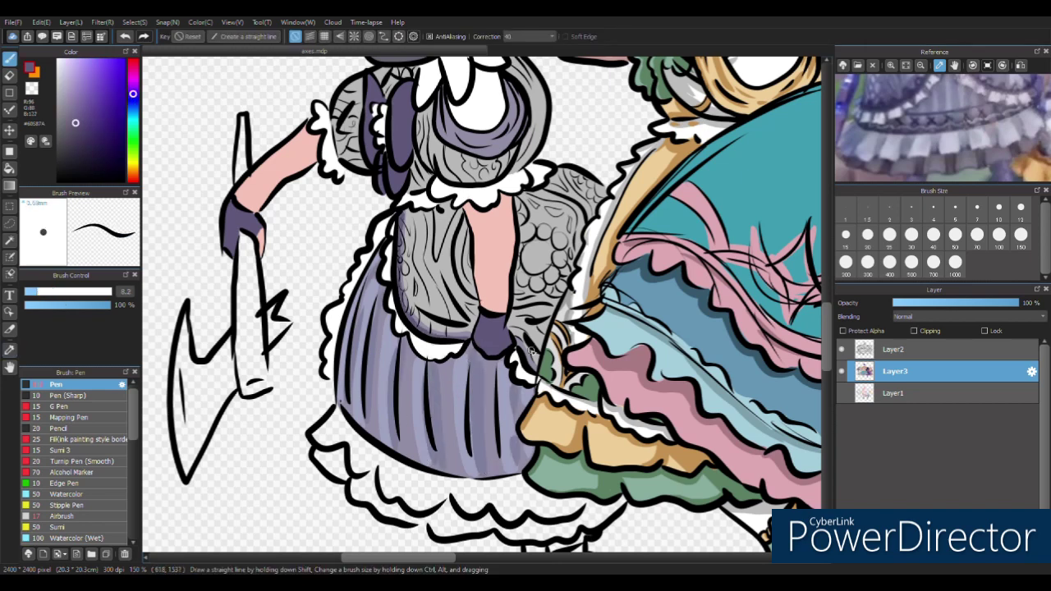
mouse_move(352, 398)
left_mouse_down()
mouse_move(474, 479)
mouse_move(530, 465)
left_mouse_up()
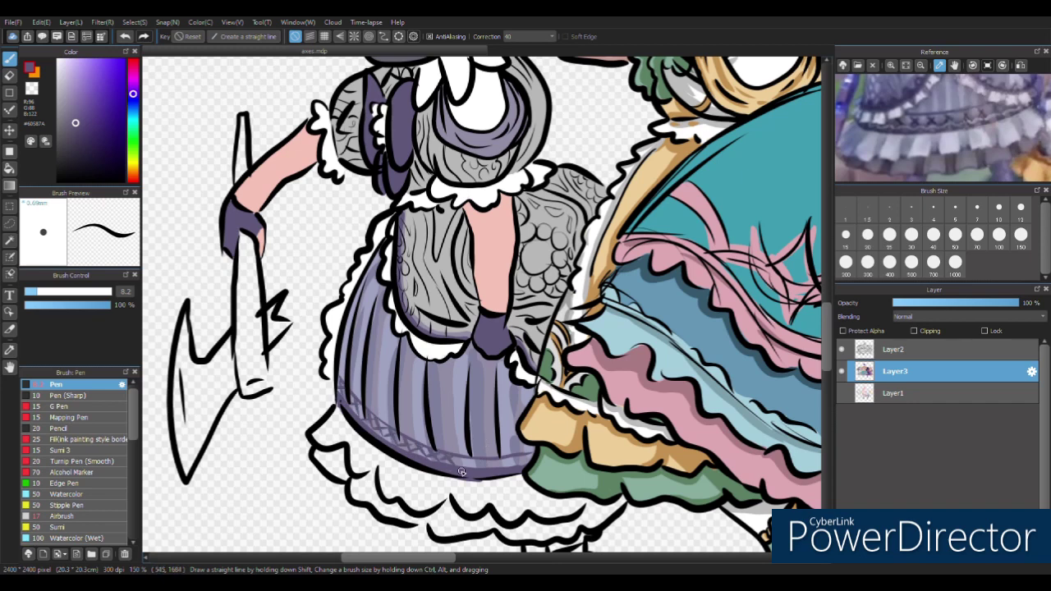
Step: Fill the hem ruffles beneath the skirt with pale lavender and shade their folds with grey-blue #81859B
left_click(899, 158)
key("g")
left_click(410, 493)
key("b")
mouse_move(332, 400)
left_mouse_down()
mouse_move(361, 443)
mouse_move(521, 474)
mouse_move(585, 508)
left_mouse_up()
mouse_move(316, 435)
left_mouse_down()
mouse_move(410, 508)
mouse_move(551, 520)
left_mouse_up()
left_click_drag(507, 482, 520, 491)
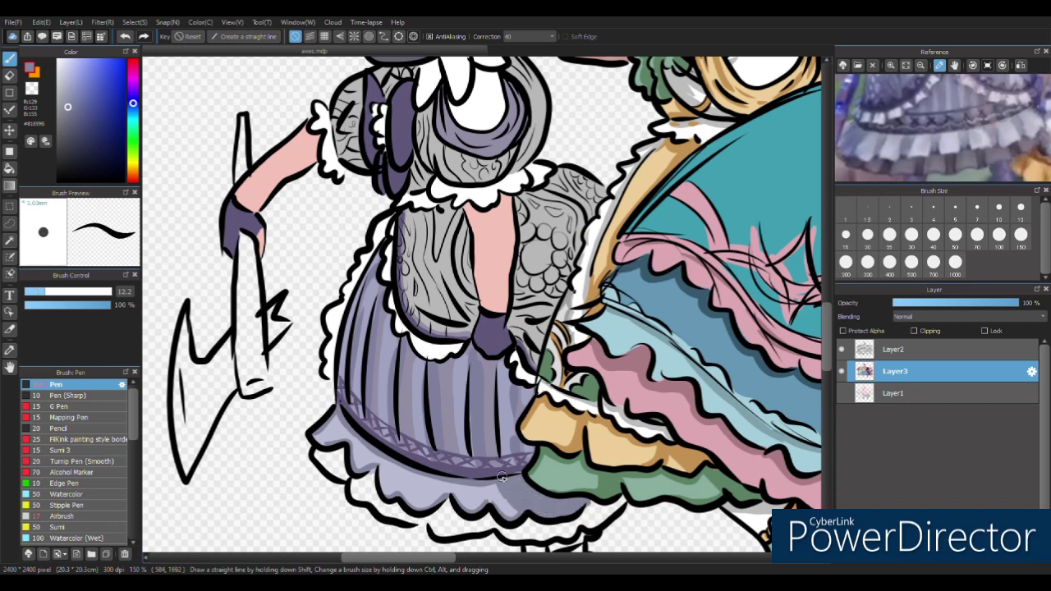
left_click(335, 479, "alt")
mouse_move(317, 450)
left_mouse_down()
mouse_move(377, 506)
mouse_move(474, 526)
mouse_move(551, 534)
mouse_move(625, 497)
left_mouse_up()
left_click(562, 535, "alt")
mouse_move(561, 535)
left_mouse_down()
mouse_move(611, 505)
mouse_move(493, 525)
mouse_move(386, 503)
mouse_move(342, 455)
left_mouse_up()
mouse_move(374, 230)
left_mouse_down()
mouse_move(345, 362)
mouse_move(443, 448)
left_mouse_up()
Step: Shade the patterned grey apron, bodice and puff sleeves with darker grey #8F8F8F
left_click(362, 280, "alt")
left_click(345, 361, "alt")
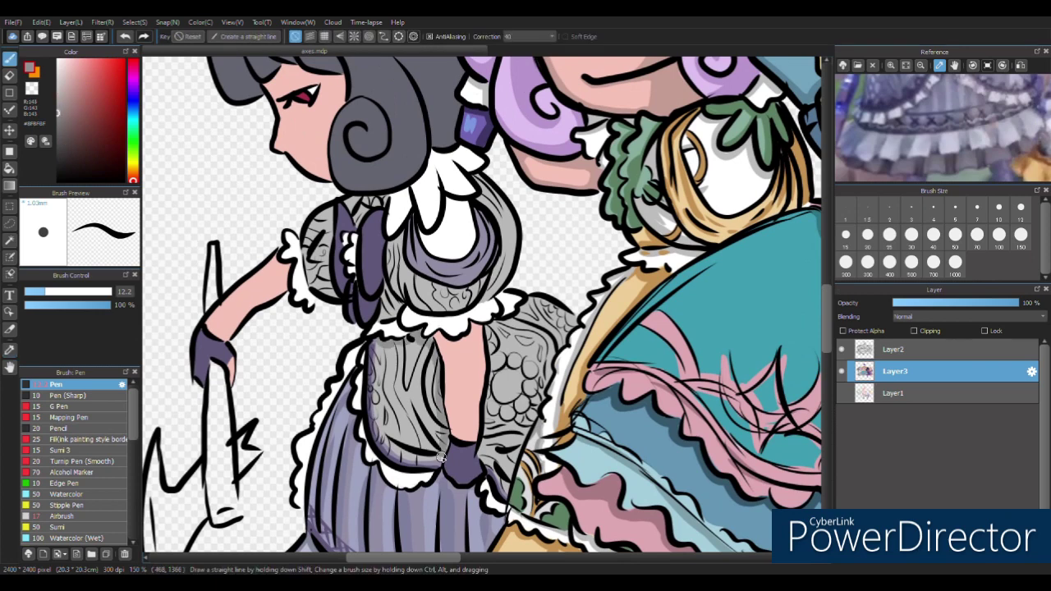
mouse_move(529, 302)
left_mouse_down()
mouse_move(546, 341)
mouse_move(394, 400)
mouse_move(415, 432)
left_mouse_up()
mouse_move(485, 454)
left_mouse_down()
mouse_move(509, 467)
mouse_move(550, 320)
mouse_move(541, 392)
left_mouse_up()
left_click_drag(389, 321, 384, 286)
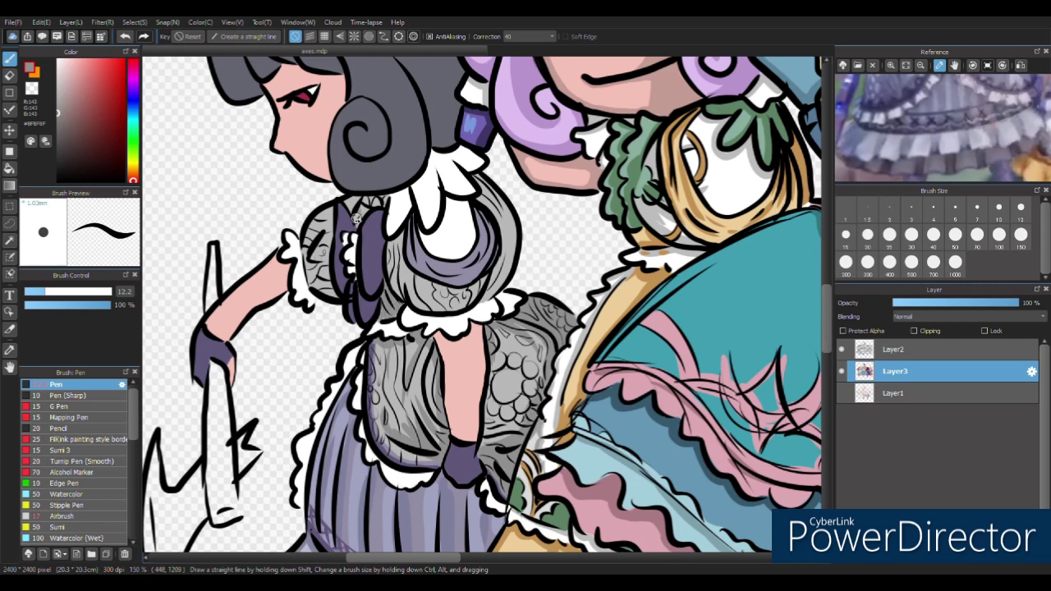
left_click_drag(332, 205, 319, 247)
mouse_move(391, 257)
left_mouse_down()
mouse_move(496, 267)
mouse_move(421, 308)
left_mouse_up()
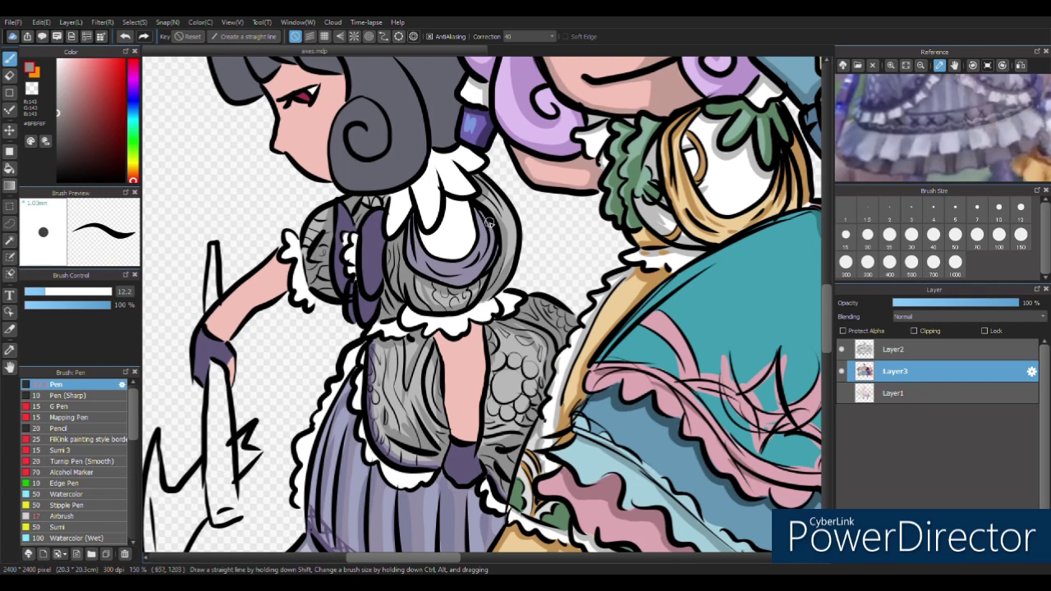
Step: Shade the purple bodice ribbons and both gloves with dark purple #3F3657
left_click(380, 232, "alt")
left_click_drag(351, 283, 383, 212)
left_click_drag(210, 357, 201, 335)
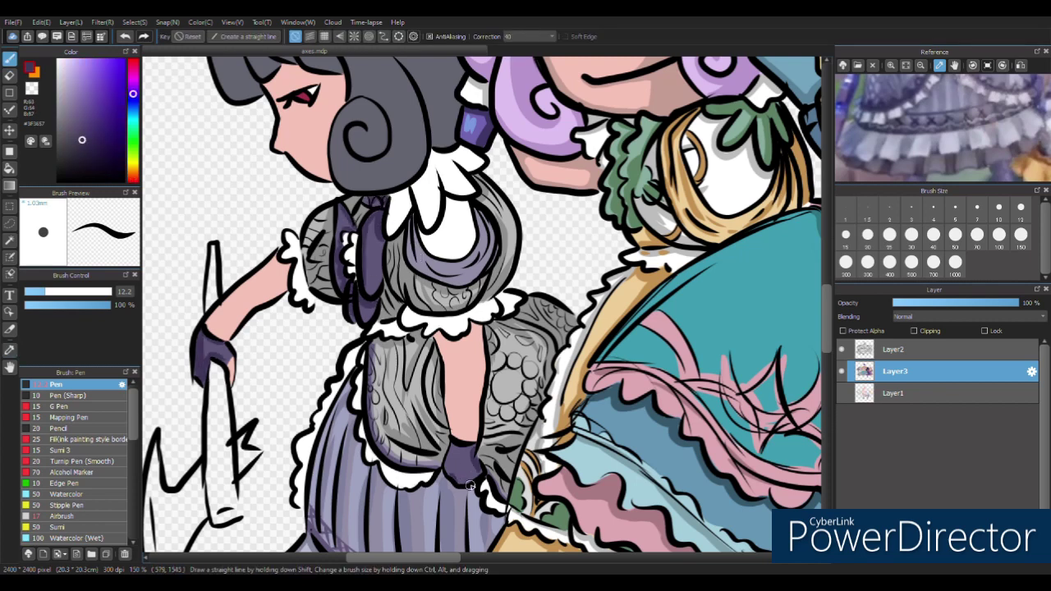
Step: Shade both arms and the side of the face under the hair with darker skin tone #C59C93
left_click(481, 409, "alt")
mouse_move(484, 333)
left_mouse_down()
mouse_move(437, 337)
mouse_move(480, 337)
mouse_move(481, 421)
left_mouse_up()
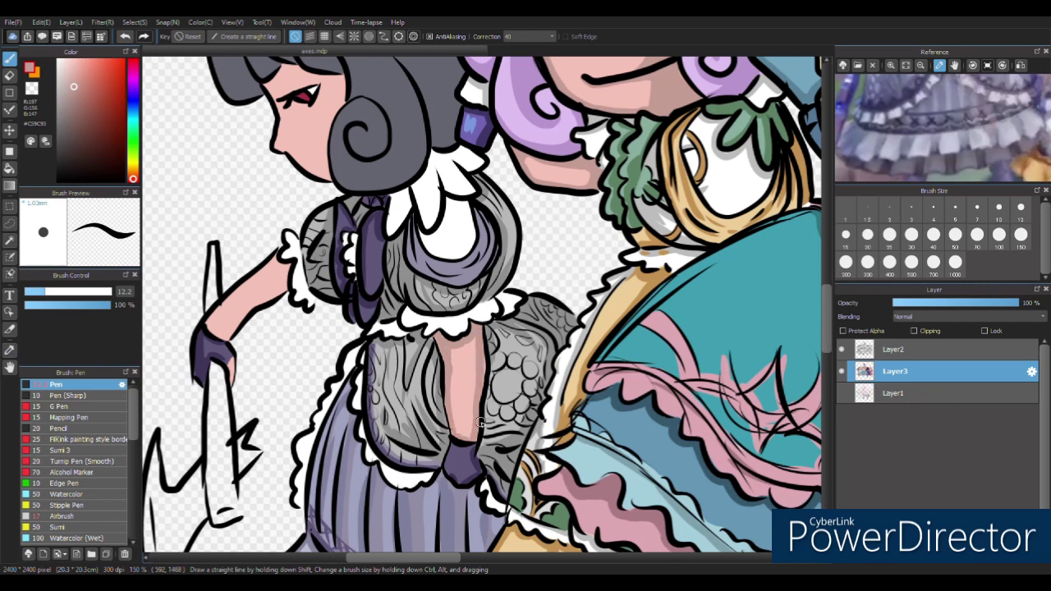
mouse_move(208, 327)
left_mouse_down()
mouse_move(275, 261)
mouse_move(263, 275)
left_mouse_up()
left_click_drag(246, 314, 287, 263)
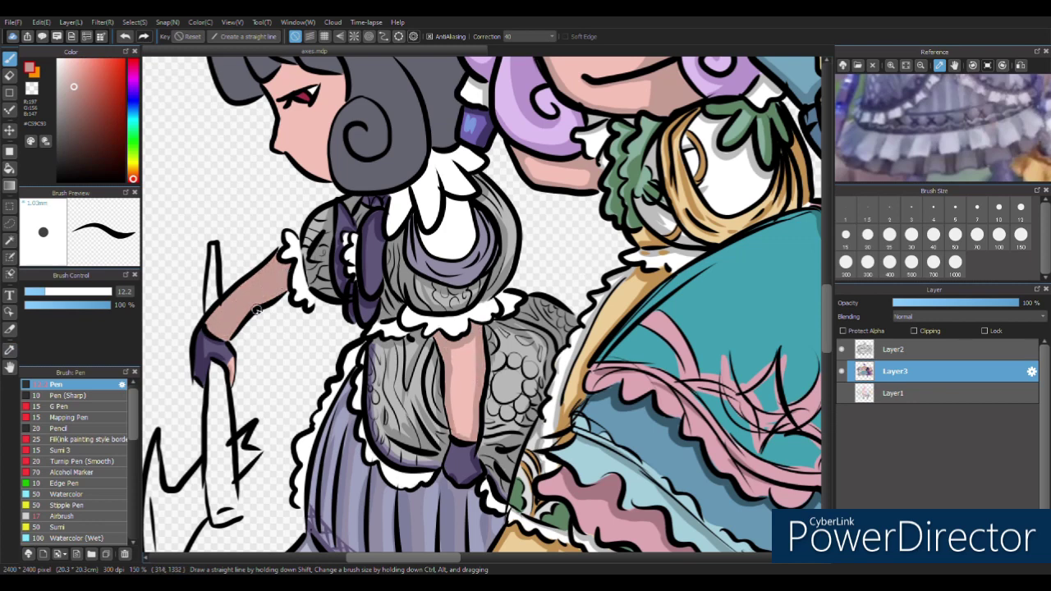
left_click(236, 302, "alt")
left_click_drag(236, 301, 231, 445)
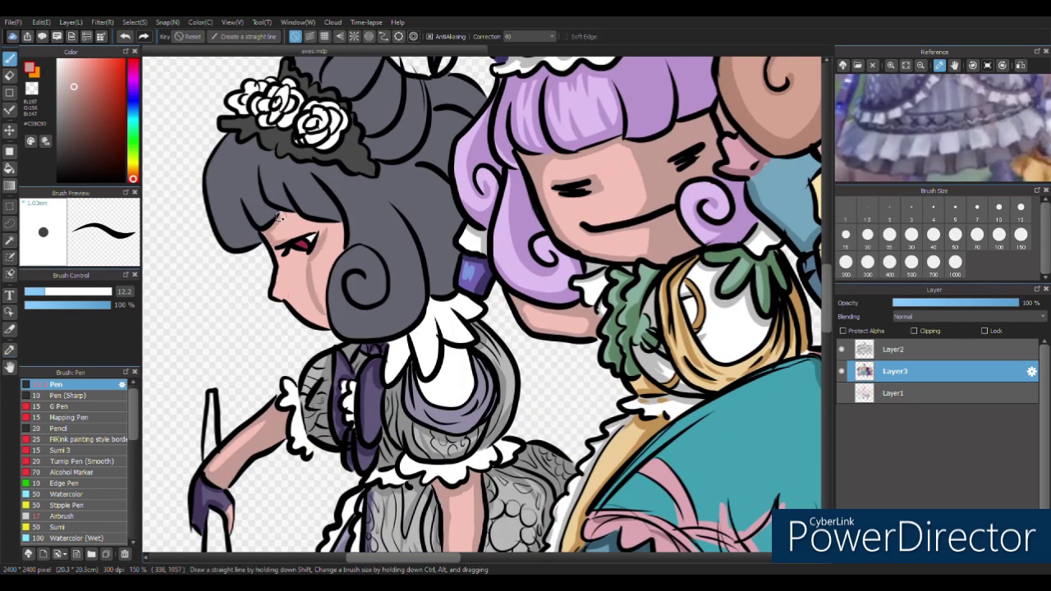
left_click(308, 231, "alt")
left_click_drag(310, 234, 333, 313)
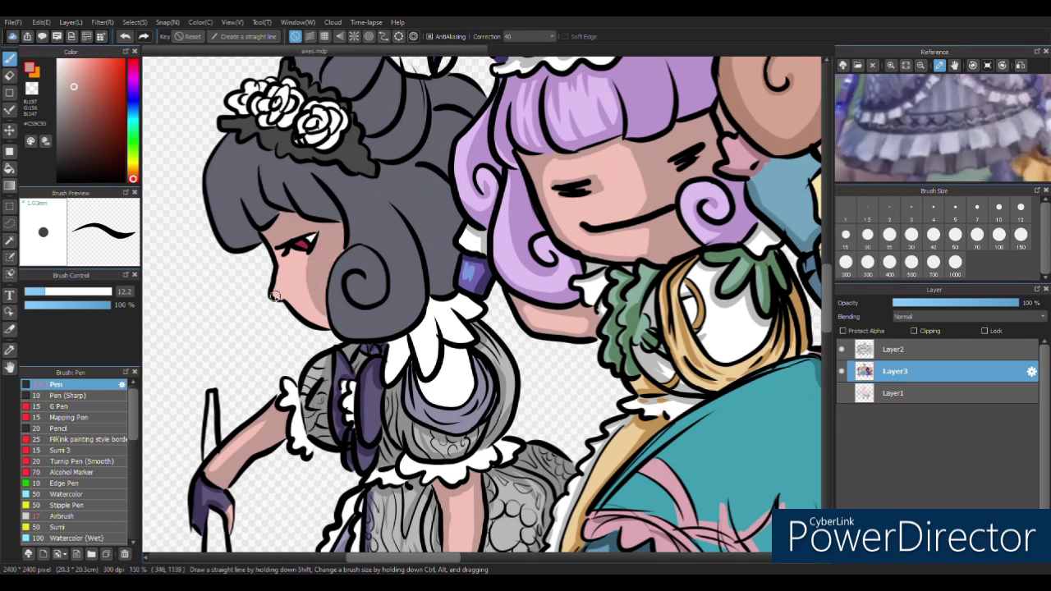
Step: Shade the slate grey fringe and side curl with dark grey #414146 strand strokes
left_click(352, 255, "alt")
left_click_drag(262, 186, 227, 238)
mouse_move(283, 163)
left_mouse_down()
mouse_move(255, 222)
mouse_move(324, 222)
left_mouse_up()
left_click_drag(243, 209, 232, 236)
left_click_drag(261, 172, 236, 220)
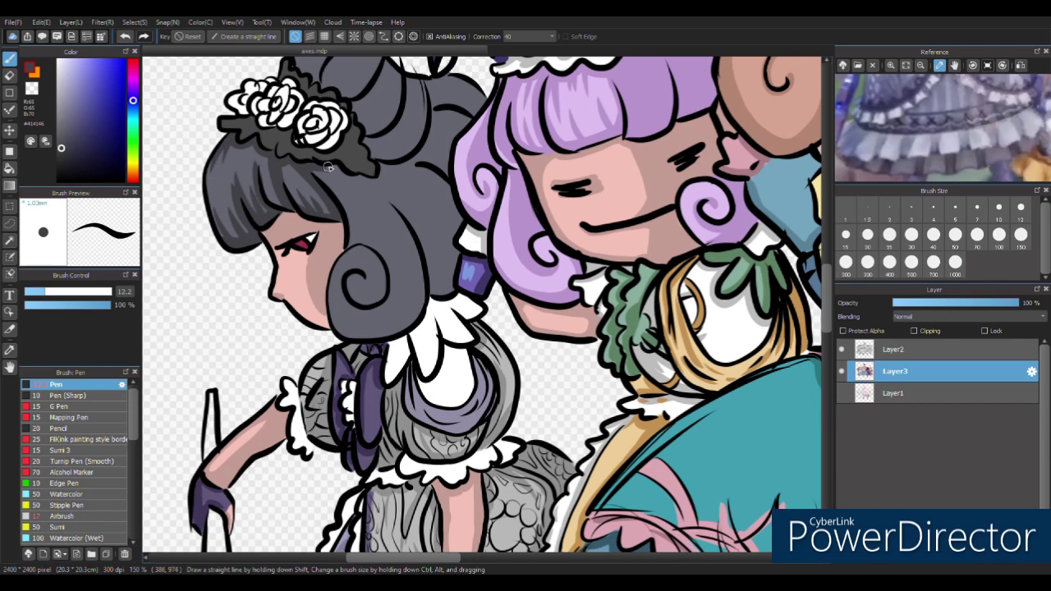
left_click_drag(310, 164, 361, 220)
left_click_drag(386, 267, 349, 322)
left_click_drag(415, 259, 378, 329)
left_click_drag(394, 197, 406, 243)
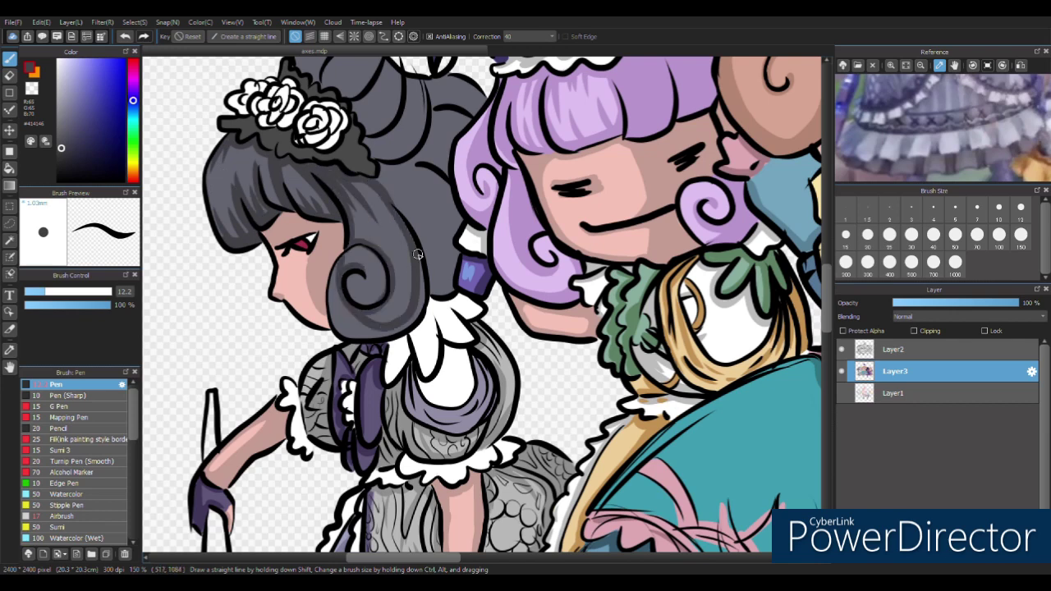
Step: Darken the back hair and bun with #414146, adding strand strokes along their sections
key("g")
key("b")
left_click_drag(448, 189, 414, 271)
left_click_drag(421, 164, 410, 197)
key("g")
mouse_move(448, 111)
left_mouse_down()
mouse_move(435, 165)
mouse_move(467, 151)
left_mouse_up()
key("b")
left_click_drag(452, 232, 440, 271)
left_click_drag(485, 132, 452, 189)
mouse_move(390, 199)
left_mouse_down()
mouse_move(412, 254)
mouse_move(447, 267)
left_mouse_up()
left_click_drag(469, 195, 464, 250)
mouse_move(411, 215)
left_mouse_down()
mouse_move(414, 135)
mouse_move(377, 175)
mouse_move(388, 142)
mouse_move(374, 152)
left_mouse_up()
left_click_drag(362, 196, 339, 179)
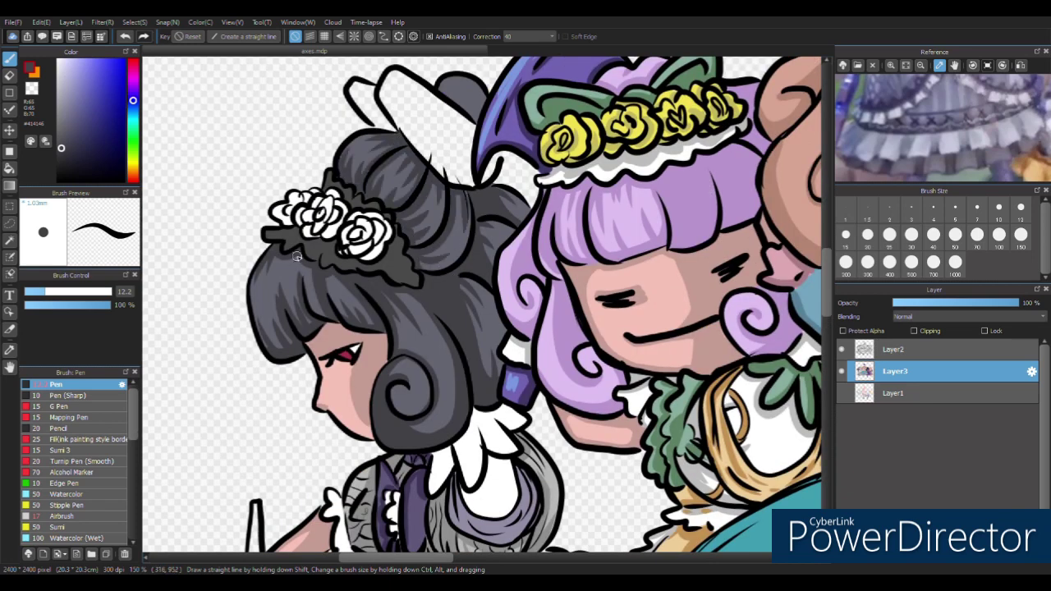
left_click_drag(408, 299, 435, 344)
left_click_drag(456, 303, 490, 281)
Step: Paint the bow behind the bun purple with dark purple #3F3657 shading, and add near-black shading to the headdress lace
scroll(446, 408, "up", 3)
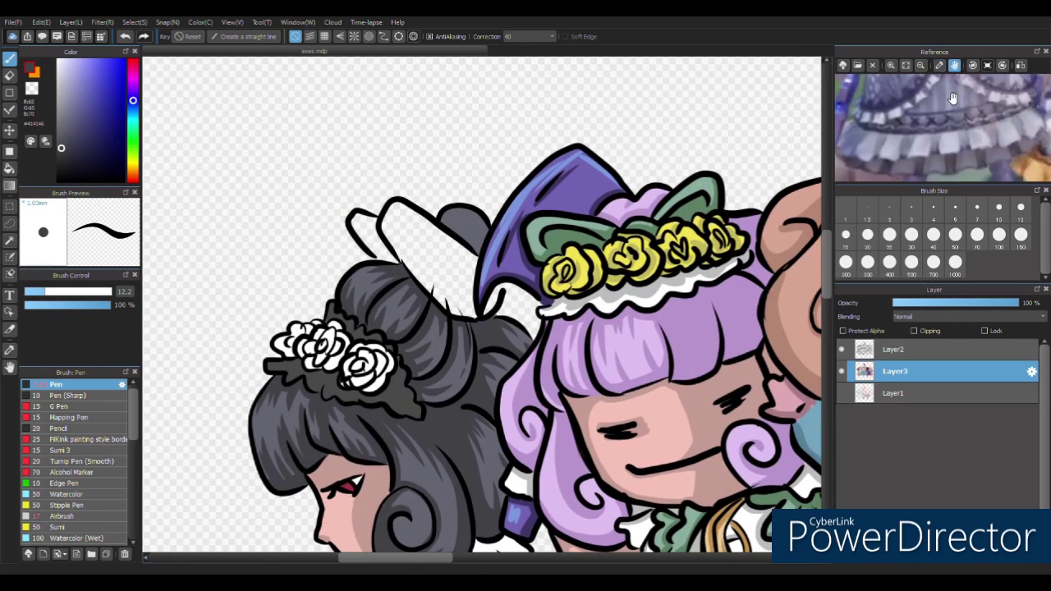
scroll(466, 246, "down", 1)
scroll(466, 246, "down", 2)
left_click(460, 185)
scroll(465, 246, "up", 3)
mouse_move(427, 205)
left_mouse_down()
mouse_move(483, 273)
mouse_move(509, 247)
left_mouse_up()
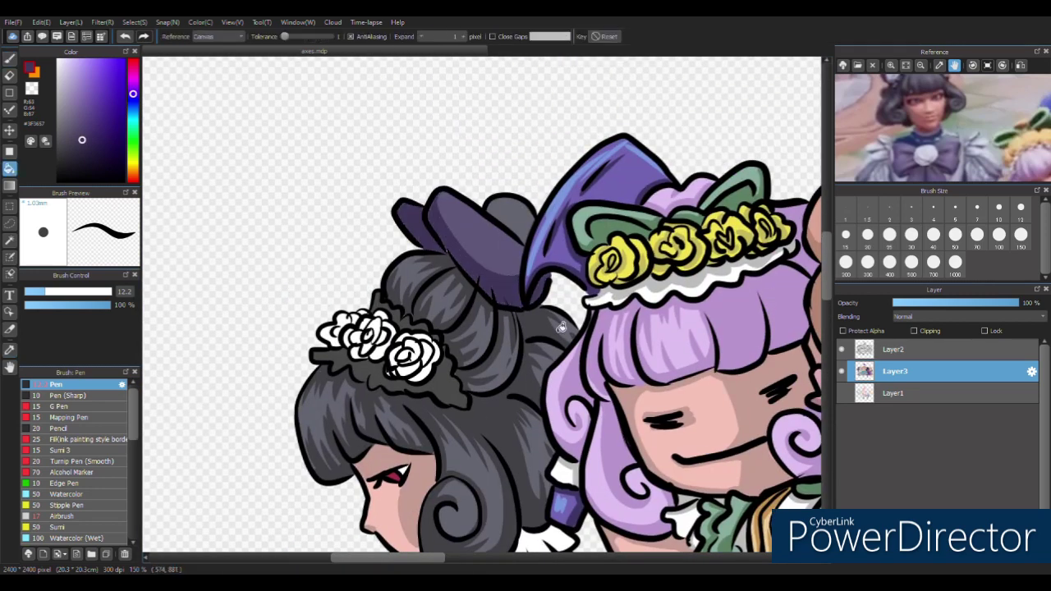
left_click(435, 283, "alt")
mouse_move(320, 362)
left_mouse_down()
mouse_move(446, 391)
mouse_move(375, 237)
left_mouse_up()
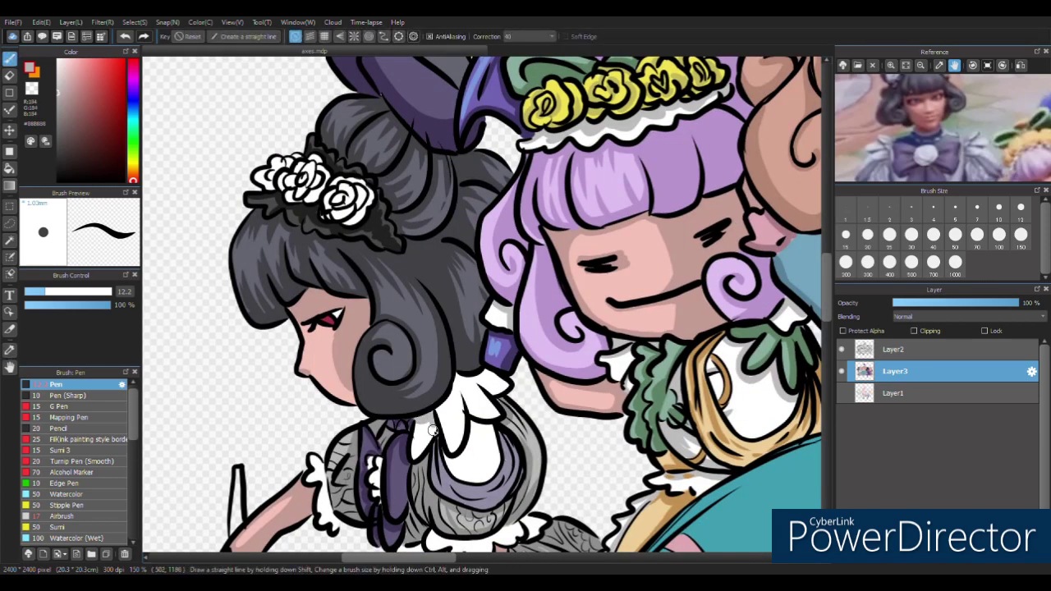
Step: Shade the white collar, sleeve ruffles, apron trim and headdress roses with light grey #B8B8B8
left_click(462, 432, "alt")
mouse_move(461, 433)
left_mouse_down()
mouse_move(414, 456)
mouse_move(452, 470)
mouse_move(475, 422)
left_mouse_up()
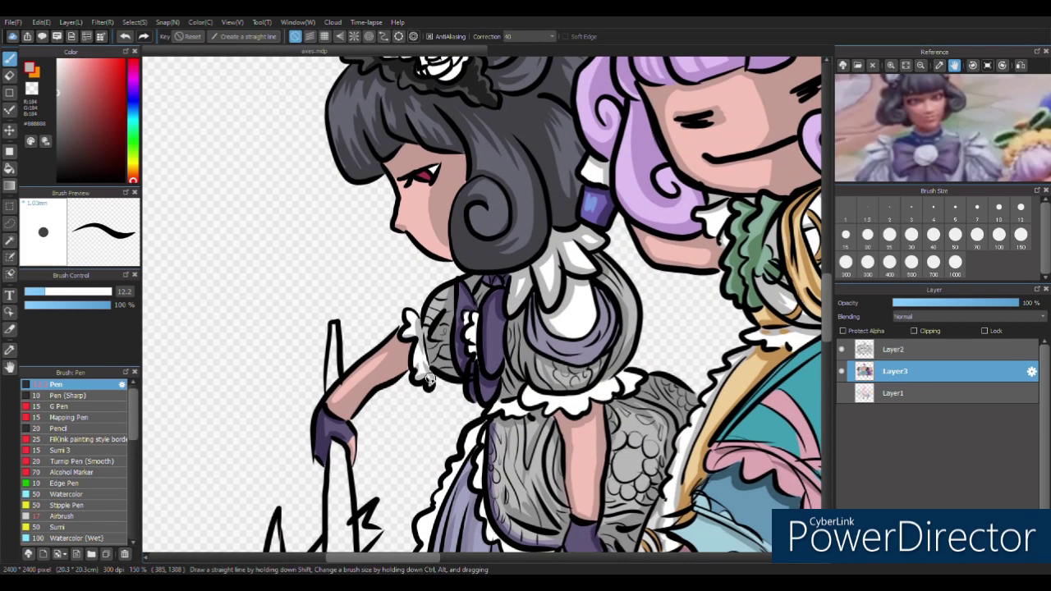
scroll(474, 436, "down", 2)
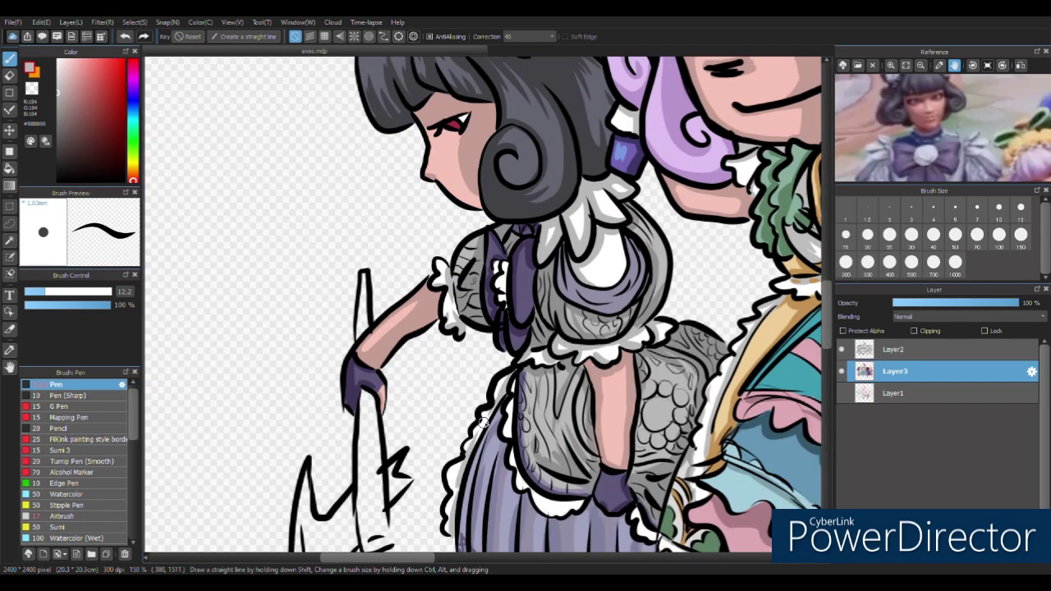
scroll(538, 493, "down", 4)
scroll(538, 493, "right", 5)
scroll(350, 283, "up", 15)
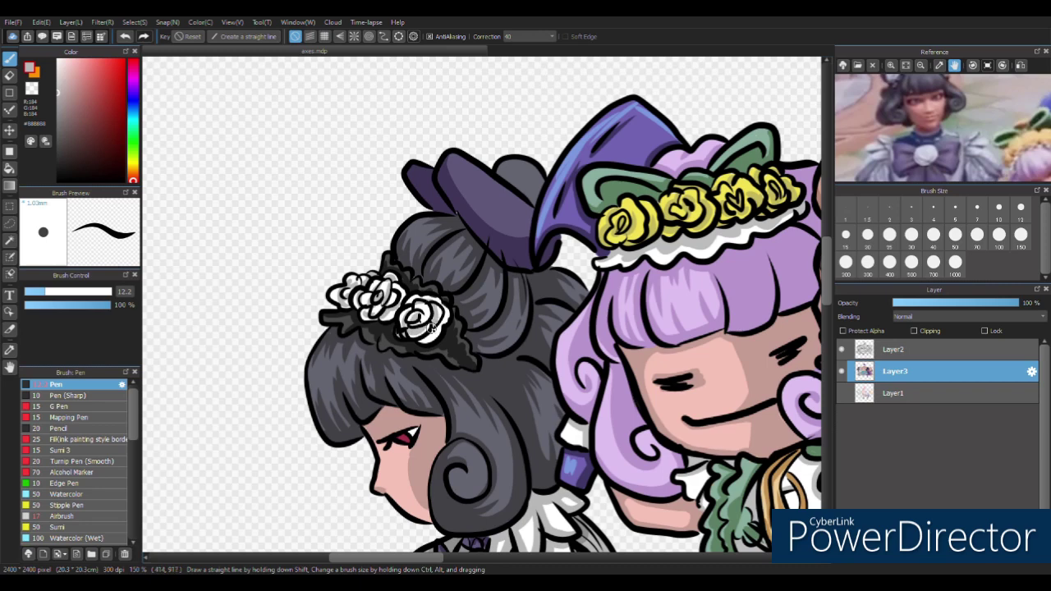
Step: Deepen the black-haired girl's fringe, bun and back hair with near-black #26262A strokes beneath the headdress and along the strands
scroll(433, 315, "right", 3)
left_click(461, 215, "alt")
key("g")
scroll(464, 222, "down", 2)
key("p")
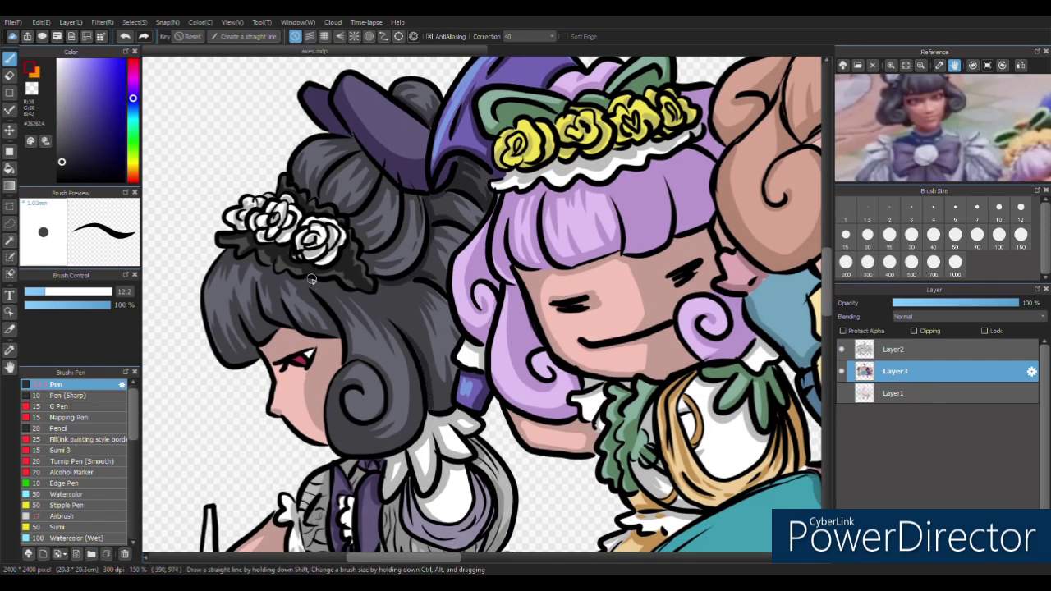
left_click_drag(282, 274, 269, 339)
left_click_drag(403, 262, 348, 222)
left_click_drag(379, 287, 414, 311)
left_click_drag(444, 384, 433, 414)
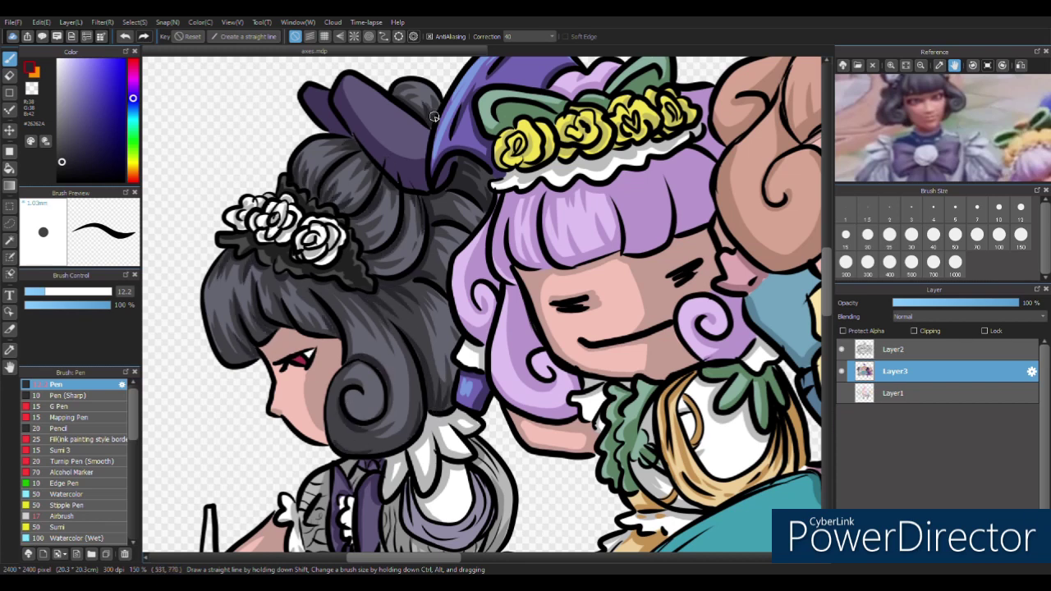
Step: Fill the leftmost girl's stockings with pale blue-grey #D1D6E3, colour her shoes muted purple, and shade the shoes with a darker tone
scroll(429, 123, "down", 3)
scroll(483, 414, "up", 2)
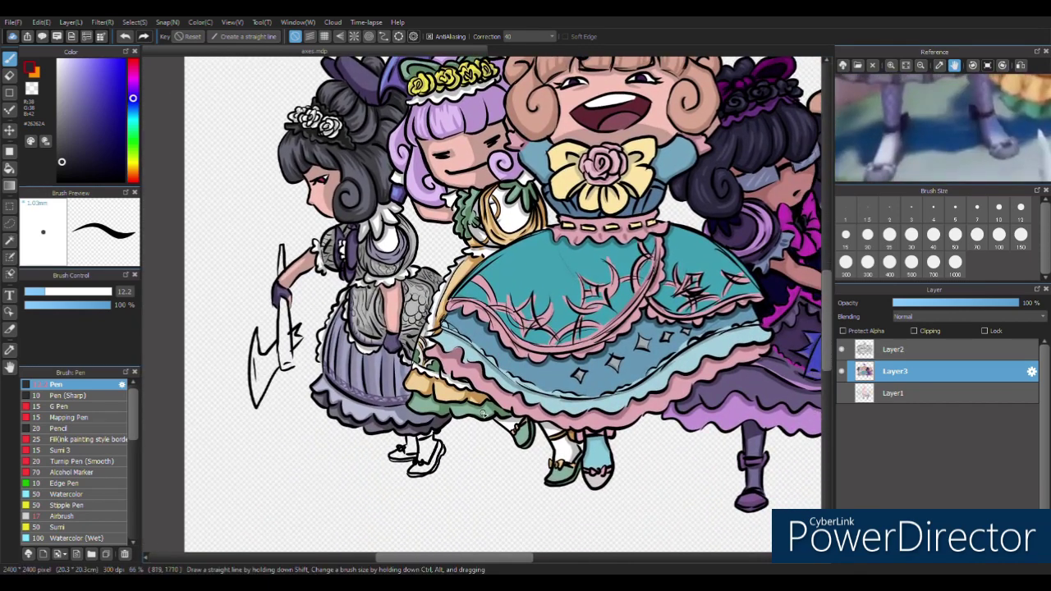
scroll(484, 414, "up", 3)
key("g")
left_click(427, 378, "alt")
left_click(477, 386)
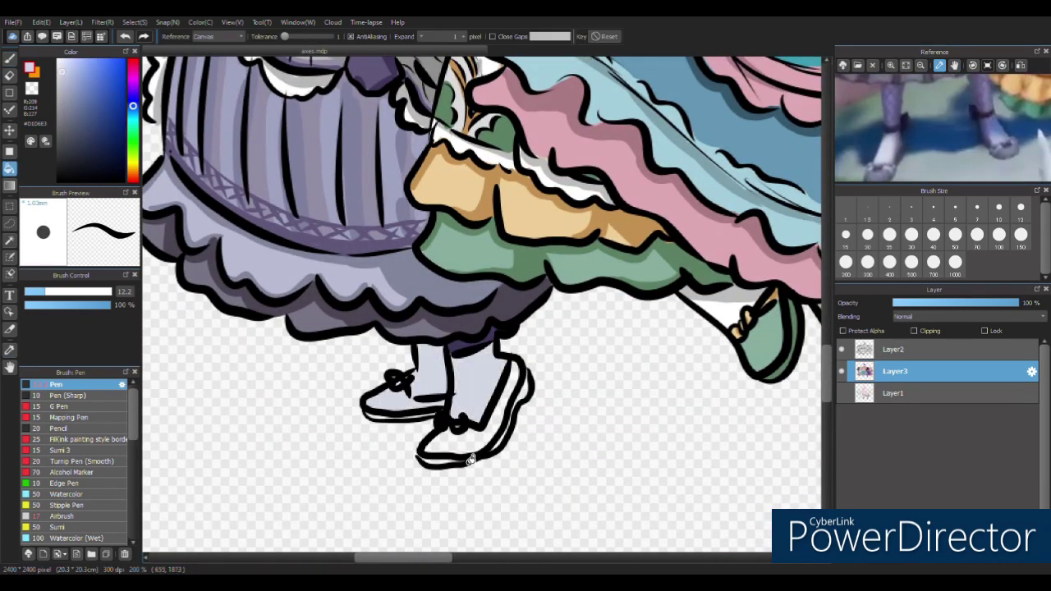
left_click(391, 398, "alt")
key("p")
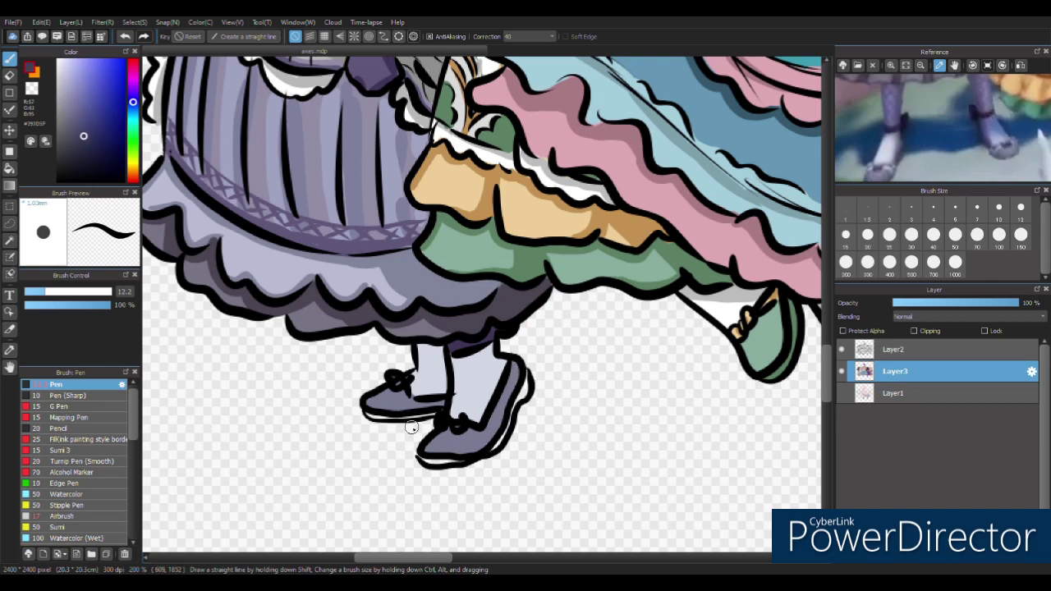
left_click_drag(488, 451, 525, 378)
left_click(699, 304, "alt")
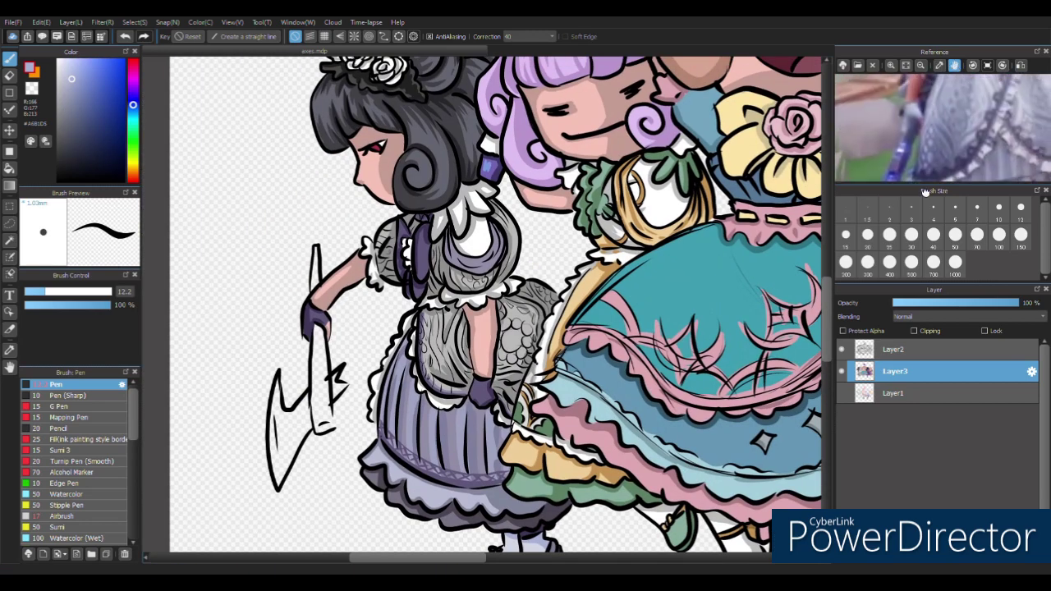
Step: Colour the leftmost girl's axe handle and blade purple #7164B2, shading the handle with dark purple #3E3665
key("g")
left_click(315, 271)
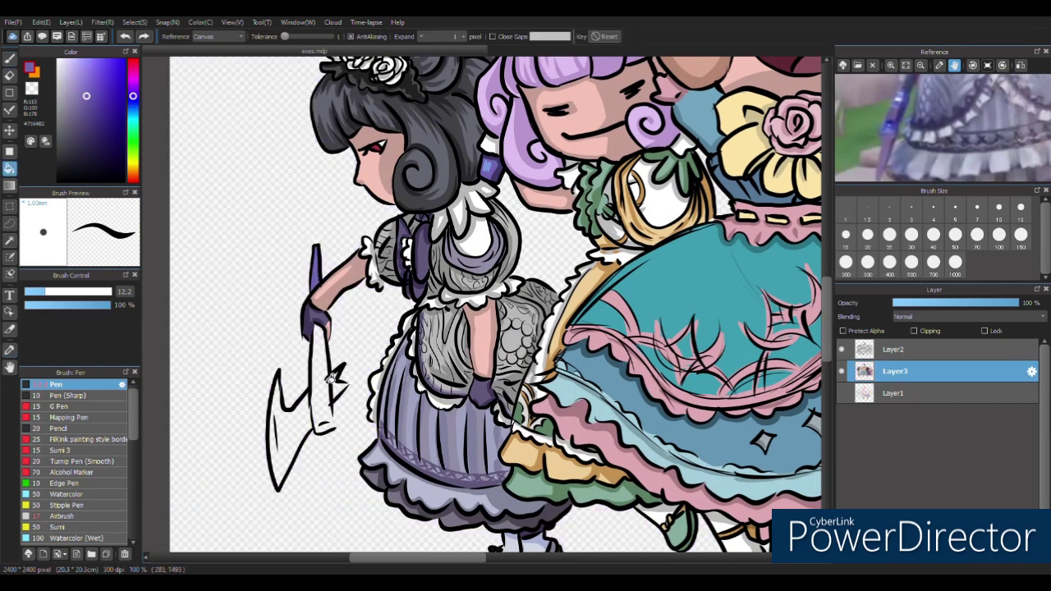
key("p")
left_click_drag(324, 386, 320, 358)
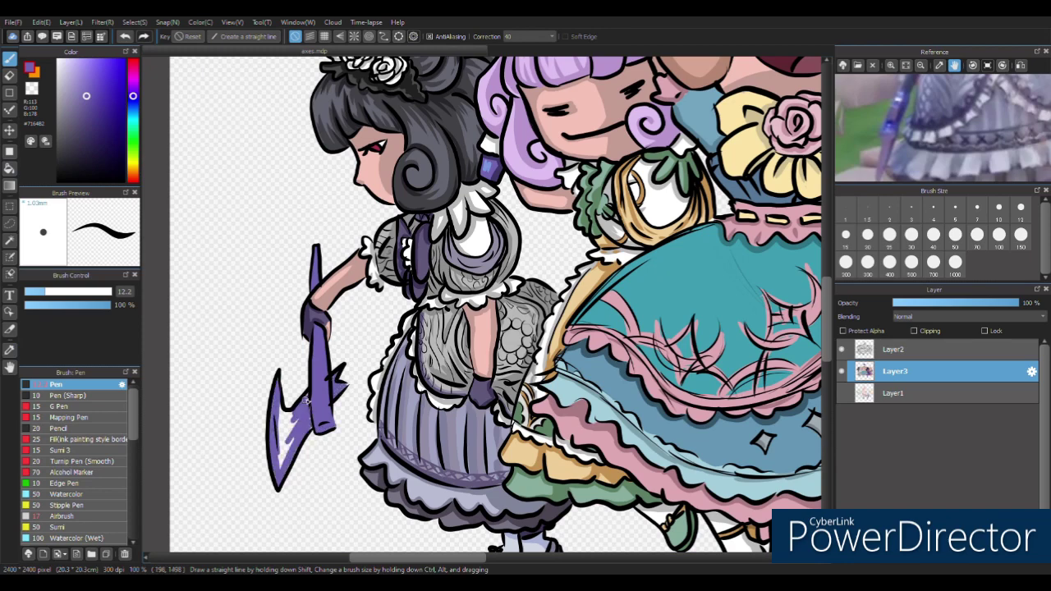
left_click(318, 265, "alt")
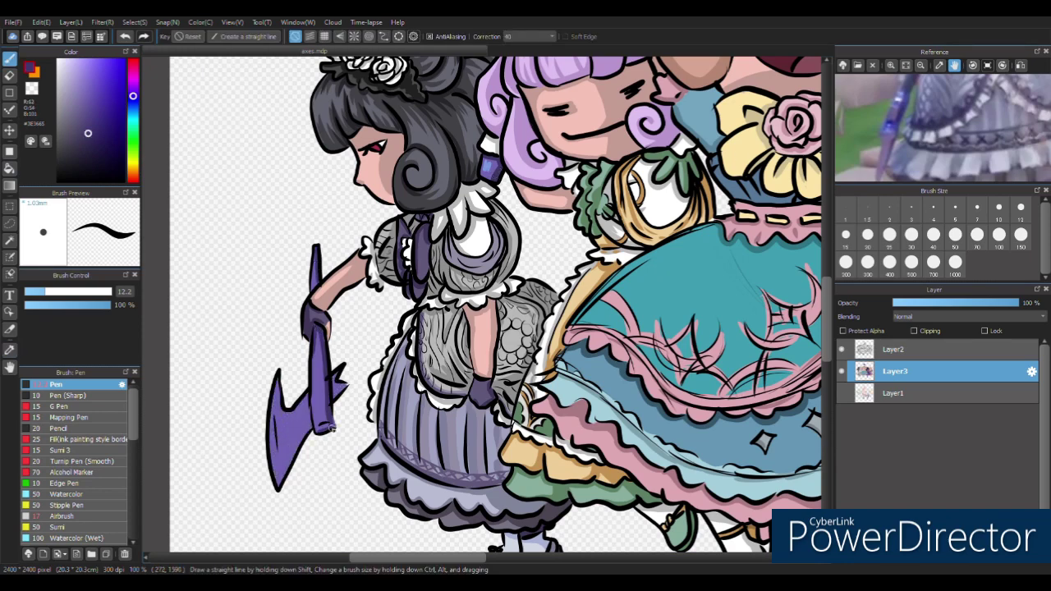
left_click(326, 428, "alt")
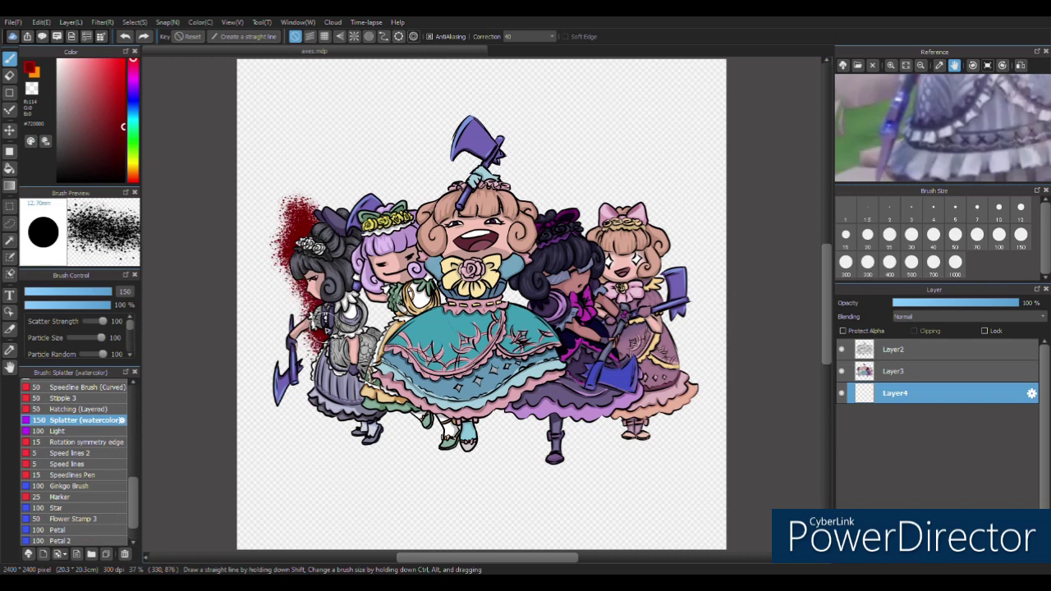
Step: Paint dark red #720000 blood splatter behind all five girls on Layer4 with the Splatter (watercolor) brush
left_click_drag(304, 271, 329, 362)
mouse_move(361, 296)
left_mouse_down()
mouse_move(534, 435)
mouse_move(575, 205)
left_mouse_up()
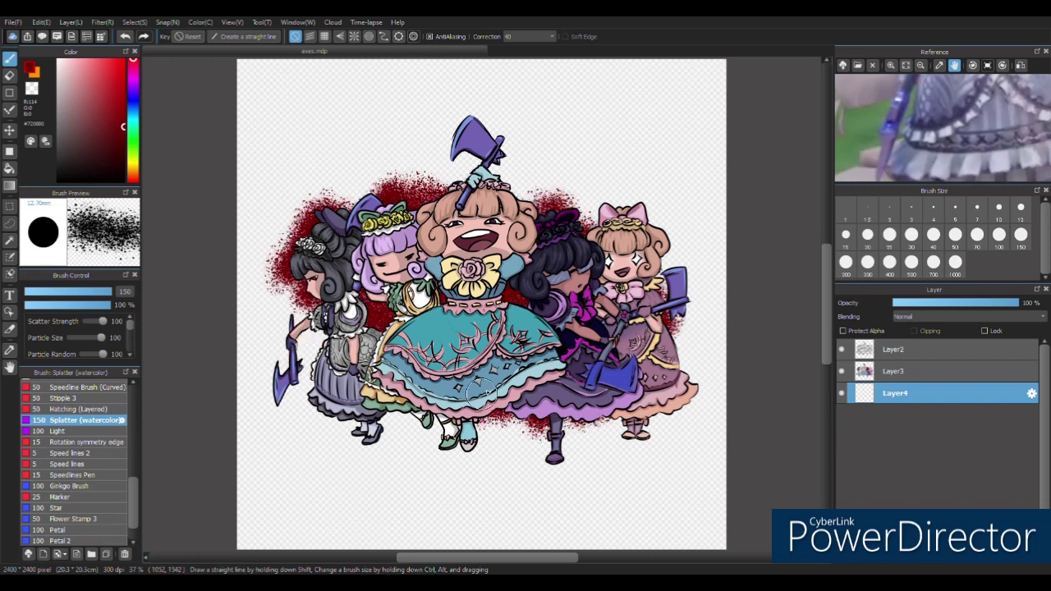
left_click_drag(312, 361, 377, 361)
mouse_move(275, 345)
left_mouse_down()
mouse_move(396, 200)
mouse_move(451, 156)
mouse_move(509, 436)
mouse_move(583, 213)
left_mouse_up()
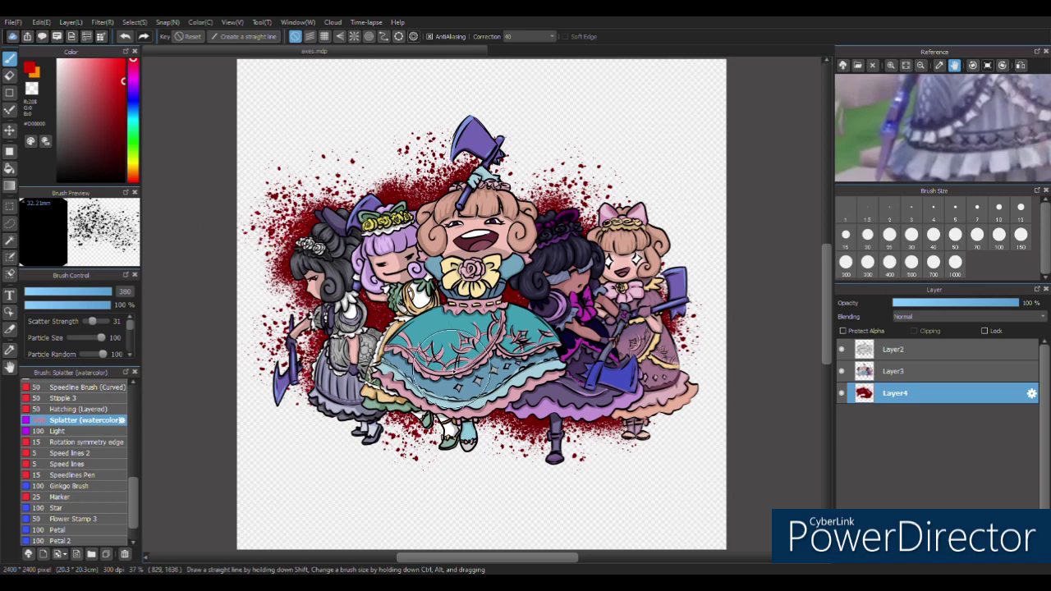
Step: Scatter larger, brighter red #D00000 drops around the splatter's outer edges at scatter strength 31
left_click_drag(550, 164, 591, 221)
left_click_drag(386, 156, 444, 193)
scroll(133, 486, "up", 3)
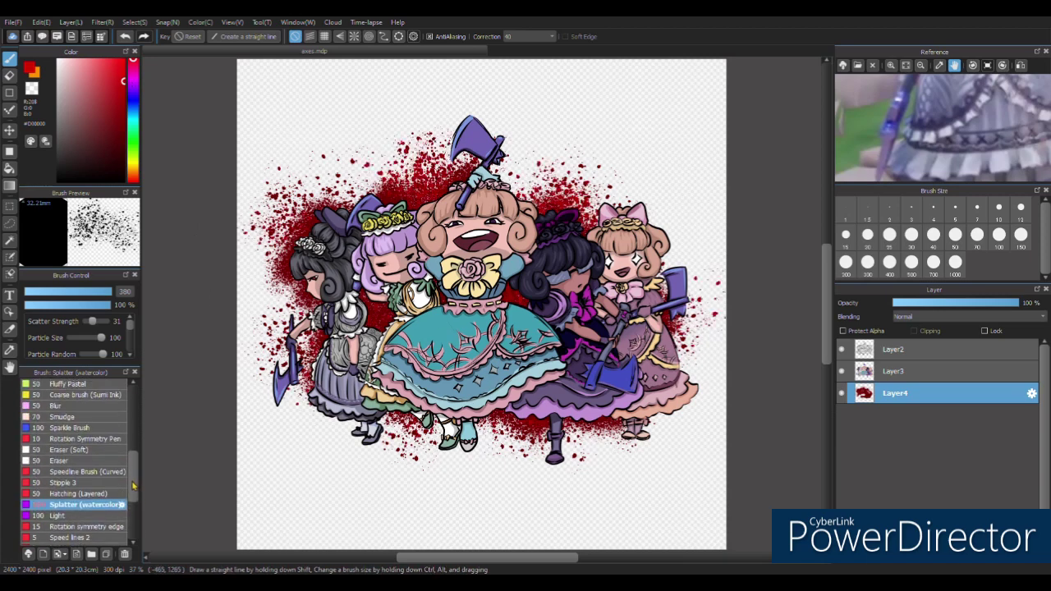
scroll(133, 486, "up", 1)
Step: Add pinkish-red and white #FFFFFF specks across the blood splatter behind the girls
left_click(129, 63)
key("x")
mouse_move(369, 316)
left_mouse_down()
mouse_move(331, 341)
mouse_move(354, 366)
left_mouse_up()
left_click_drag(440, 234, 470, 268)
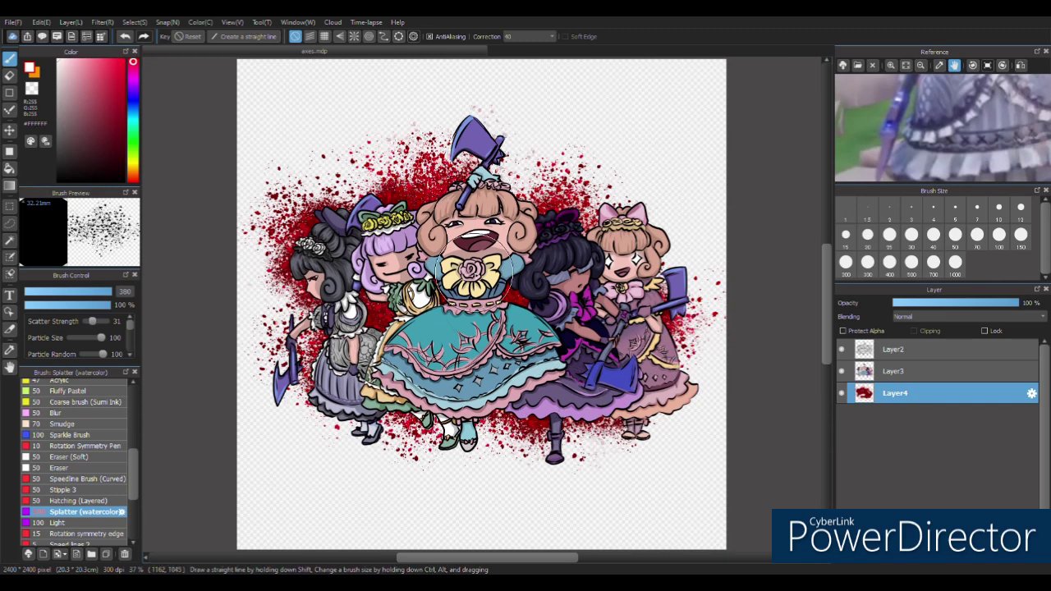
Step: Airbrush a soft near-black #150003 shadow into the splatter around the girls, at size 219 and 43% opacity
key("a")
left_click_drag(90, 291, 115, 290)
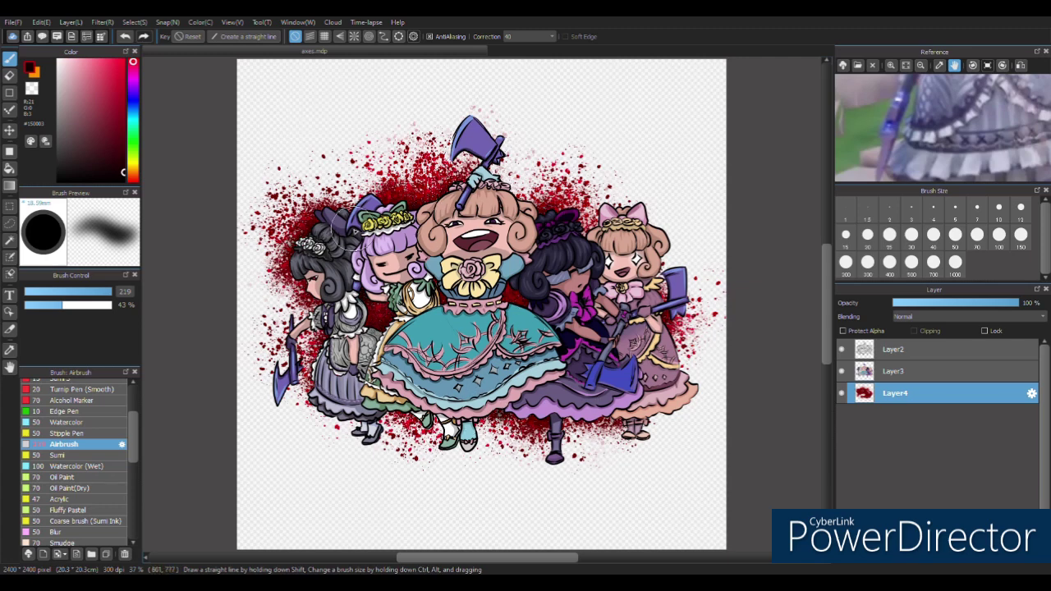
Step: Crop the empty top and bottom of the canvas to 2400 × 1920 pixels around the group and splatter
left_click(10, 205)
left_click_drag(212, 86, 772, 486)
key("ctrl+shift+x")
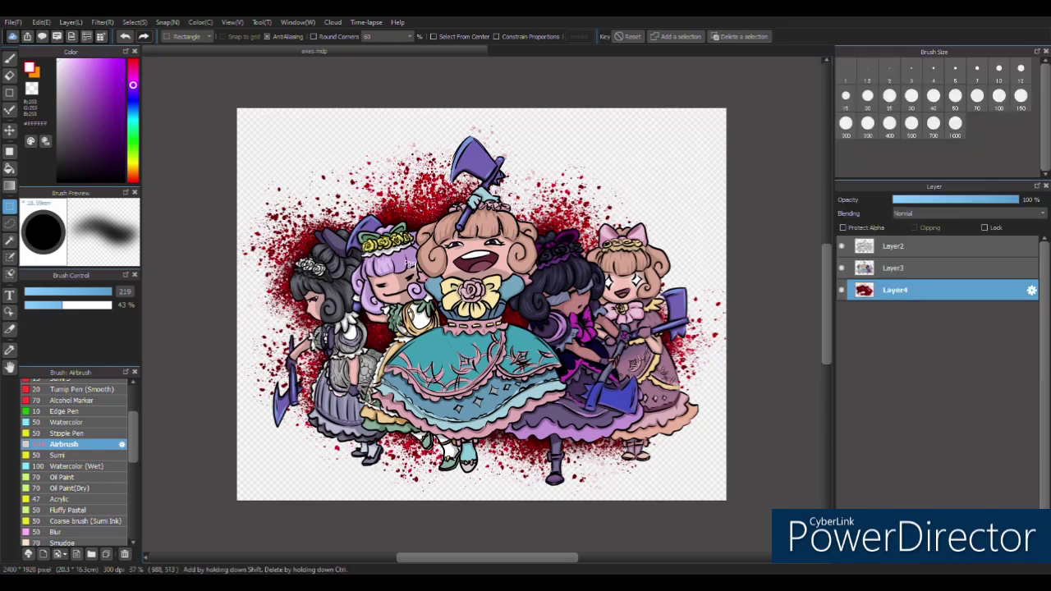
Step: Handwrite the artist's handle in black with the size 17 Pen, slanting below the leftmost girl's axe and skirt
scroll(578, 386, "up", 4)
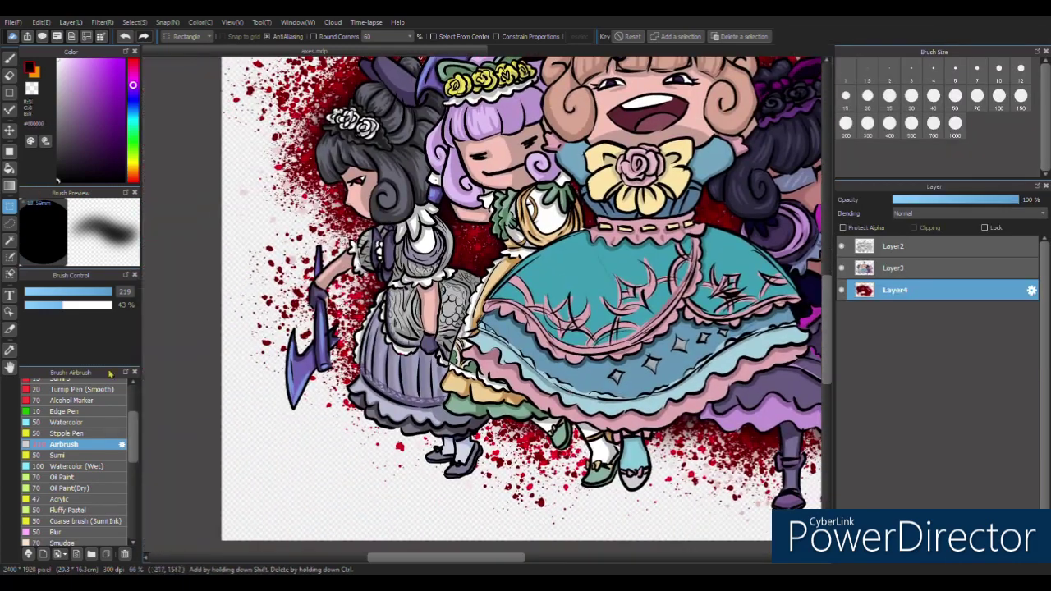
scroll(74, 460, "up", 5)
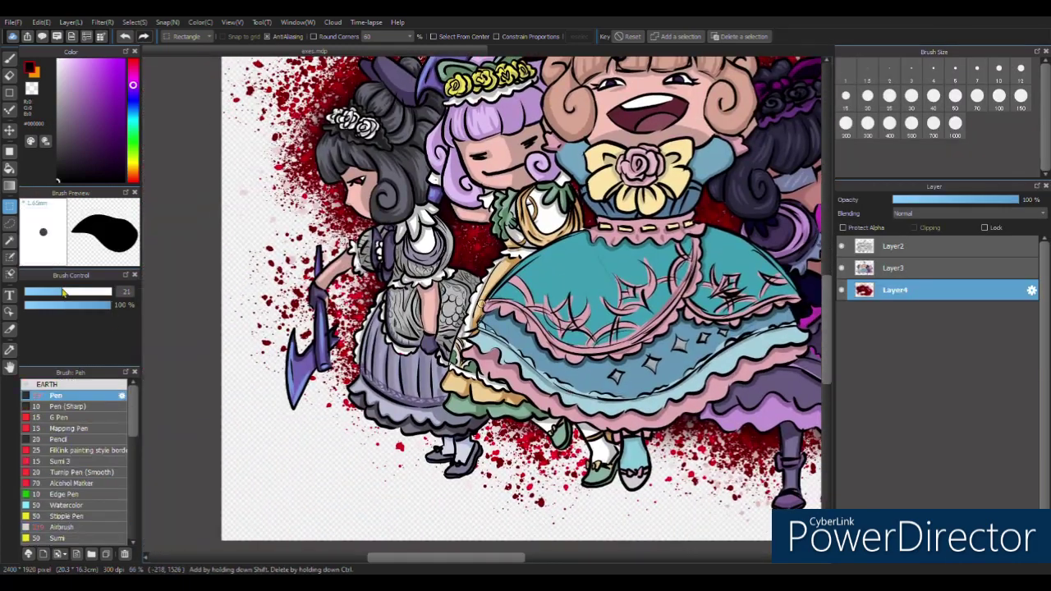
left_click(61, 462)
key("p")
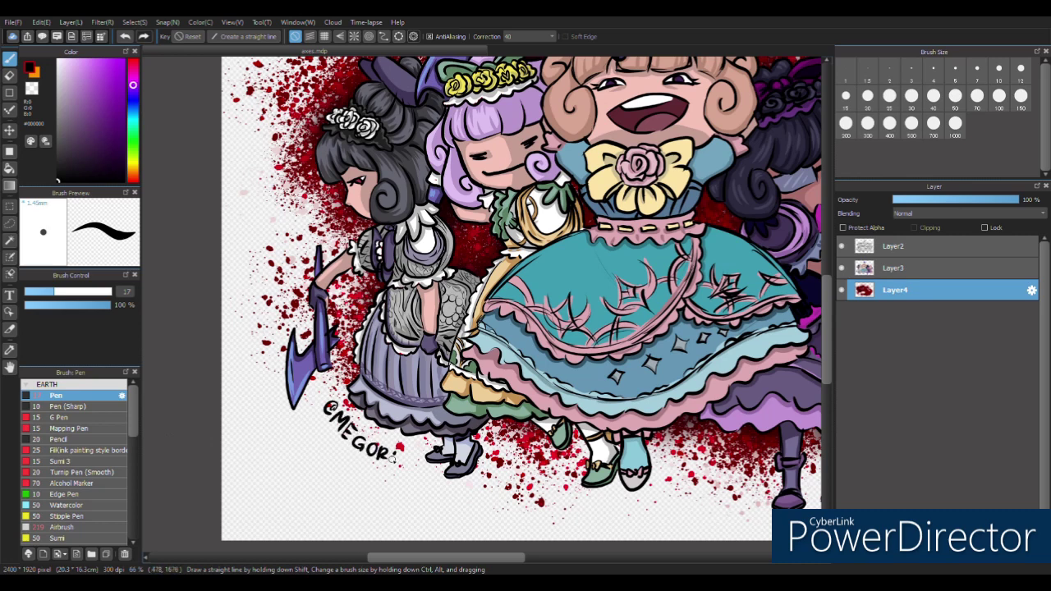
left_click_drag(393, 460, 337, 427)
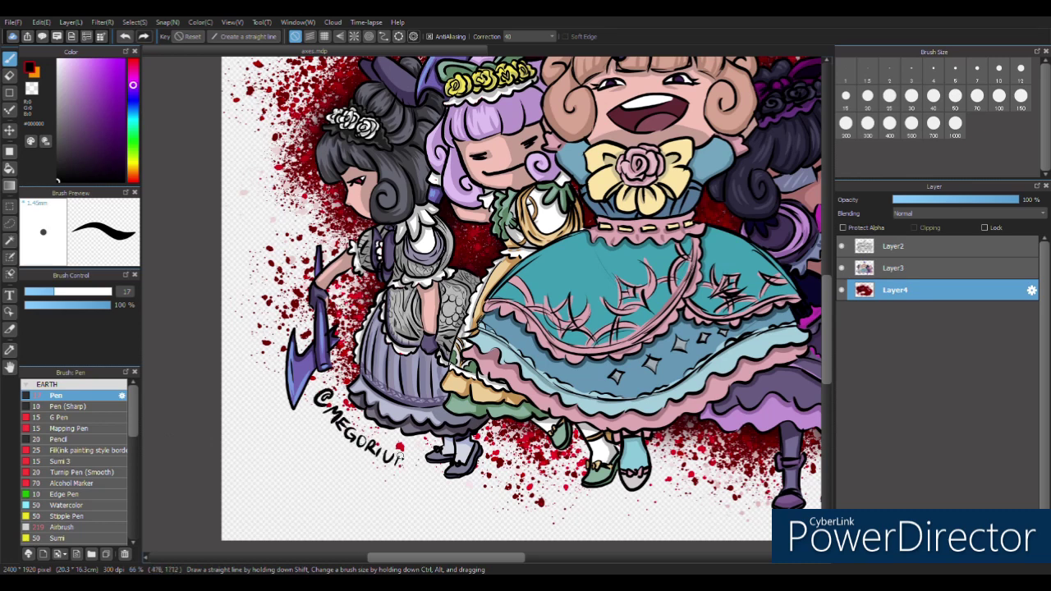